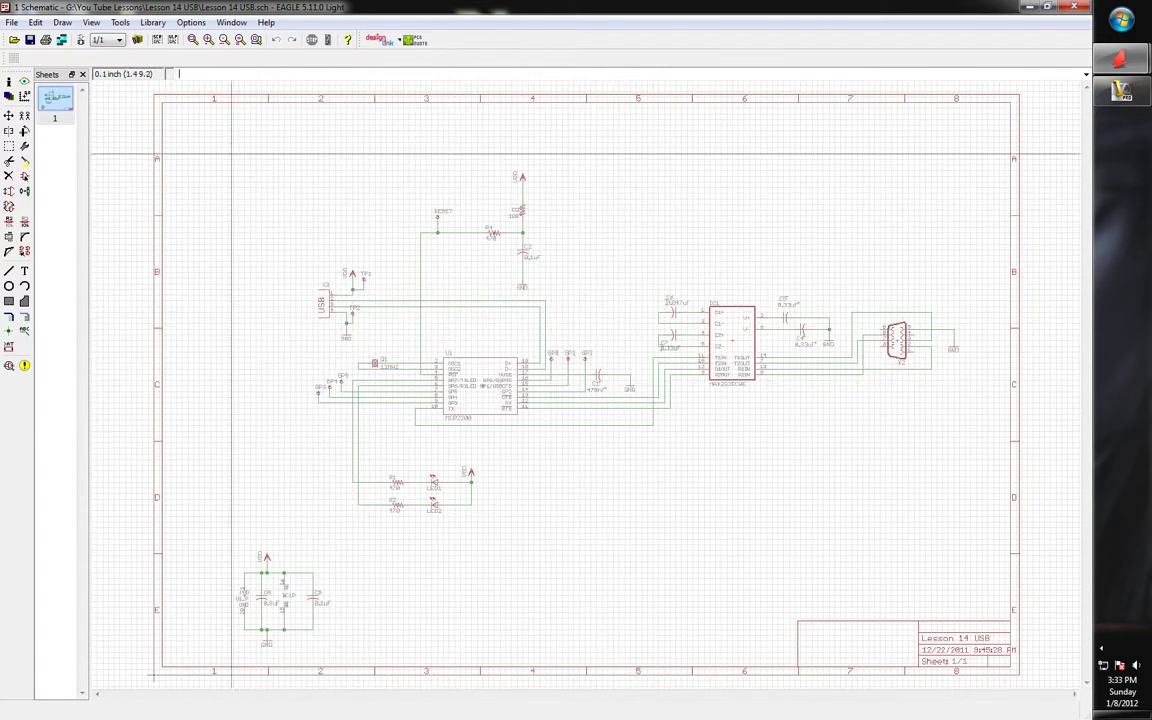
Create the board layout from the Lesson 14 USB schematic and maximize the board editor
{"action": "left_click", "coordinate": [79, 45]}
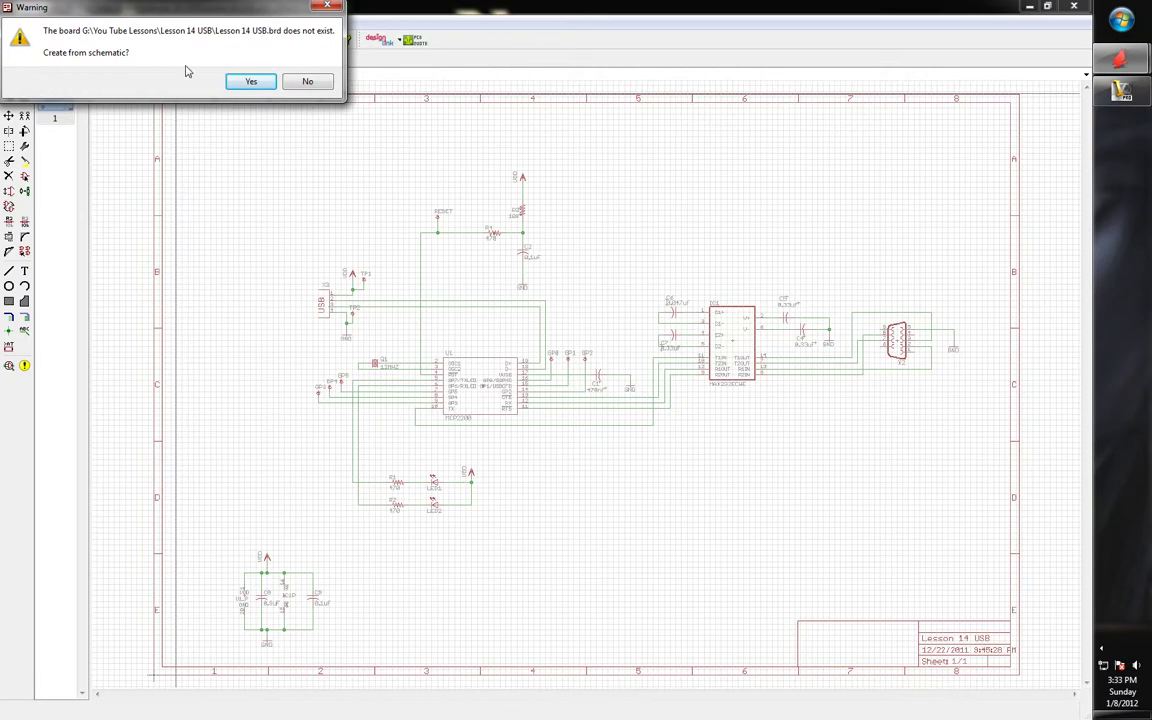
{"action": "left_click", "coordinate": [247, 82]}
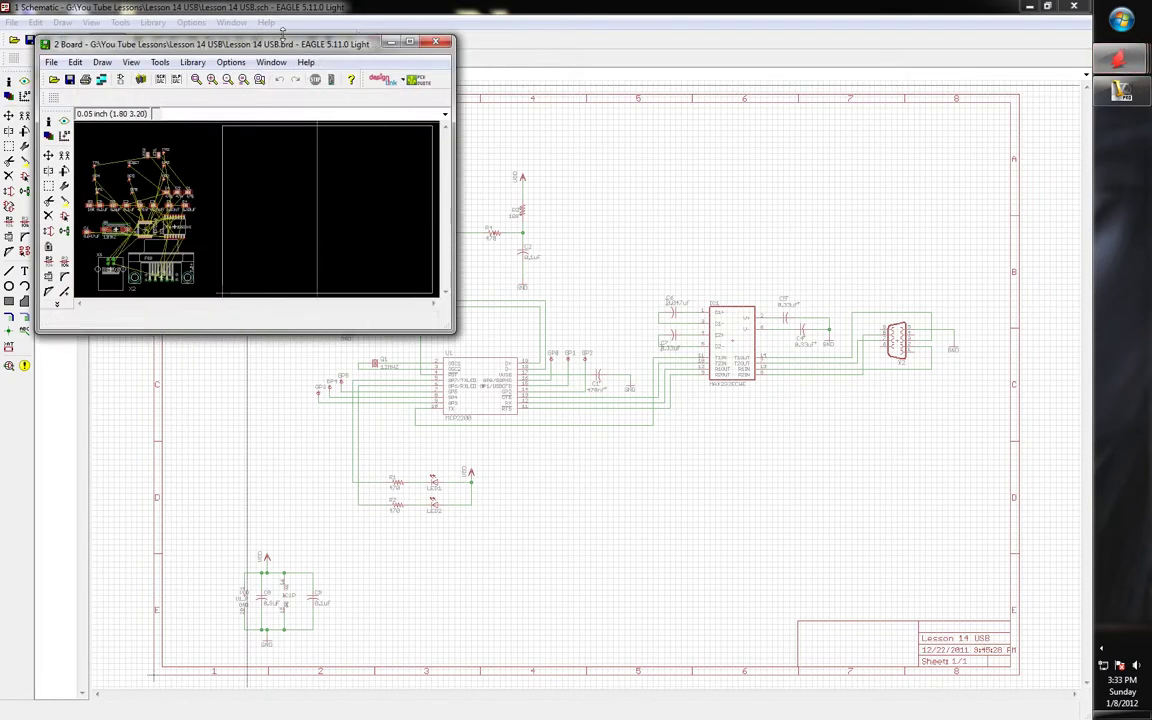
{"action": "double_click", "coordinate": [257, 45]}
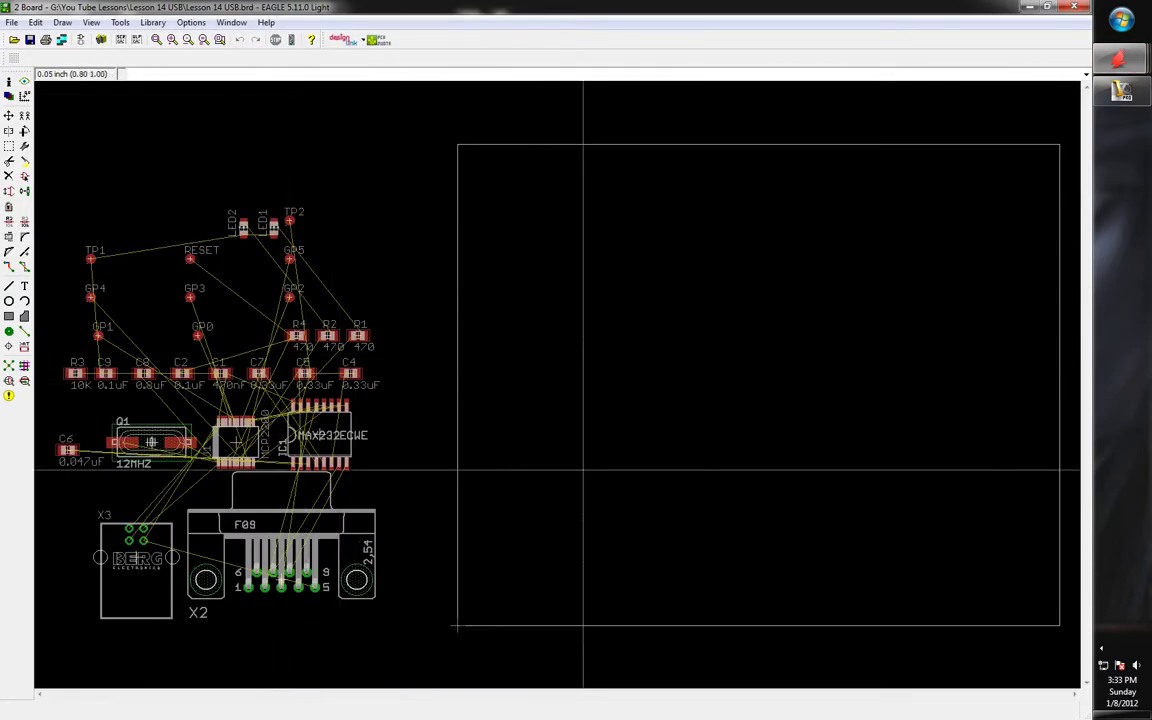
Examine the unplaced components, their airwires and the empty board outline
{"action": "scroll", "coordinate": [410, 392], "scroll_direction": "down", "scroll_amount": 1}
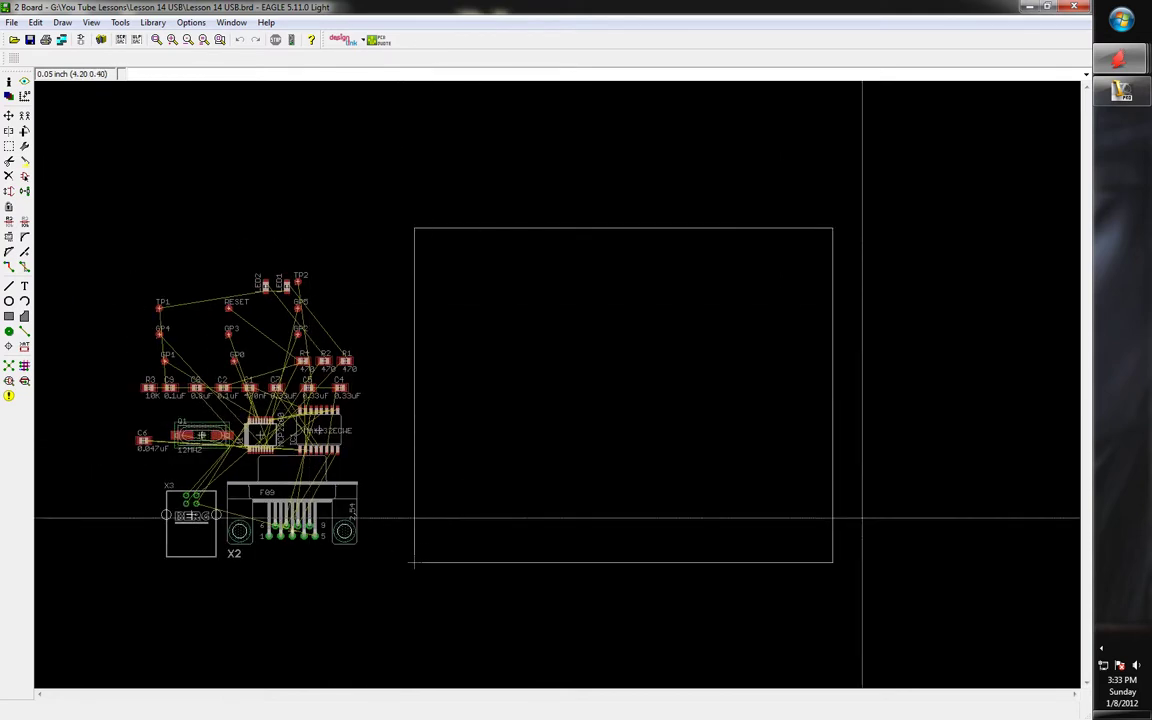
{"action": "scroll", "coordinate": [110, 489], "scroll_direction": "up", "scroll_amount": 1}
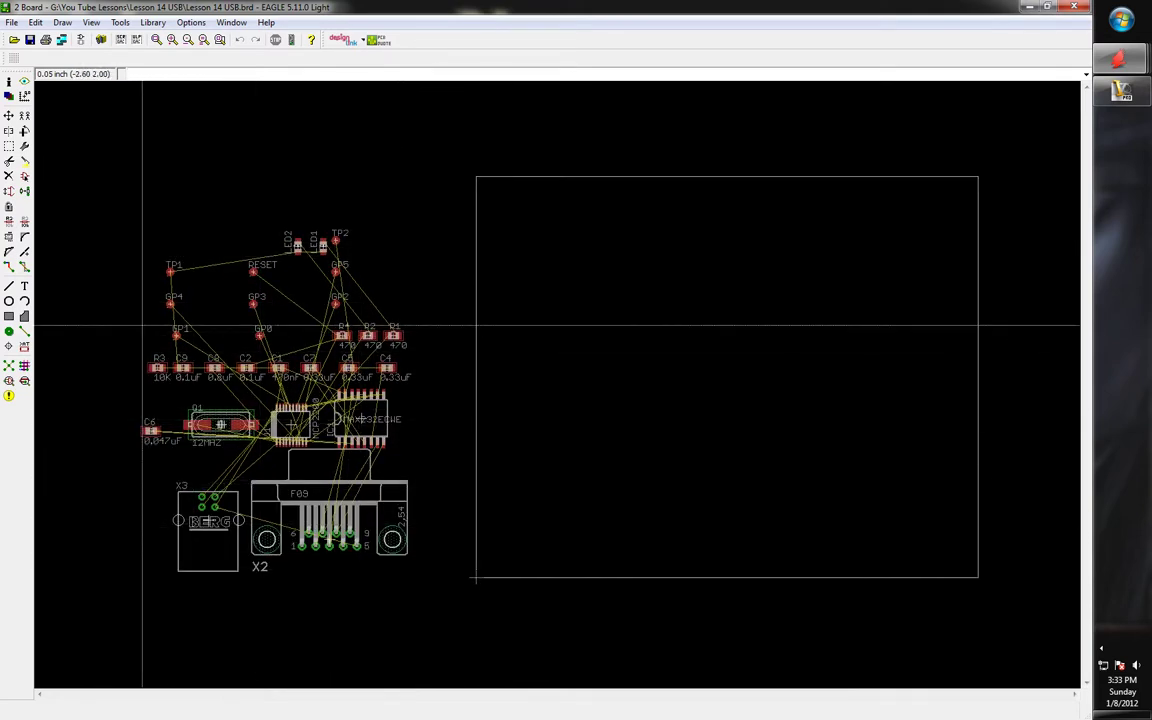
{"action": "scroll", "coordinate": [490, 355], "scroll_direction": "up", "scroll_amount": 1}
{"action": "scroll", "coordinate": [210, 410], "scroll_direction": "down", "scroll_amount": 1}
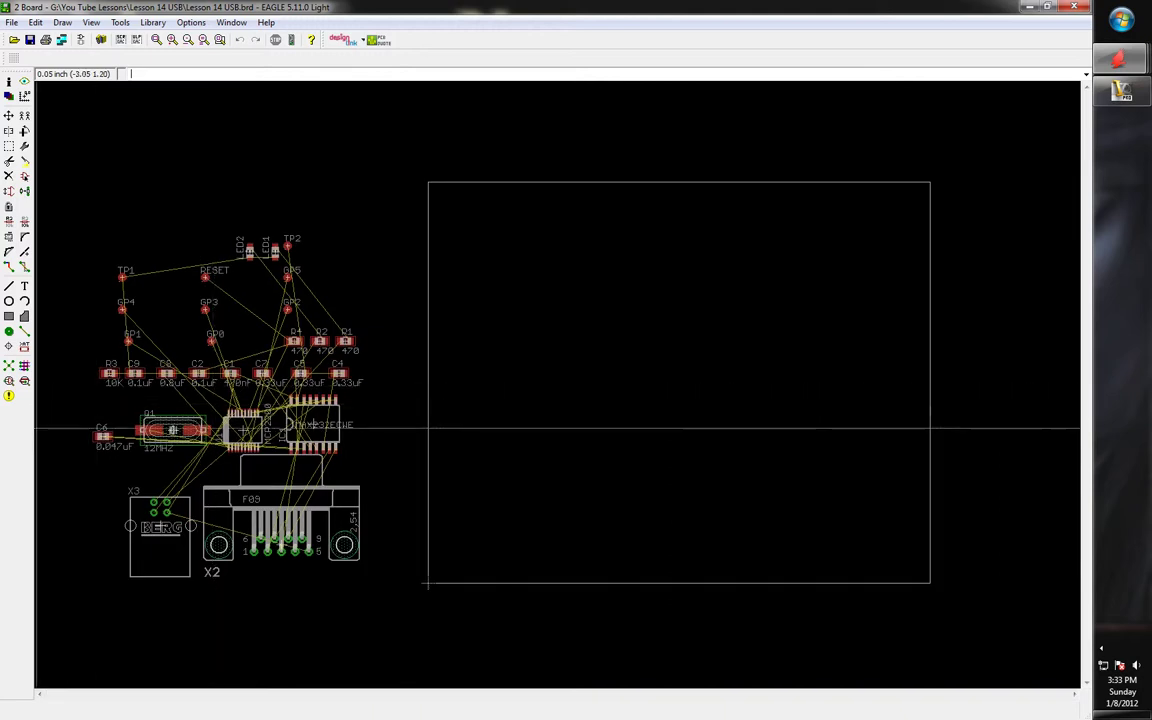
{"action": "scroll", "coordinate": [320, 534], "scroll_direction": "up", "scroll_amount": 5}
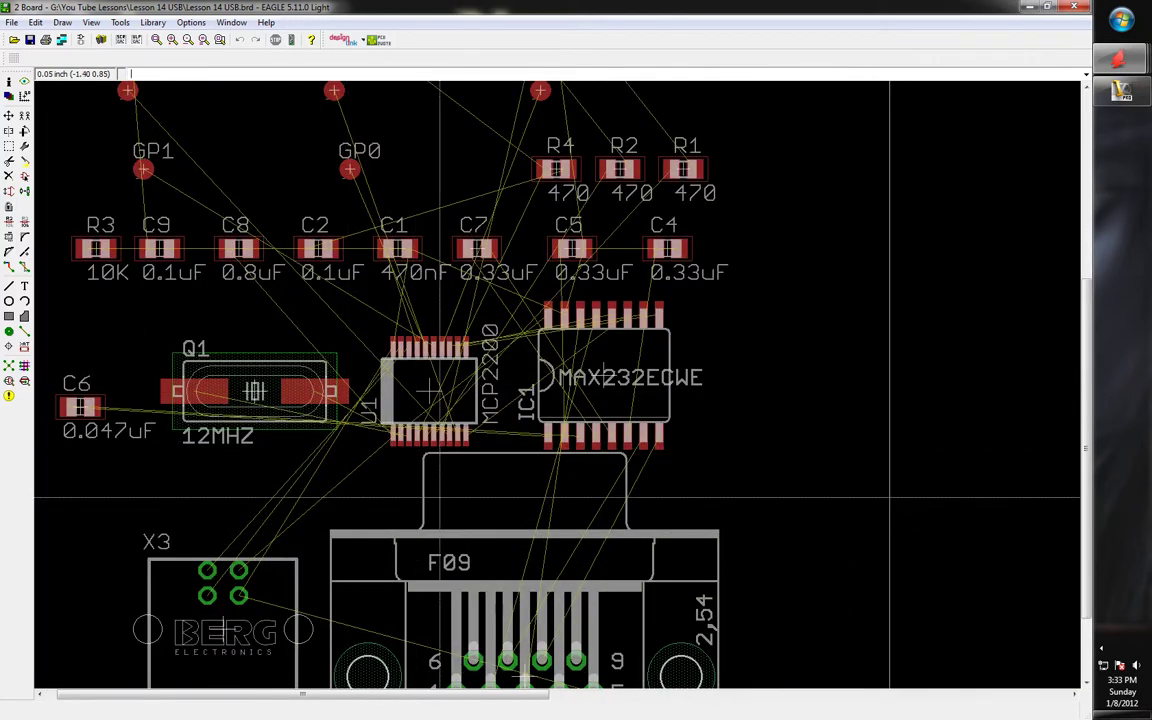
{"action": "scroll", "coordinate": [442, 495], "scroll_direction": "up", "scroll_amount": 1}
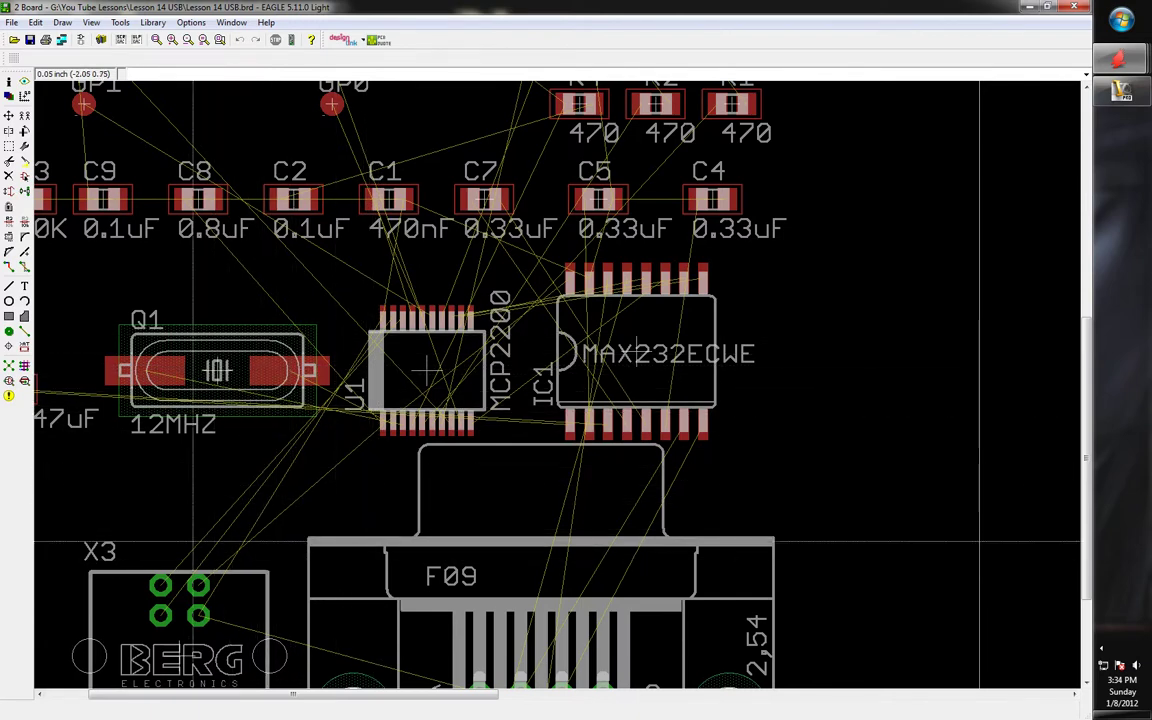
{"action": "scroll", "coordinate": [200, 550], "scroll_direction": "down", "scroll_amount": 2}
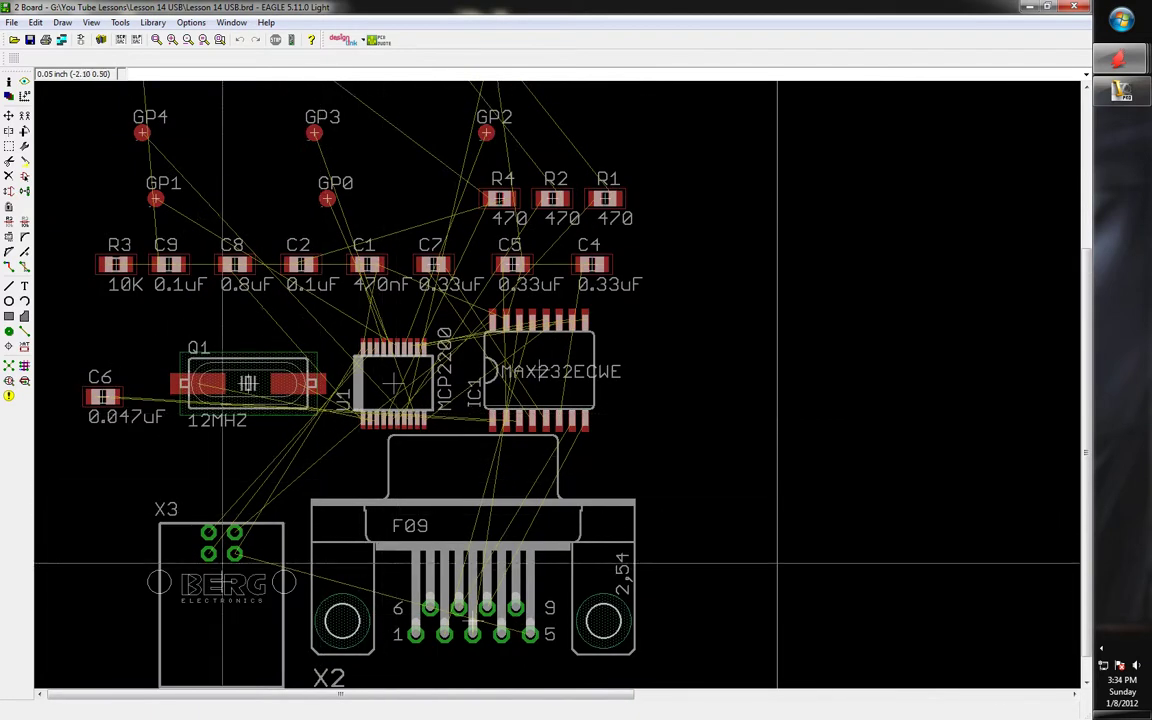
{"action": "scroll", "coordinate": [222, 565], "scroll_direction": "up", "scroll_amount": 2}
{"action": "scroll", "coordinate": [222, 565], "scroll_direction": "down", "scroll_amount": 3}
{"action": "scroll", "coordinate": [179, 384], "scroll_direction": "up", "scroll_amount": 4}
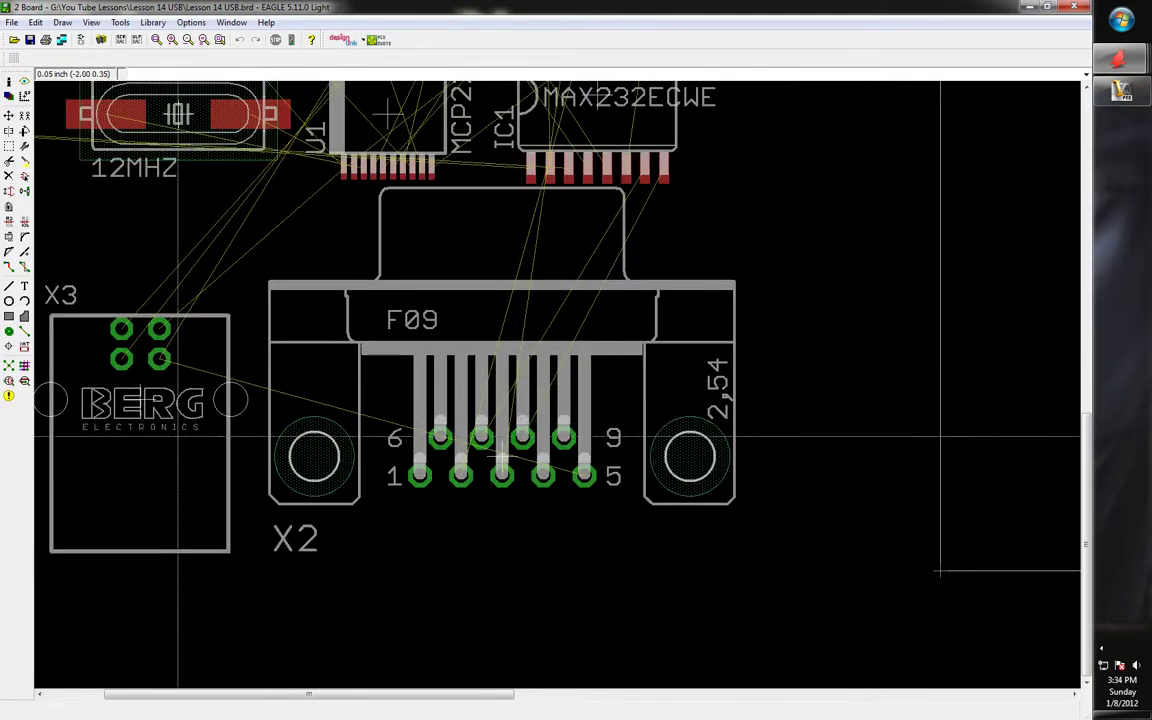
{"action": "scroll", "coordinate": [178, 620], "scroll_direction": "up", "scroll_amount": 1}
{"action": "scroll", "coordinate": [345, 477], "scroll_direction": "down", "scroll_amount": 2}
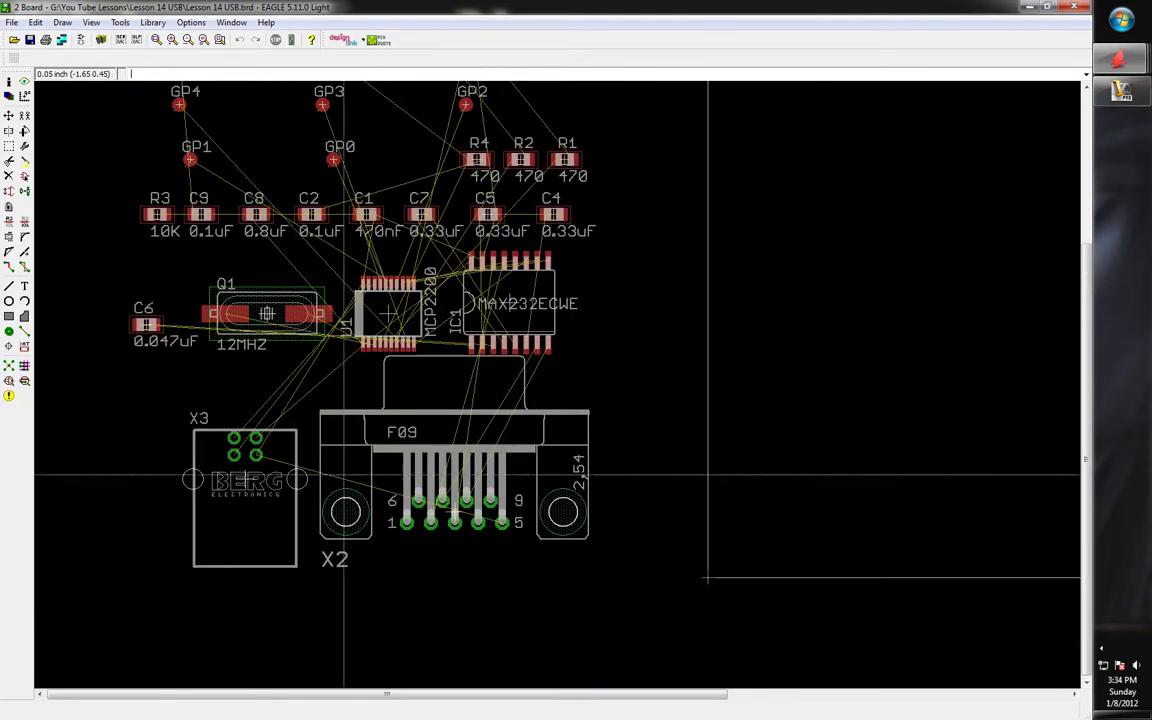
{"action": "scroll", "coordinate": [345, 477], "scroll_direction": "up", "scroll_amount": 1}
{"action": "scroll", "coordinate": [424, 463], "scroll_direction": "down", "scroll_amount": 3}
{"action": "scroll", "coordinate": [417, 377], "scroll_direction": "up", "scroll_amount": 1}
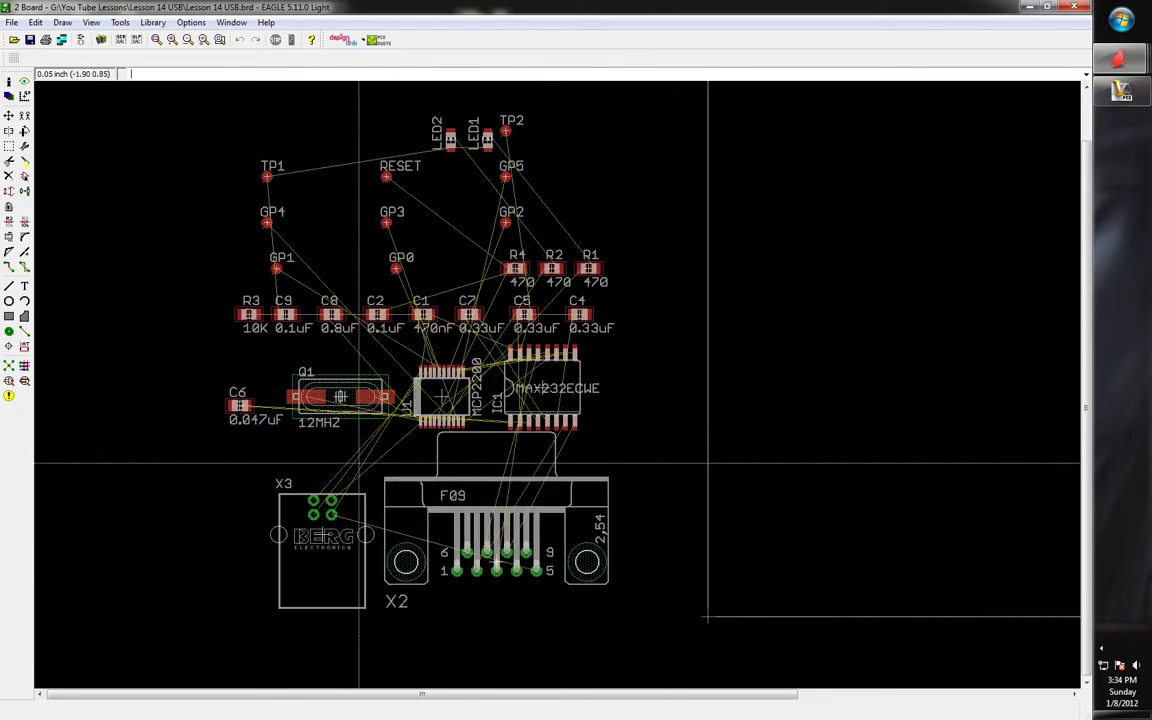
{"action": "scroll", "coordinate": [465, 355], "scroll_direction": "down", "scroll_amount": 2}
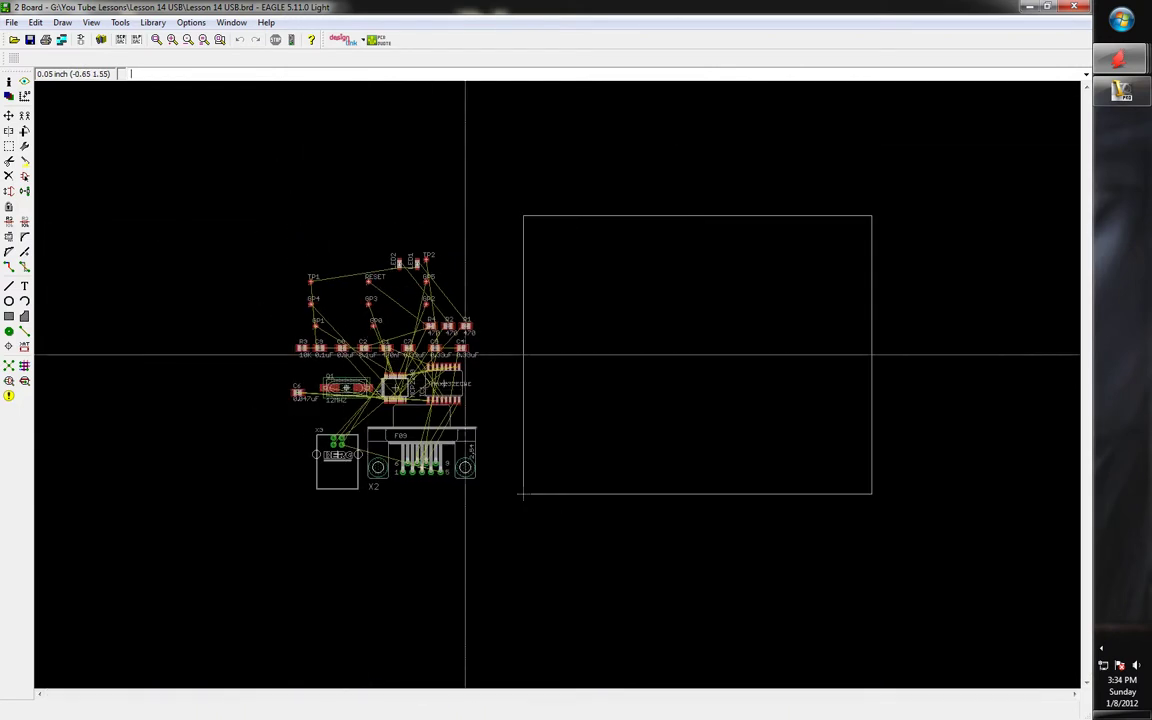
{"action": "scroll", "coordinate": [561, 280], "scroll_direction": "up", "scroll_amount": 1}
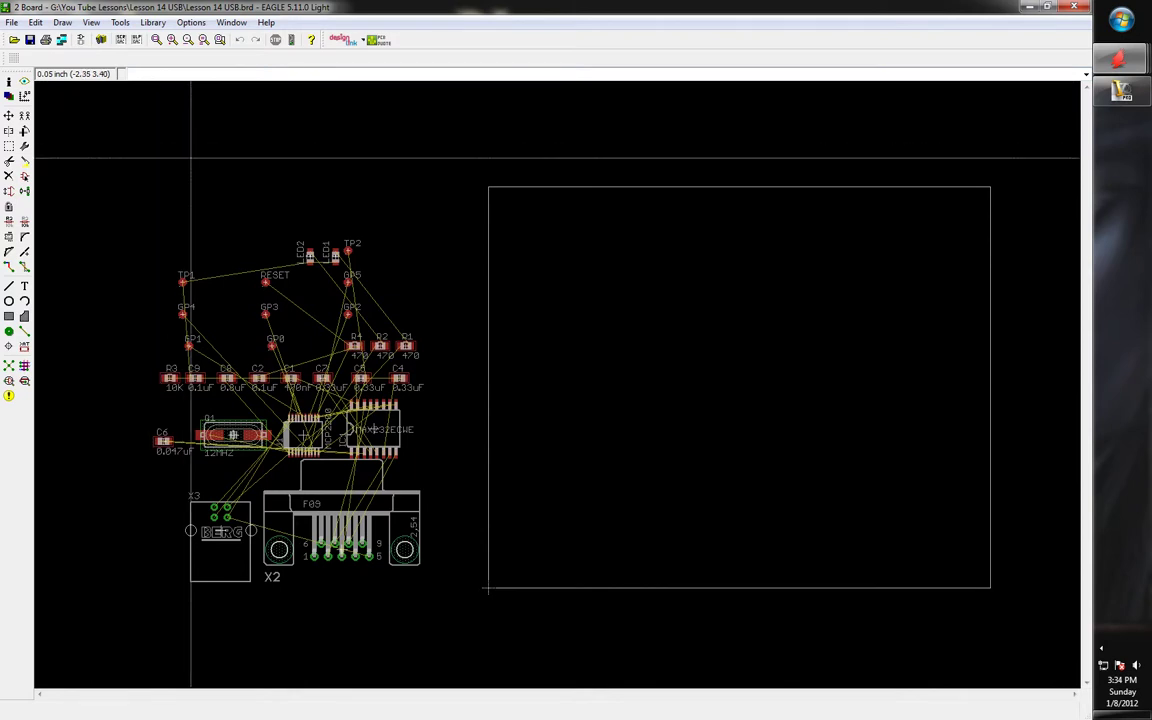
Display the grid in the board editor and set its unit to mil
{"action": "key", "text": "Return"}
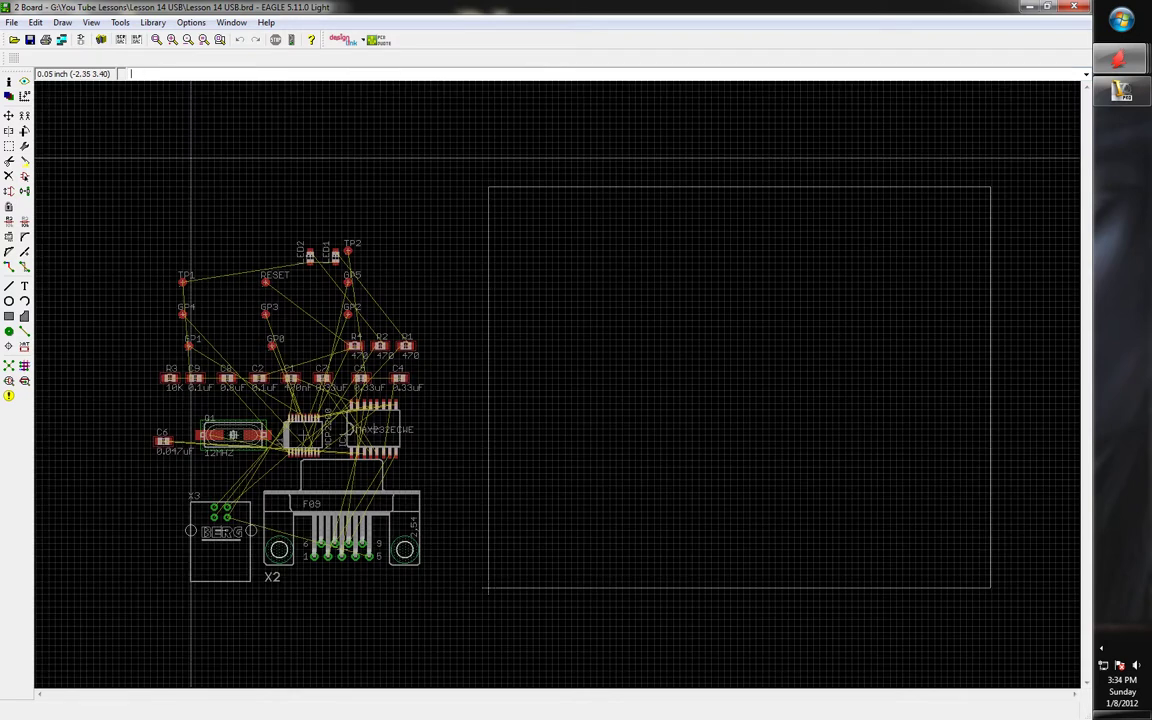
{"action": "type", "text": "grid mil"}
{"action": "key", "text": "Return"}
{"action": "scroll", "coordinate": [314, 278], "scroll_direction": "down", "scroll_amount": 2}
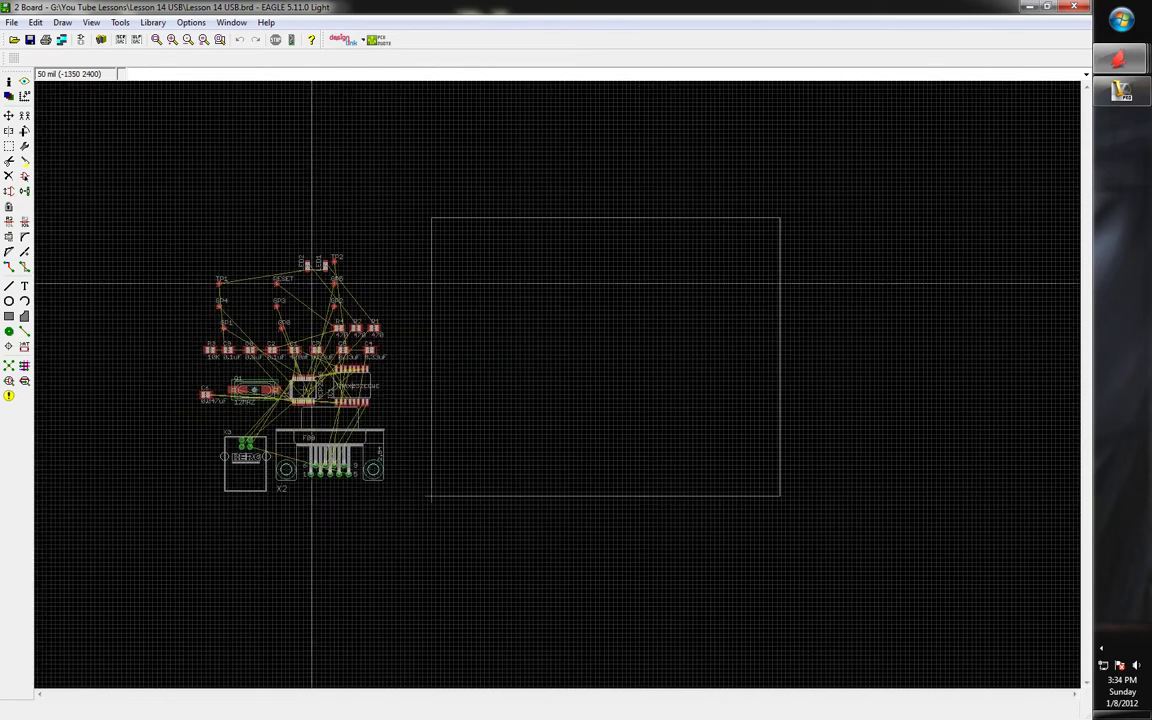
{"action": "scroll", "coordinate": [636, 353], "scroll_direction": "up", "scroll_amount": 2}
{"action": "scroll", "coordinate": [388, 302], "scroll_direction": "down", "scroll_amount": 1}
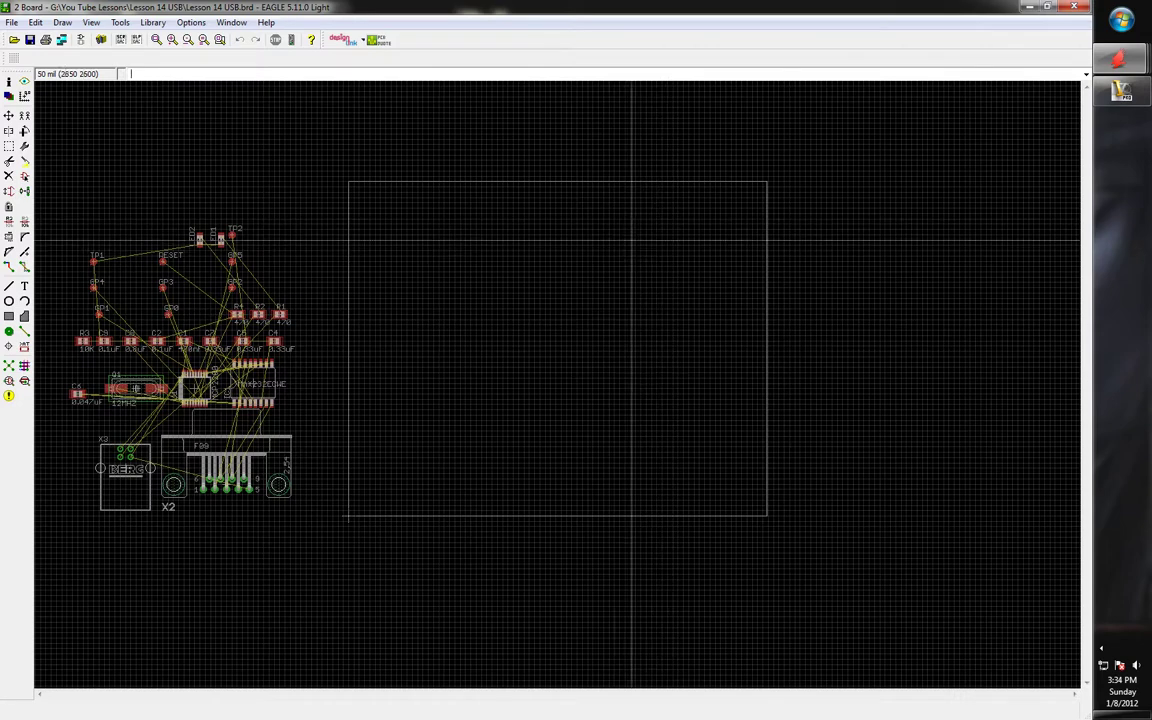
Switch to the USB to SERIAL assembly in Inventor and hide the enclosure's lid, base and four screws
{"action": "left_click", "coordinate": [1121, 90]}
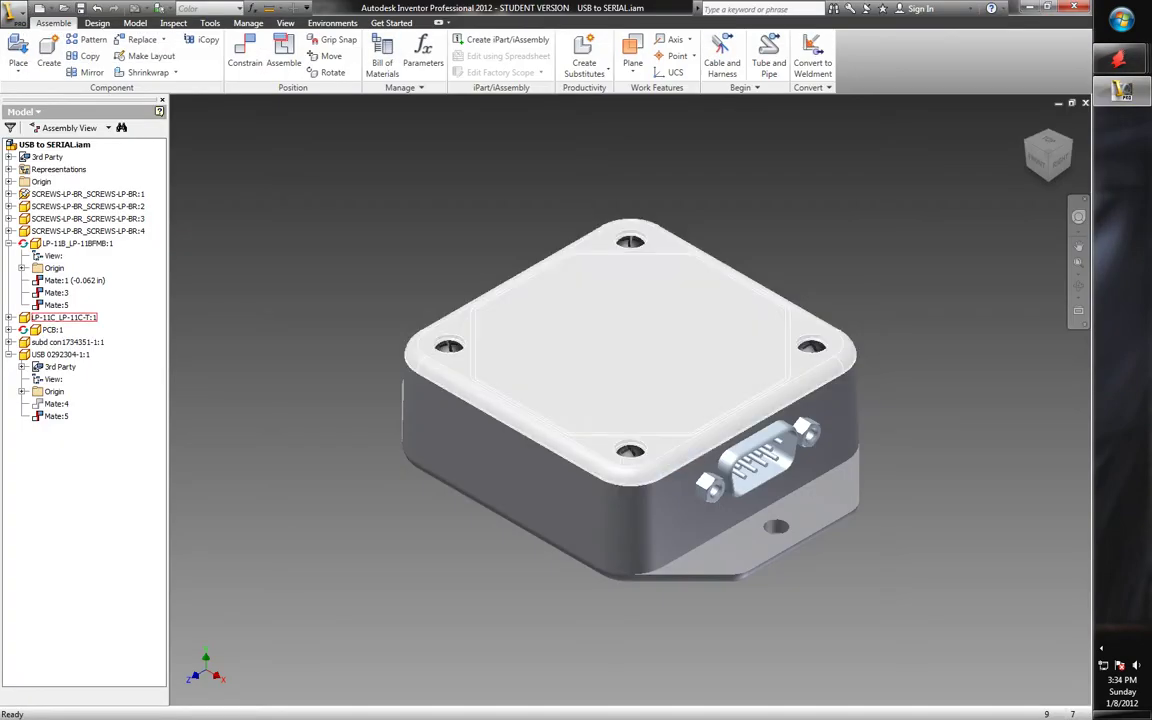
{"action": "left_click", "coordinate": [560, 340]}
{"action": "left_click", "coordinate": [449, 347], "text": "ctrl"}
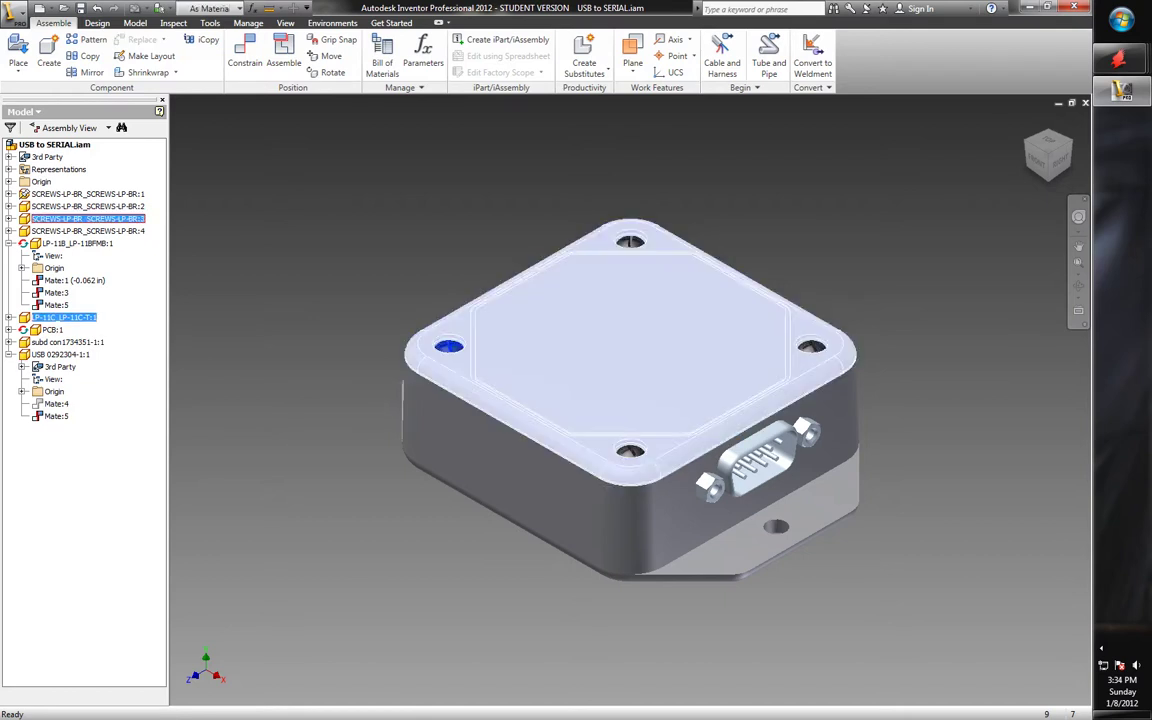
{"action": "left_click", "coordinate": [630, 242], "text": "ctrl"}
{"action": "left_click", "coordinate": [812, 346], "text": "ctrl"}
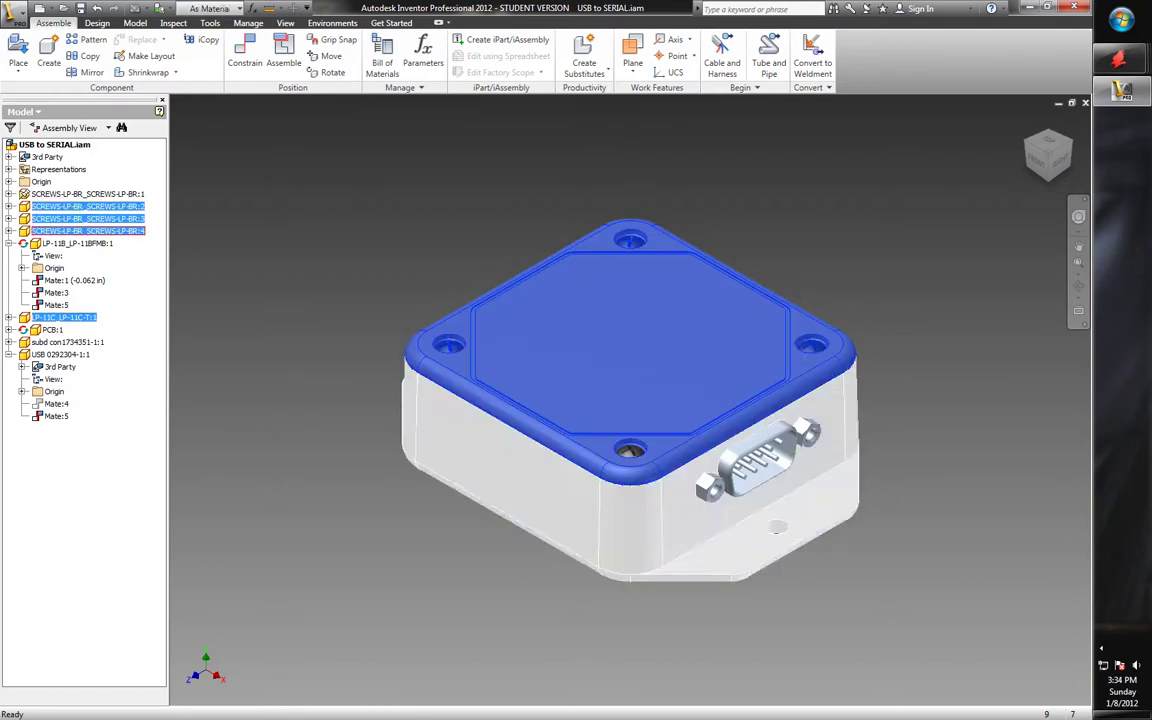
{"action": "left_click", "coordinate": [630, 451], "text": "ctrl"}
{"action": "right_click", "coordinate": [482, 405]}
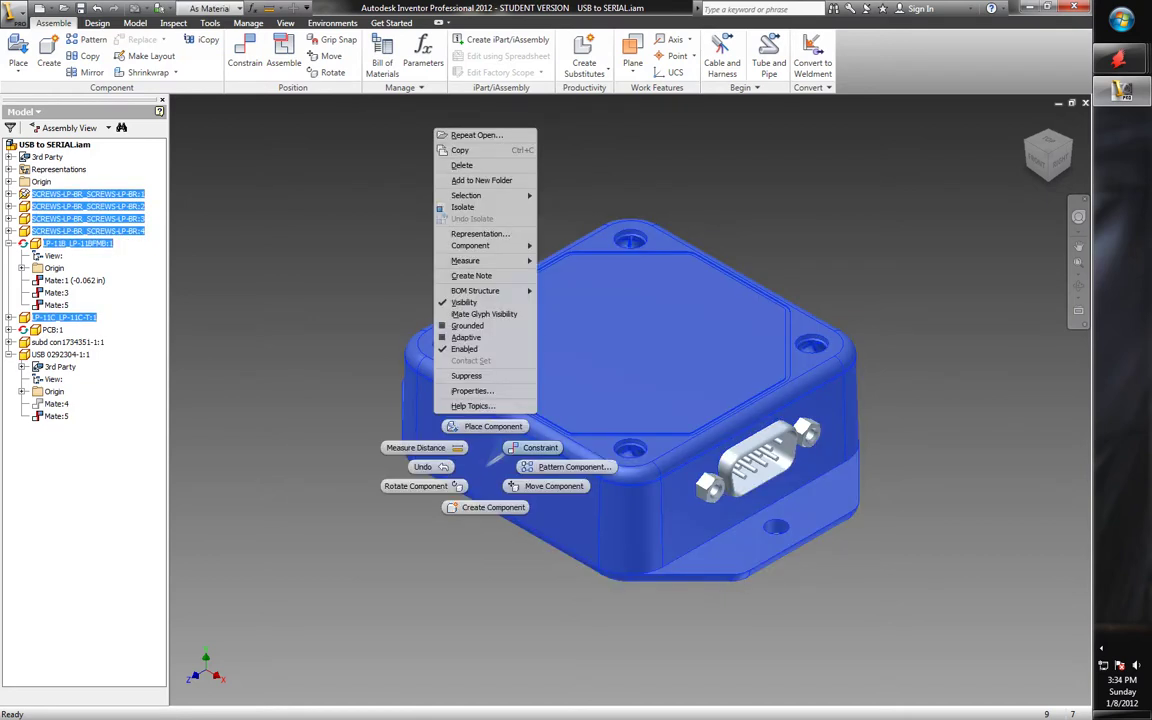
{"action": "left_click", "coordinate": [480, 305]}
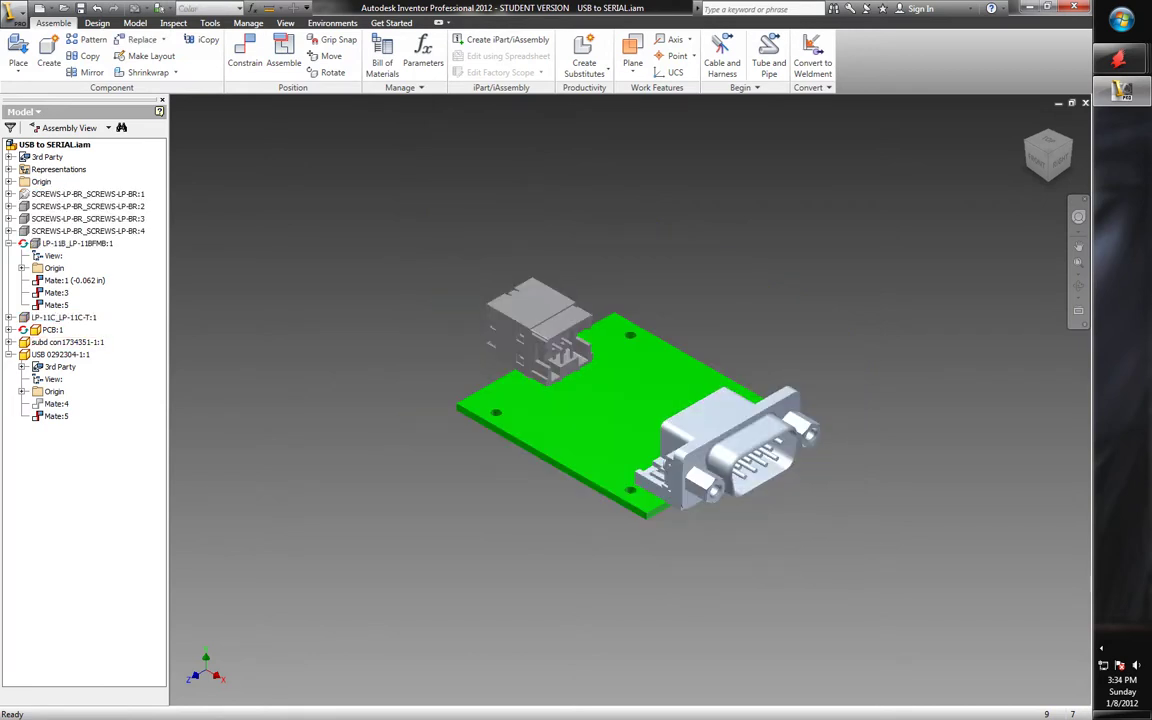
View the PCB squarely from the top and measure the length of its upper edge
{"action": "scroll", "coordinate": [471, 421], "scroll_direction": "up", "scroll_amount": 5}
{"action": "scroll", "coordinate": [475, 423], "scroll_direction": "down", "scroll_amount": 6}
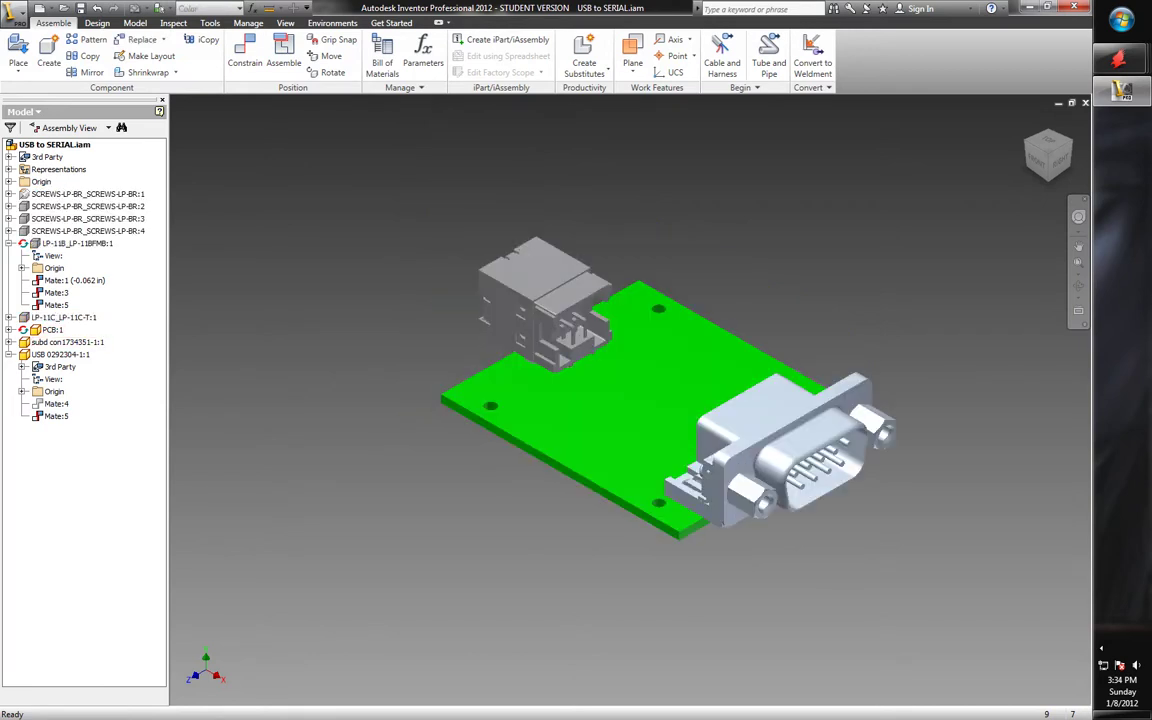
{"action": "middle_click_drag", "start_coordinate": [560, 420], "coordinate": [675, 508], "text": "shift"}
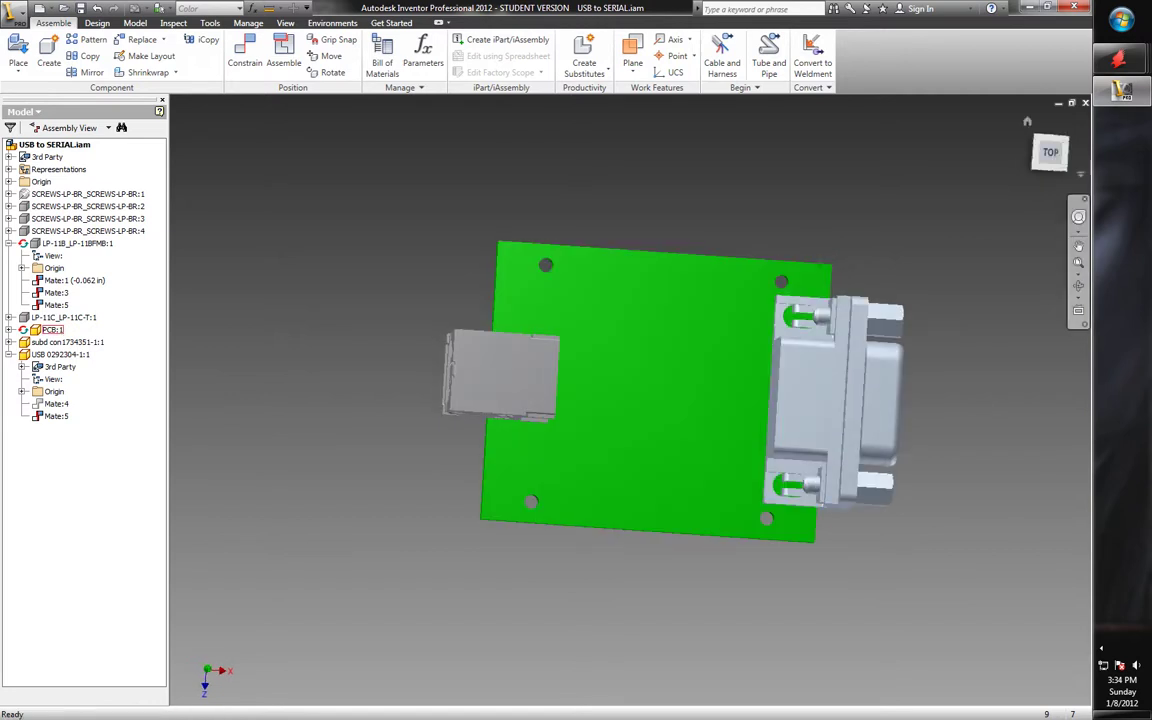
{"action": "left_click", "coordinate": [1050, 153]}
{"action": "scroll", "coordinate": [566, 422], "scroll_direction": "down", "scroll_amount": 3}
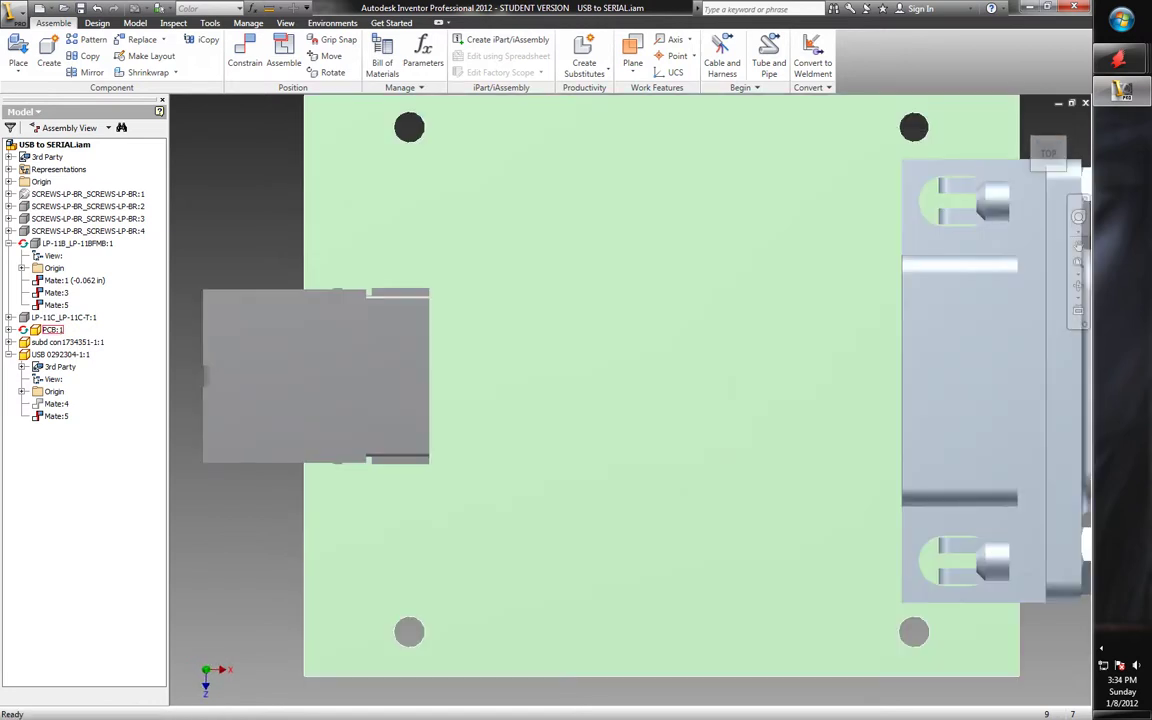
{"action": "scroll", "coordinate": [570, 415], "scroll_direction": "down", "scroll_amount": 3}
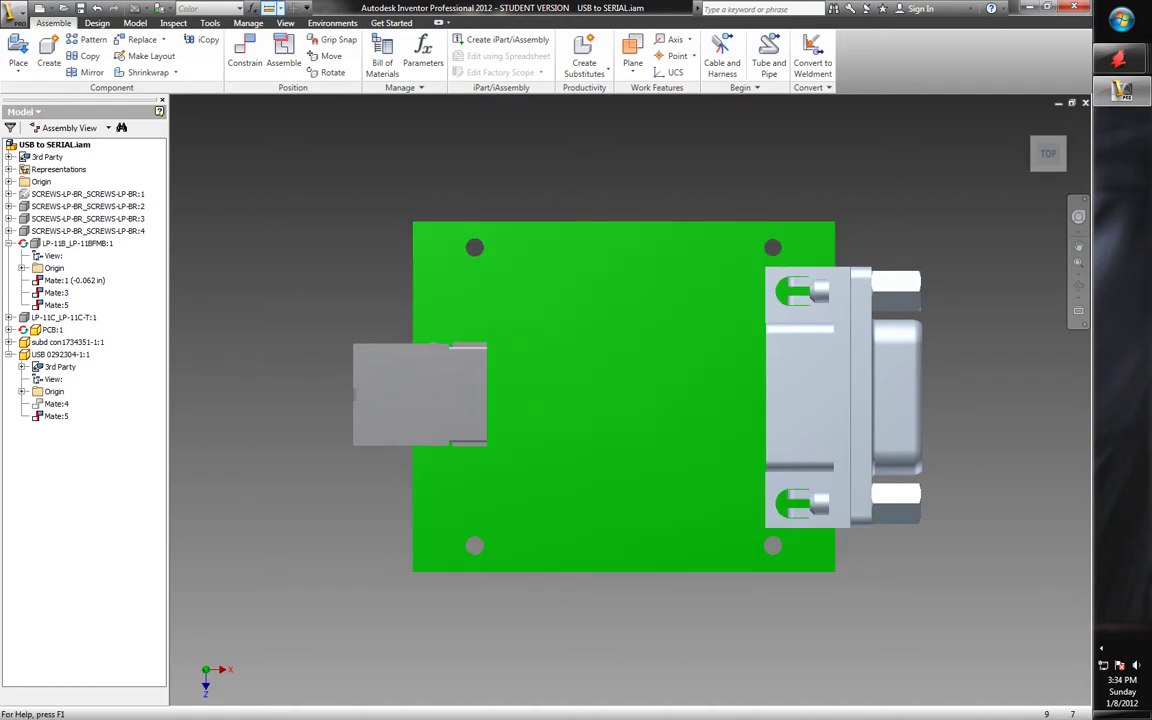
{"action": "left_click", "coordinate": [268, 8]}
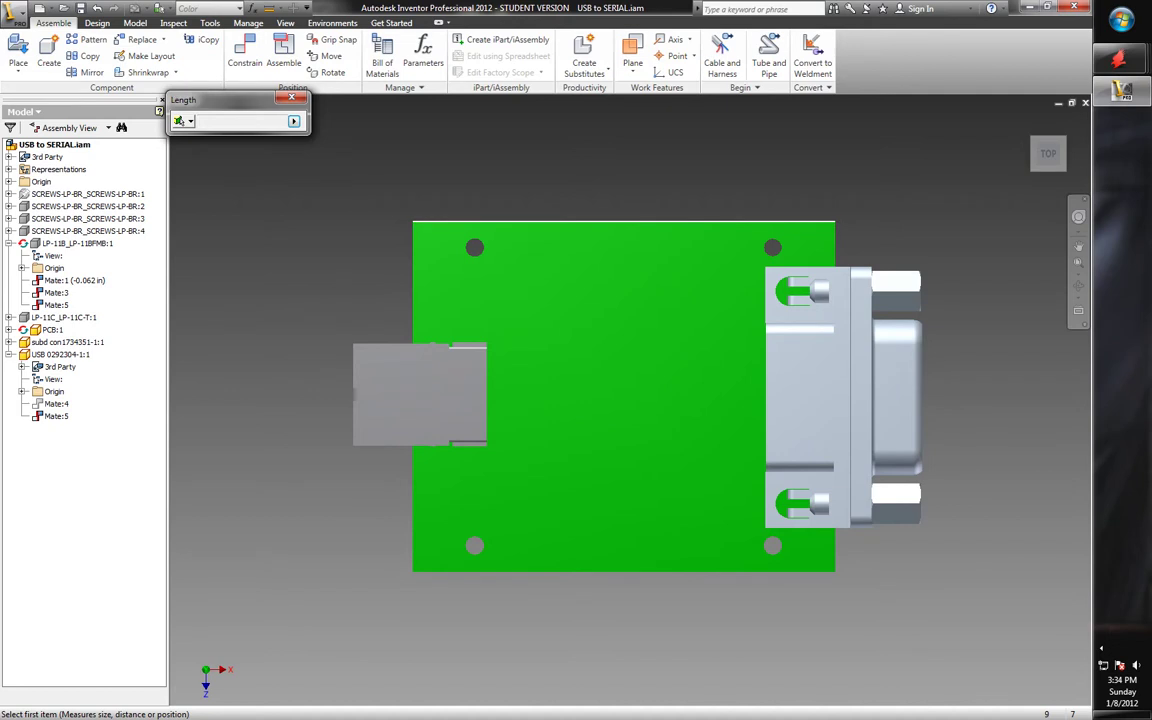
{"action": "left_click", "coordinate": [624, 221]}
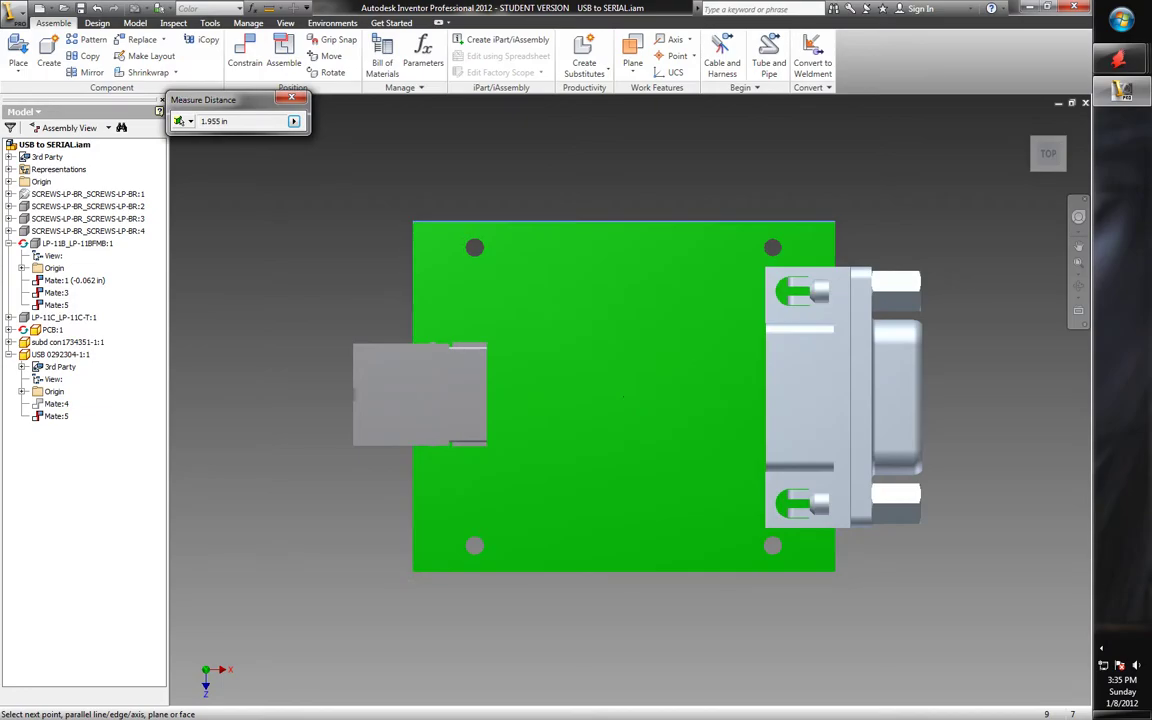
Switch to the EAGLE board and set both end X coordinates of the outline's right vertical wire to 1955 mil
{"action": "key", "text": "alt+Tab"}
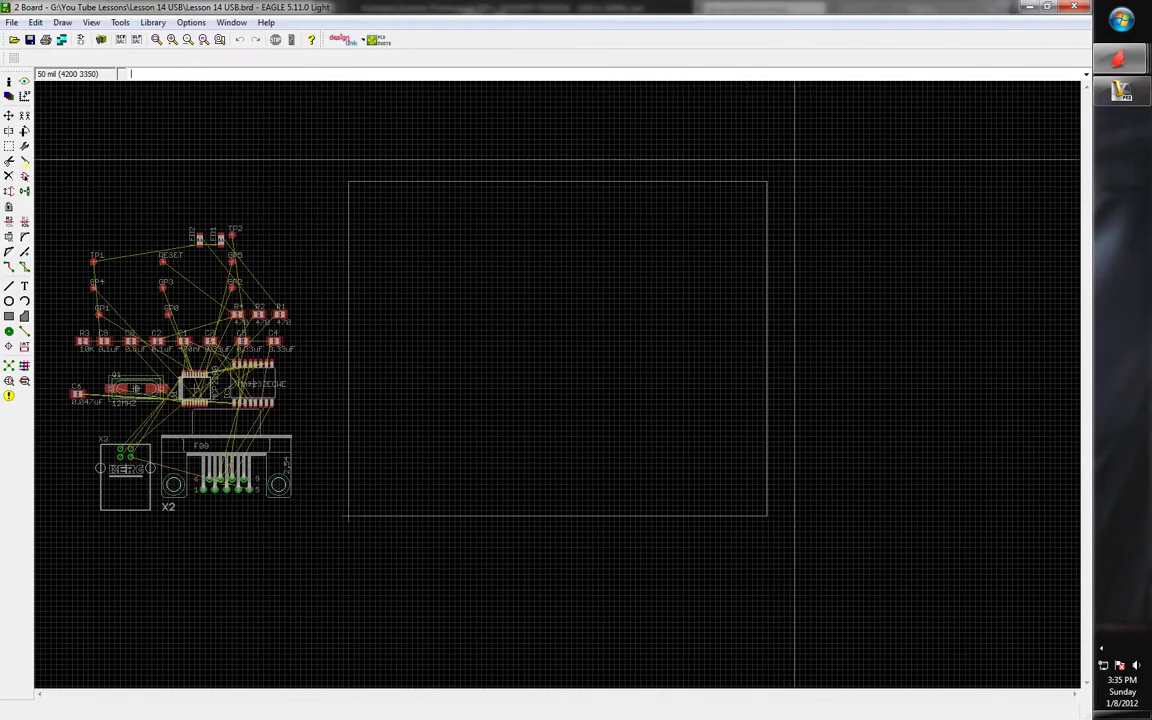
{"action": "left_click", "coordinate": [9, 82]}
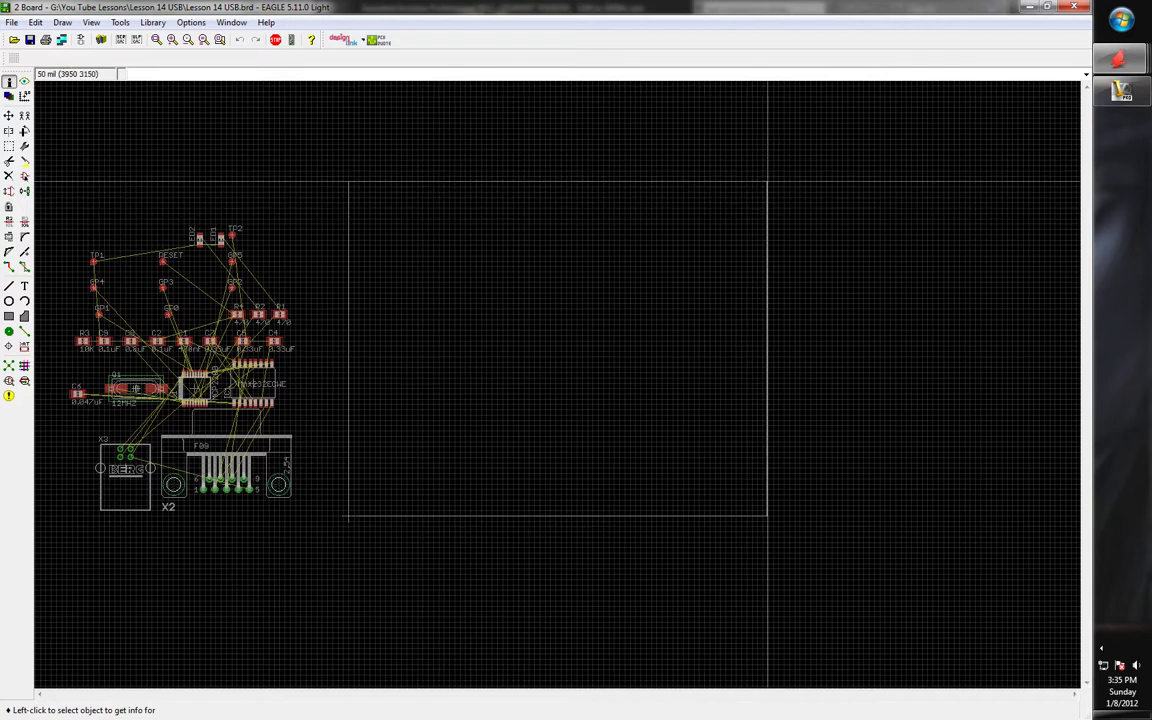
{"action": "left_click", "coordinate": [767, 186]}
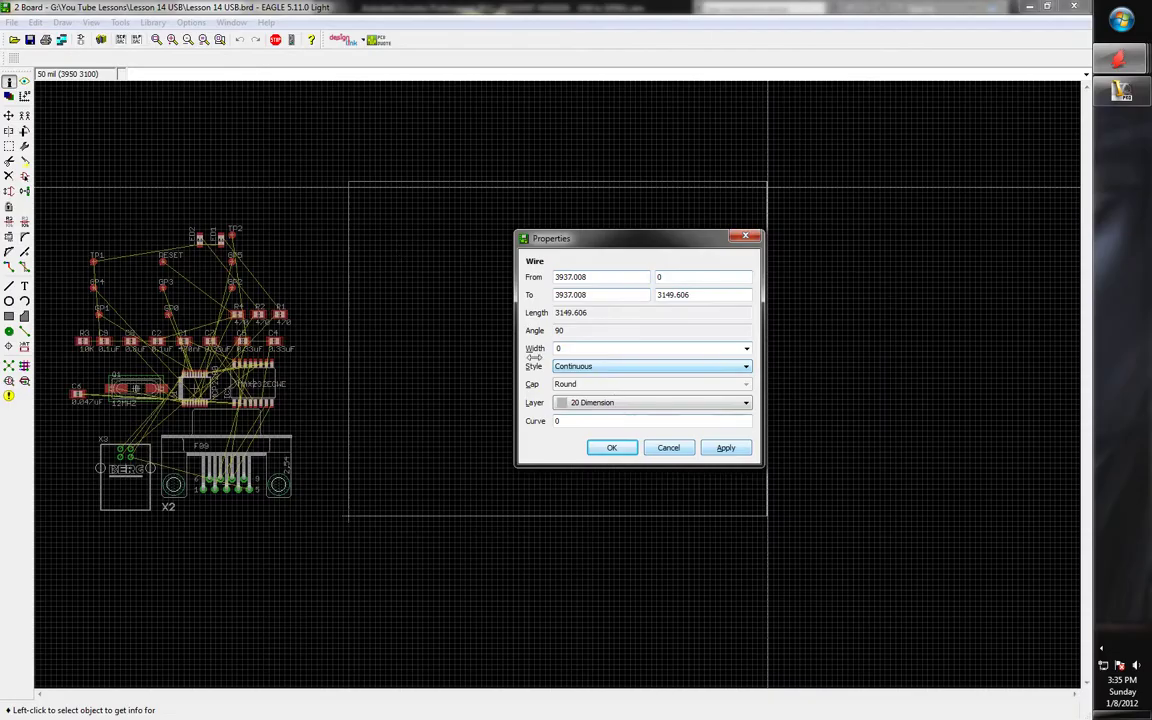
{"action": "left_click_drag", "start_coordinate": [599, 277], "coordinate": [524, 274]}
{"action": "type", "text": "1955"}
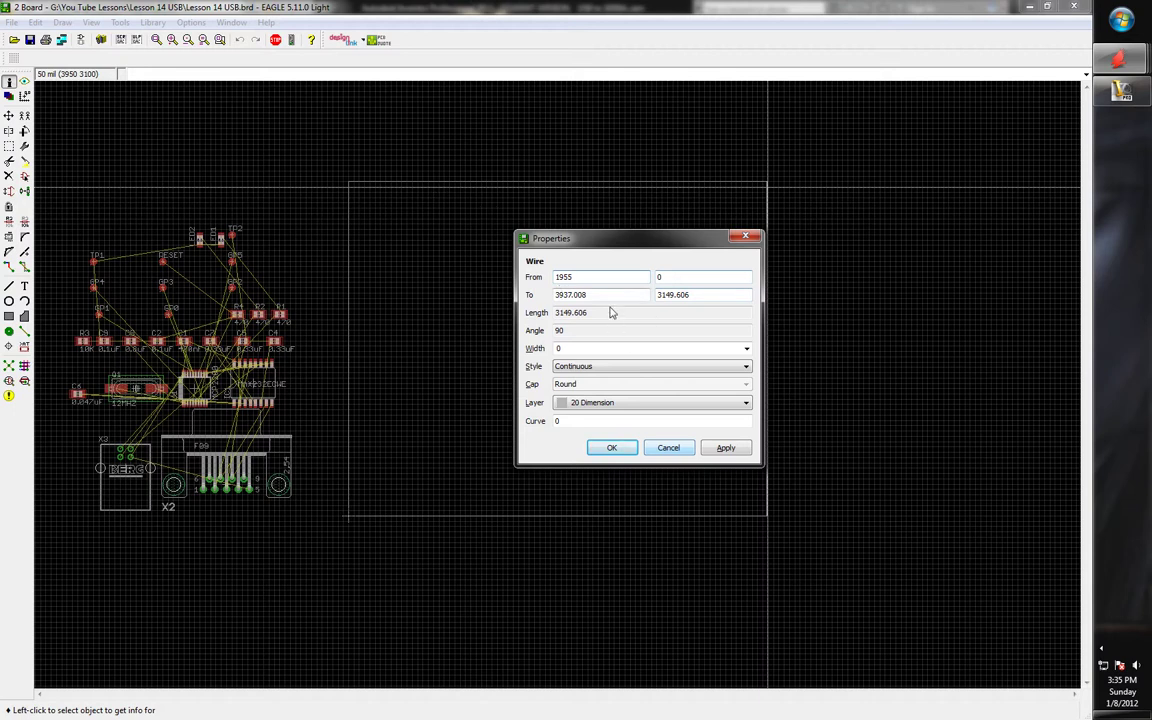
{"action": "left_click_drag", "start_coordinate": [607, 296], "coordinate": [470, 296]}
{"action": "type", "text": "1955"}
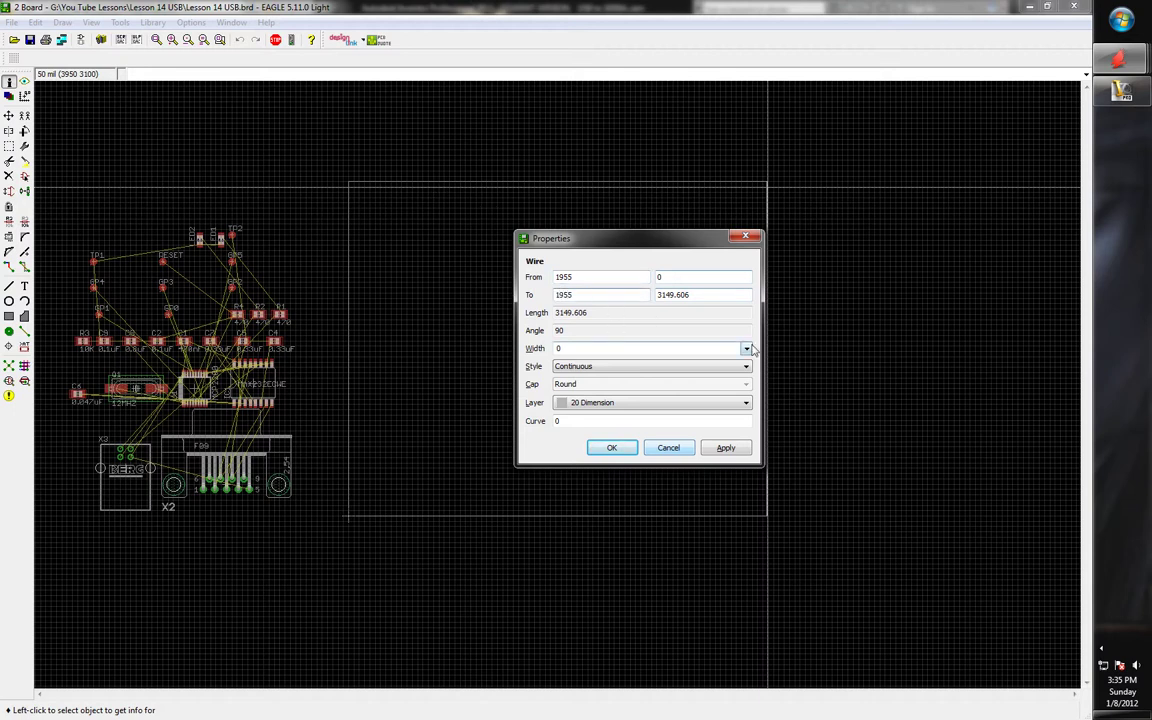
{"action": "left_click", "coordinate": [608, 449]}
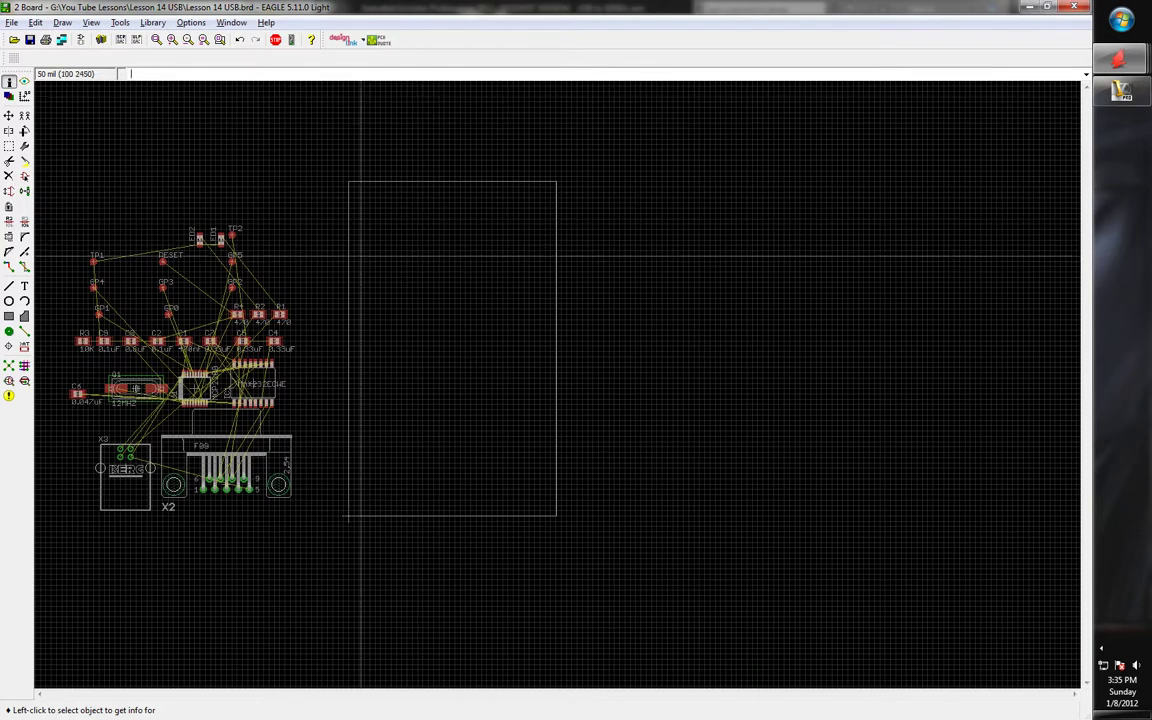
Switch to the USB to SERIAL assembly in Inventor and measure the length of the PCB's left edge
{"action": "key", "text": "alt+Tab"}
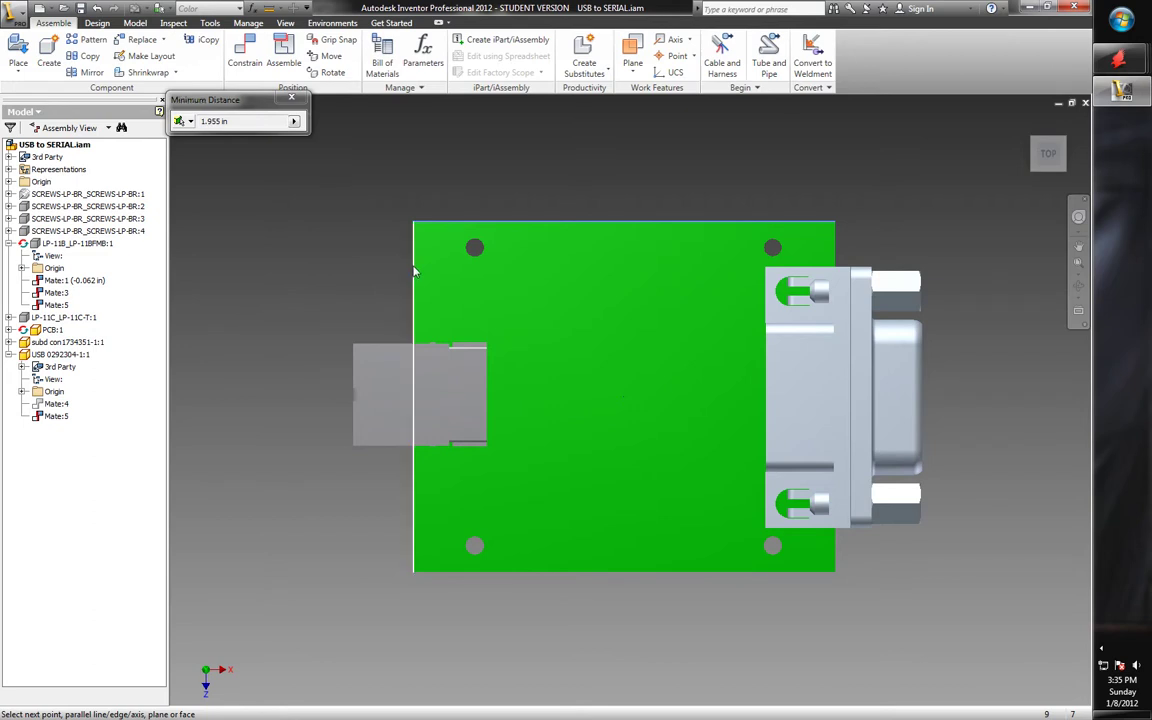
{"action": "left_click", "coordinate": [414, 271]}
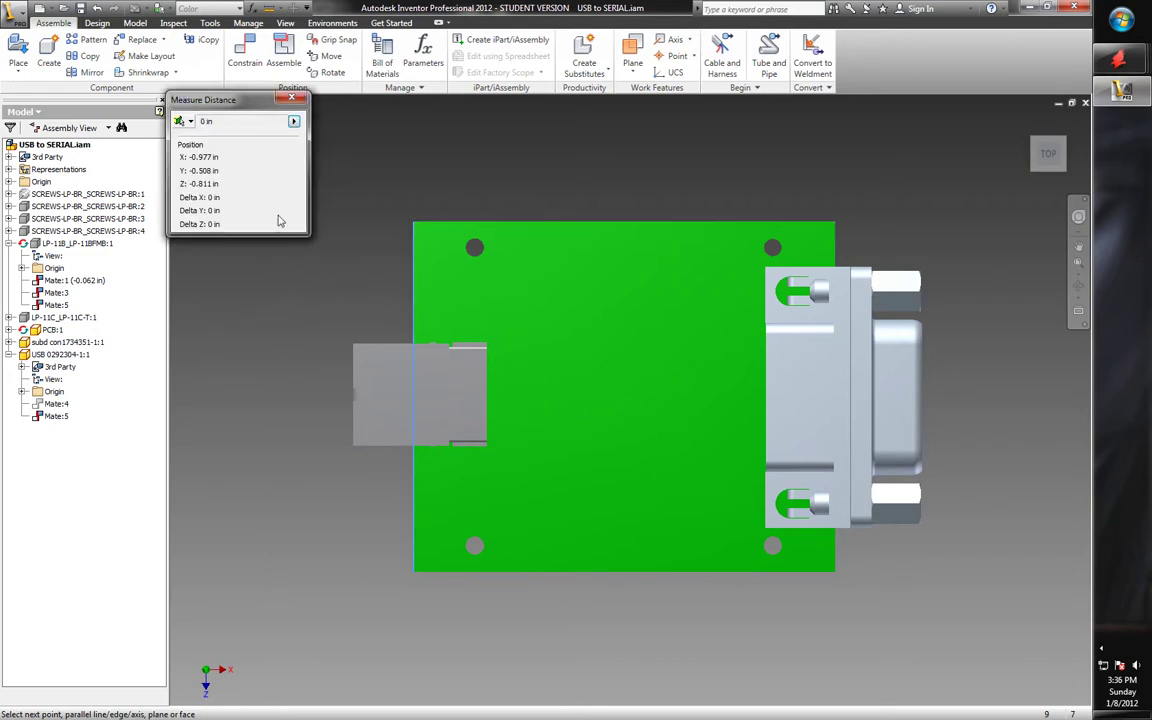
{"action": "left_click", "coordinate": [419, 292]}
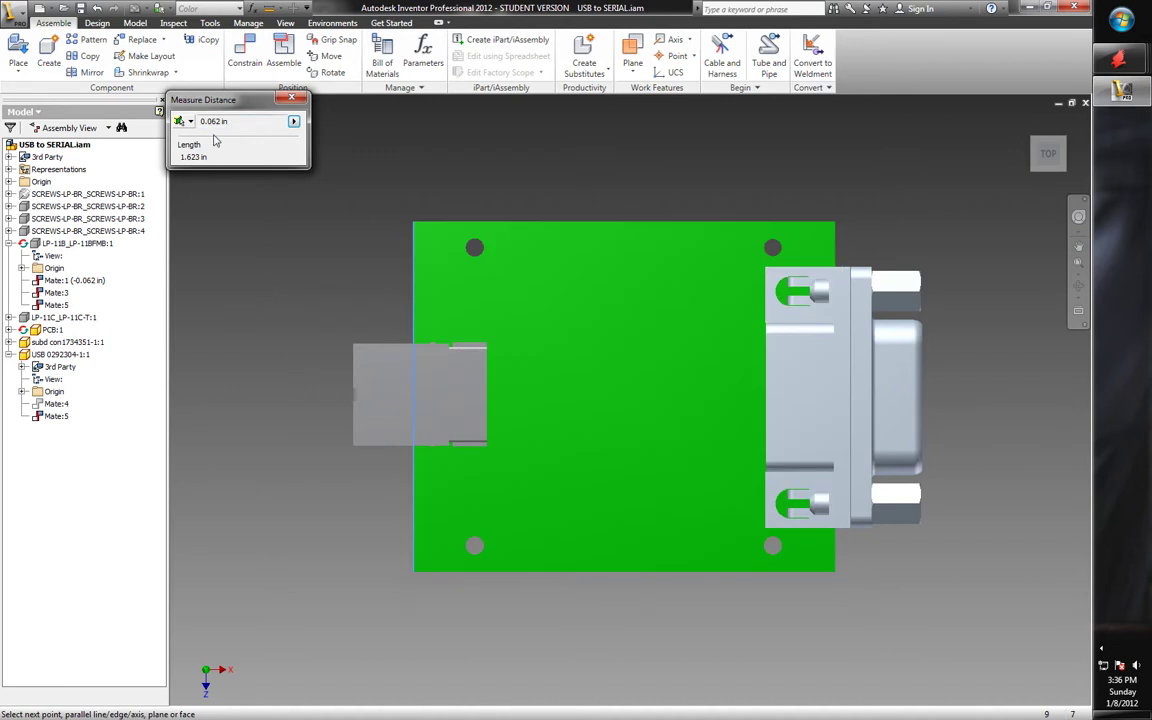
{"action": "scroll", "coordinate": [420, 277], "scroll_direction": "down", "scroll_amount": 4}
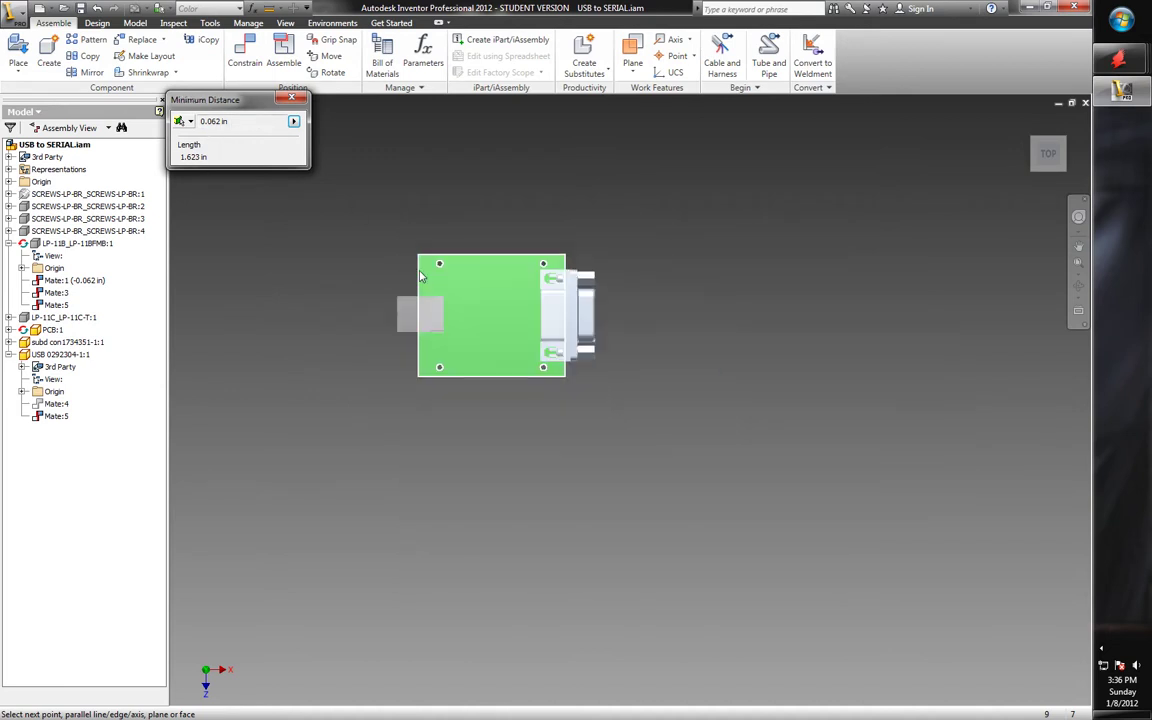
{"action": "scroll", "coordinate": [420, 277], "scroll_direction": "up", "scroll_amount": 5}
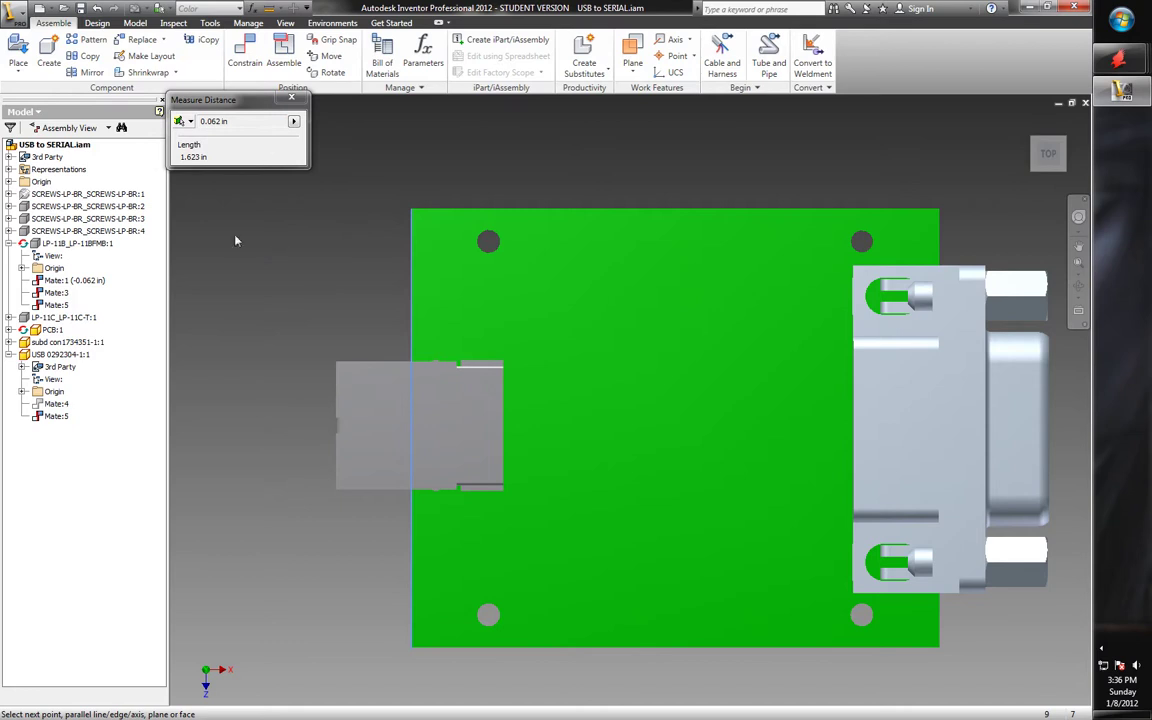
{"action": "key", "text": "Escape"}
{"action": "left_click", "coordinate": [270, 9]}
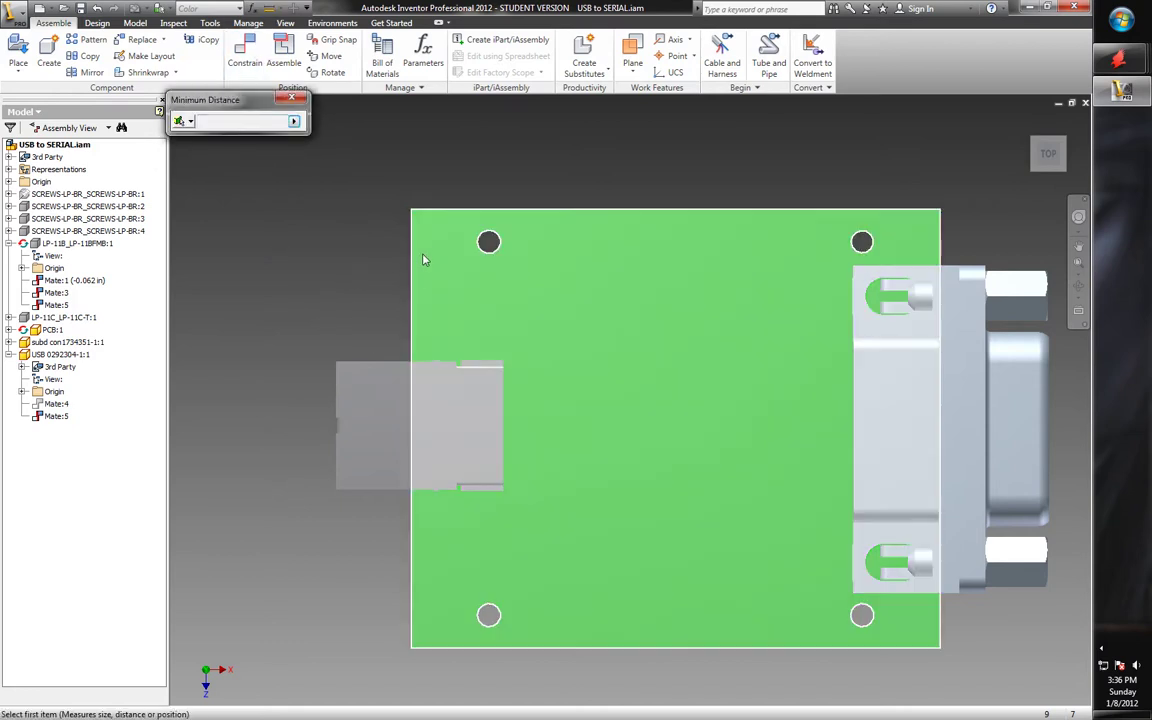
{"action": "left_click", "coordinate": [418, 253]}
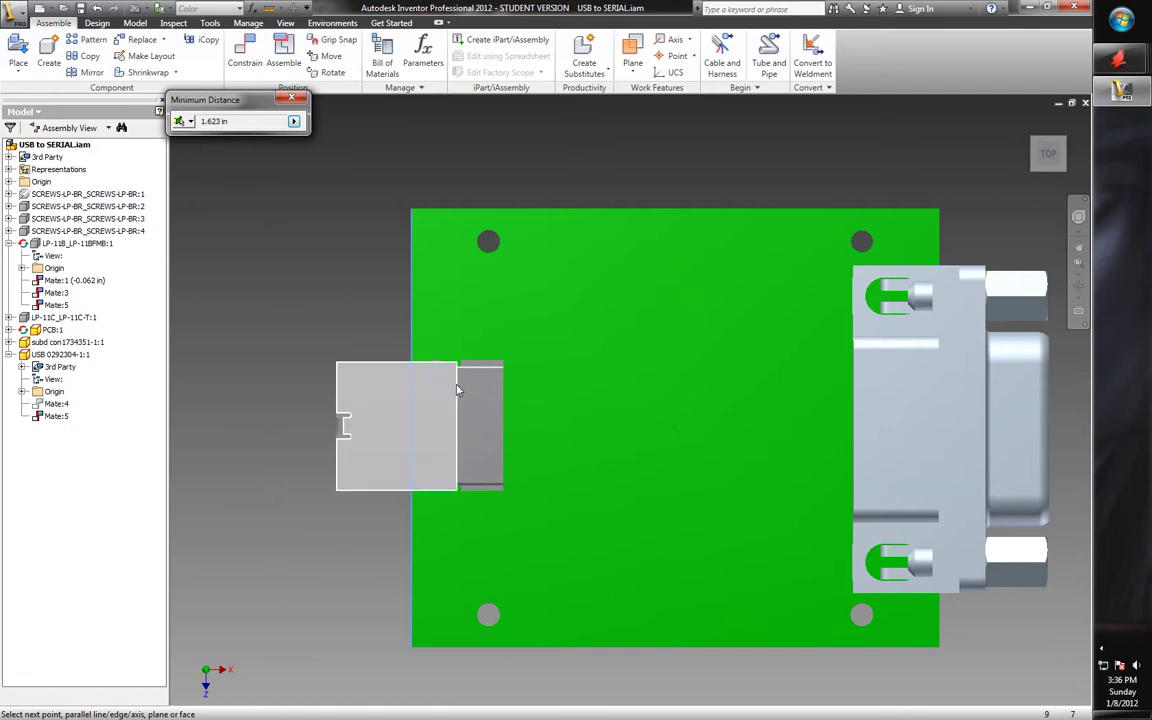
Switch to the EAGLE board and set both end Y coordinates of the outline's upper horizontal wire to 1623 mil
{"action": "key", "text": "alt+Tab"}
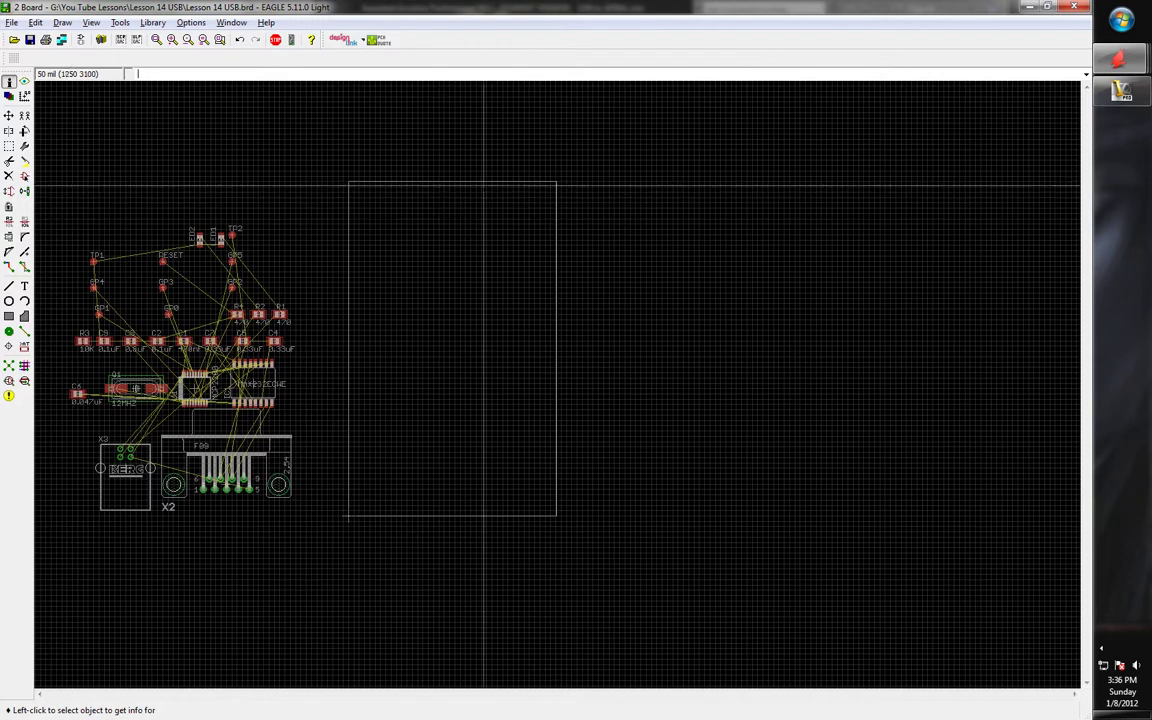
{"action": "left_click", "coordinate": [439, 183]}
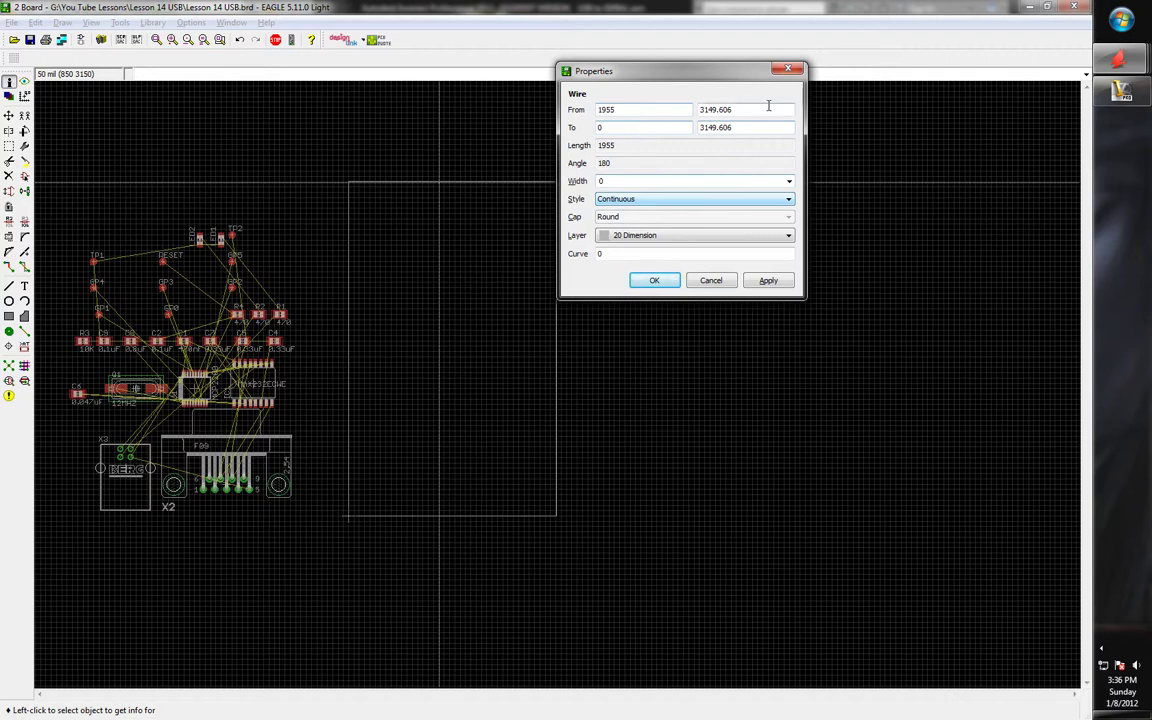
{"action": "key", "text": "alt+Tab"}
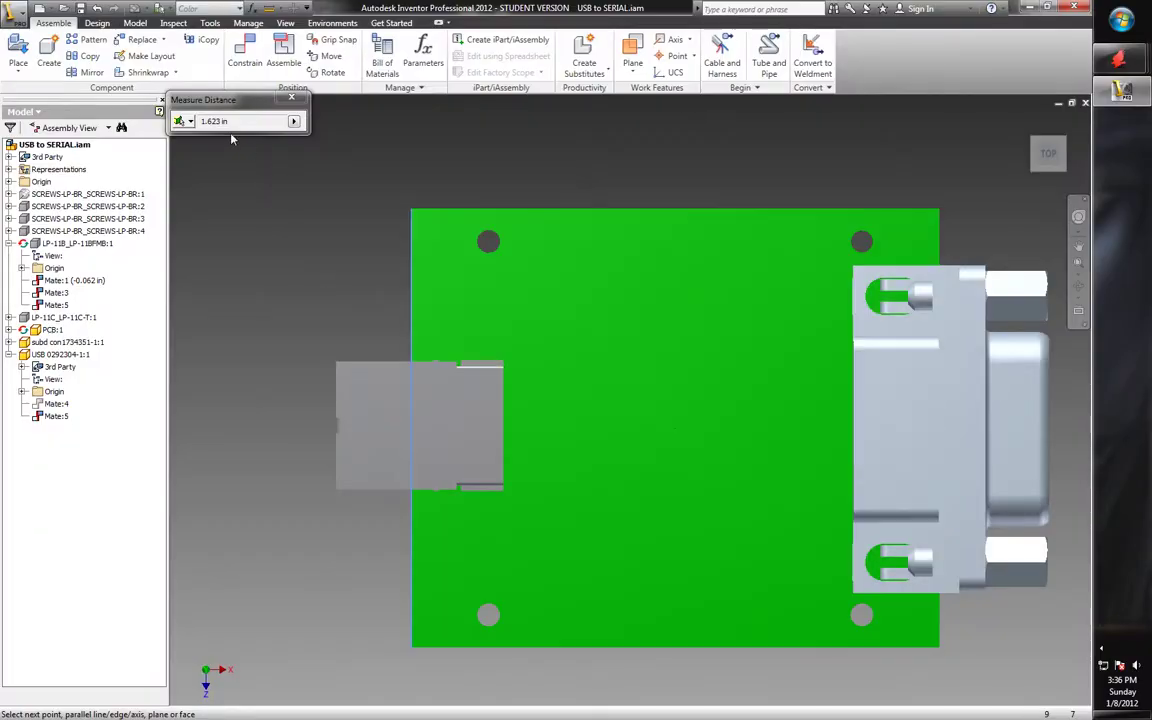
{"action": "key", "text": "alt+Tab"}
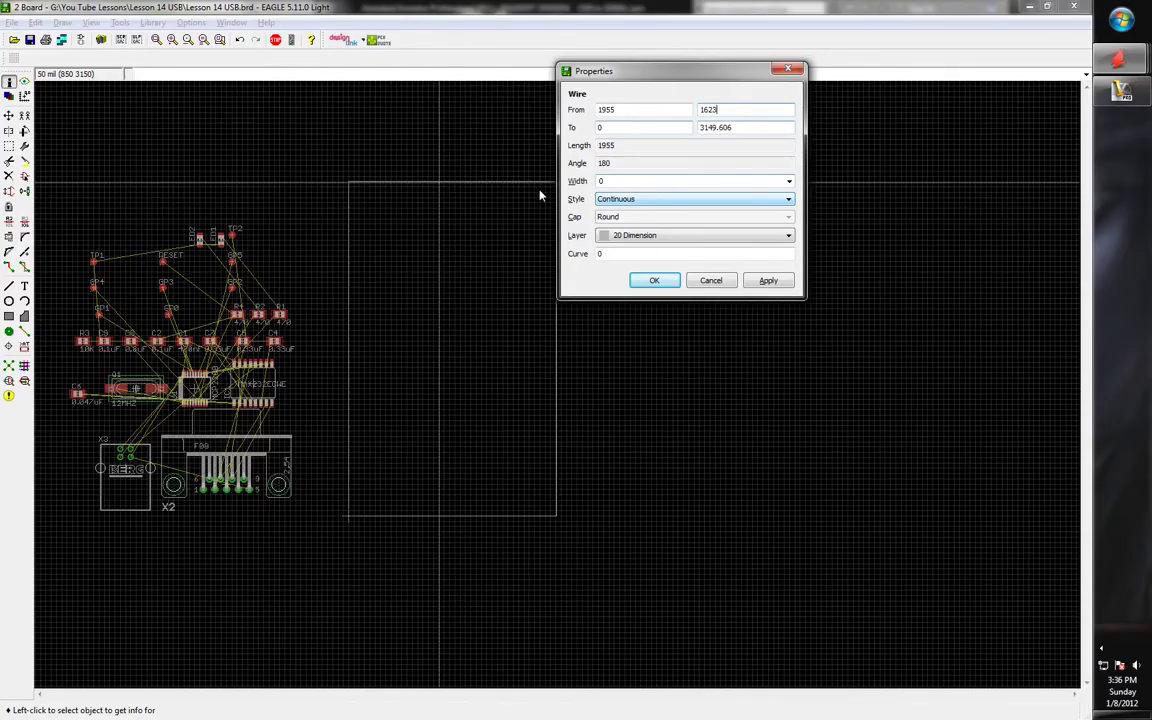
{"action": "key", "text": "shift+Tab"}
{"action": "type", "text": "12"}
{"action": "key", "text": "BackSpace"}
{"action": "type", "text": "6"}
{"action": "key", "text": "Return"}
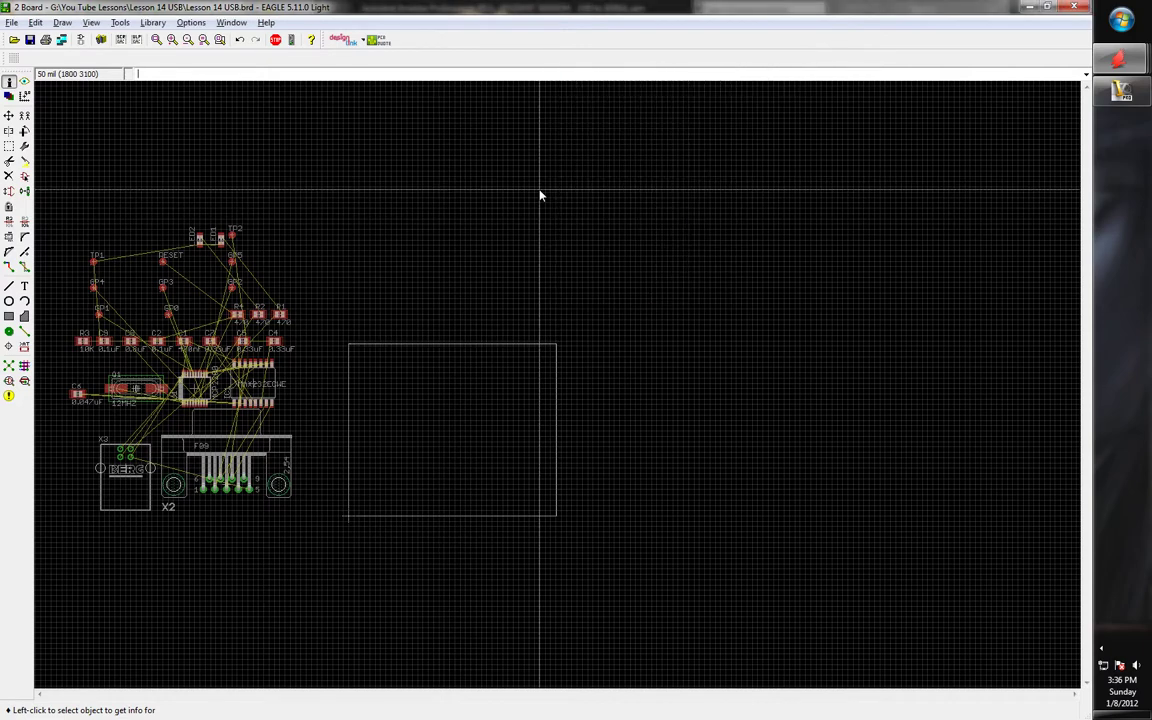
Switch to Inventor and measure the distance from the PCB's left edge to the centre of the upper-left mounting hole
{"action": "scroll", "coordinate": [466, 535], "scroll_direction": "up", "scroll_amount": 1}
{"action": "scroll", "coordinate": [466, 535], "scroll_direction": "up", "scroll_amount": 1}
{"action": "scroll", "coordinate": [627, 391], "scroll_direction": "down", "scroll_amount": 1}
{"action": "scroll", "coordinate": [391, 360], "scroll_direction": "up", "scroll_amount": 2}
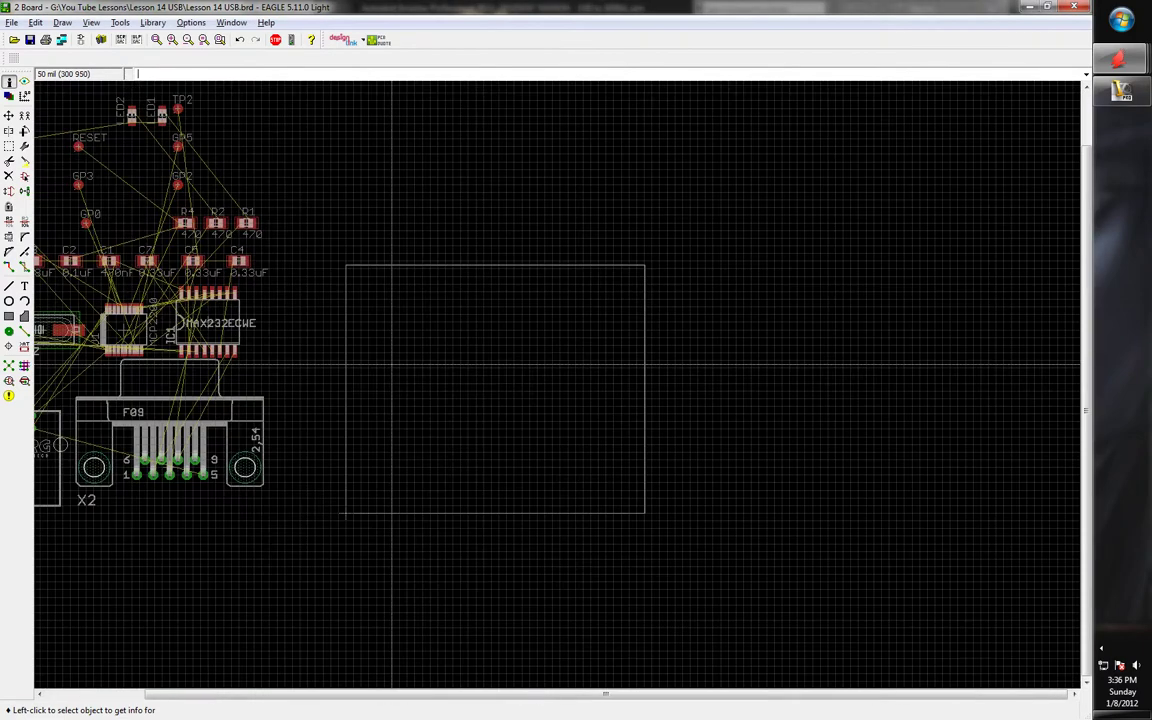
{"action": "scroll", "coordinate": [417, 446], "scroll_direction": "up", "scroll_amount": 1}
{"action": "scroll", "coordinate": [407, 430], "scroll_direction": "up", "scroll_amount": 1}
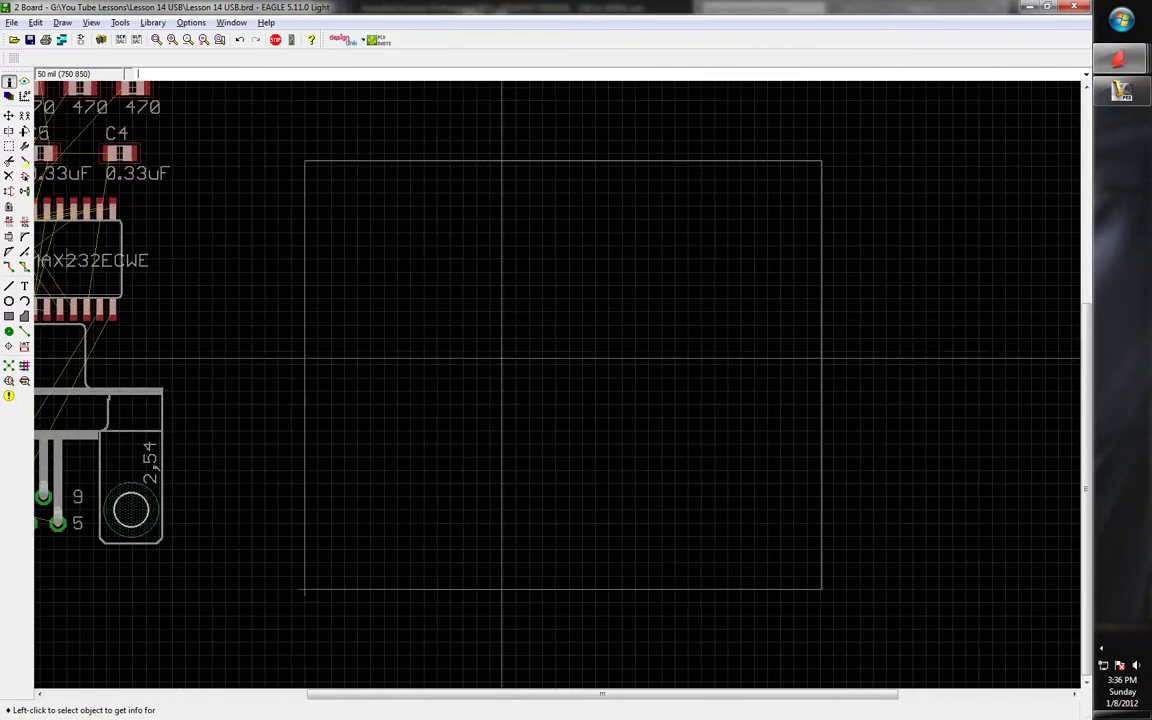
{"action": "scroll", "coordinate": [501, 355], "scroll_direction": "down", "scroll_amount": 1}
{"action": "scroll", "coordinate": [416, 490], "scroll_direction": "up", "scroll_amount": 1}
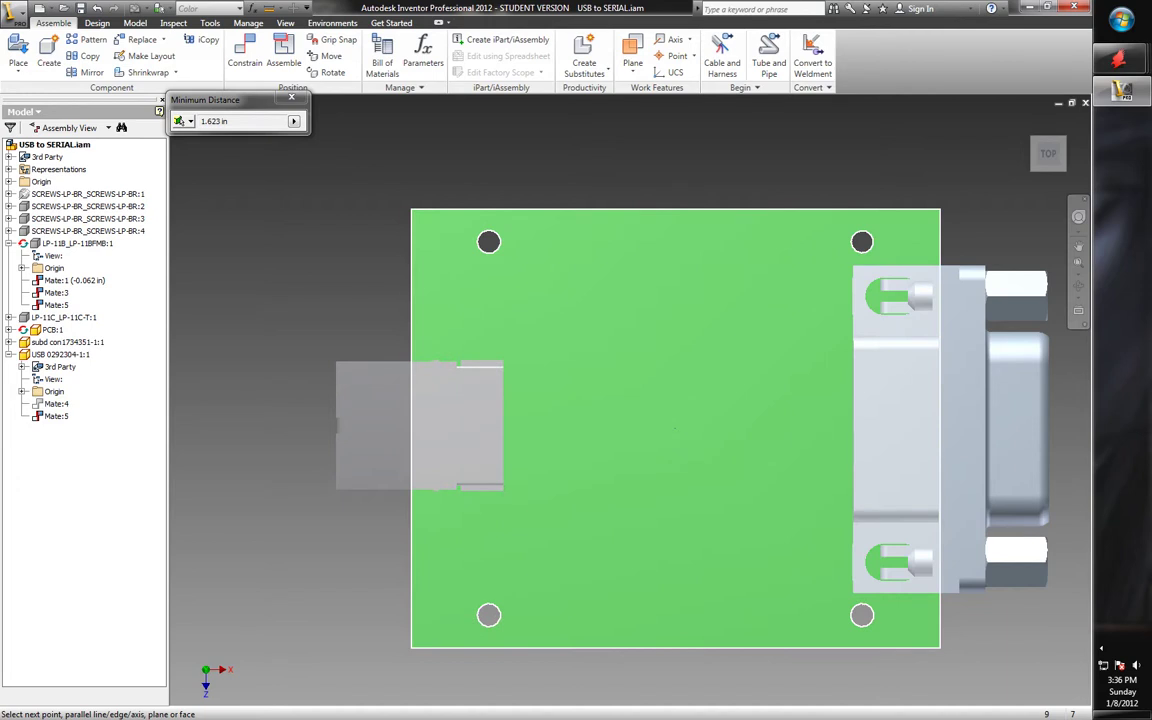
{"action": "left_click", "coordinate": [488, 241]}
{"action": "left_click", "coordinate": [488, 241]}
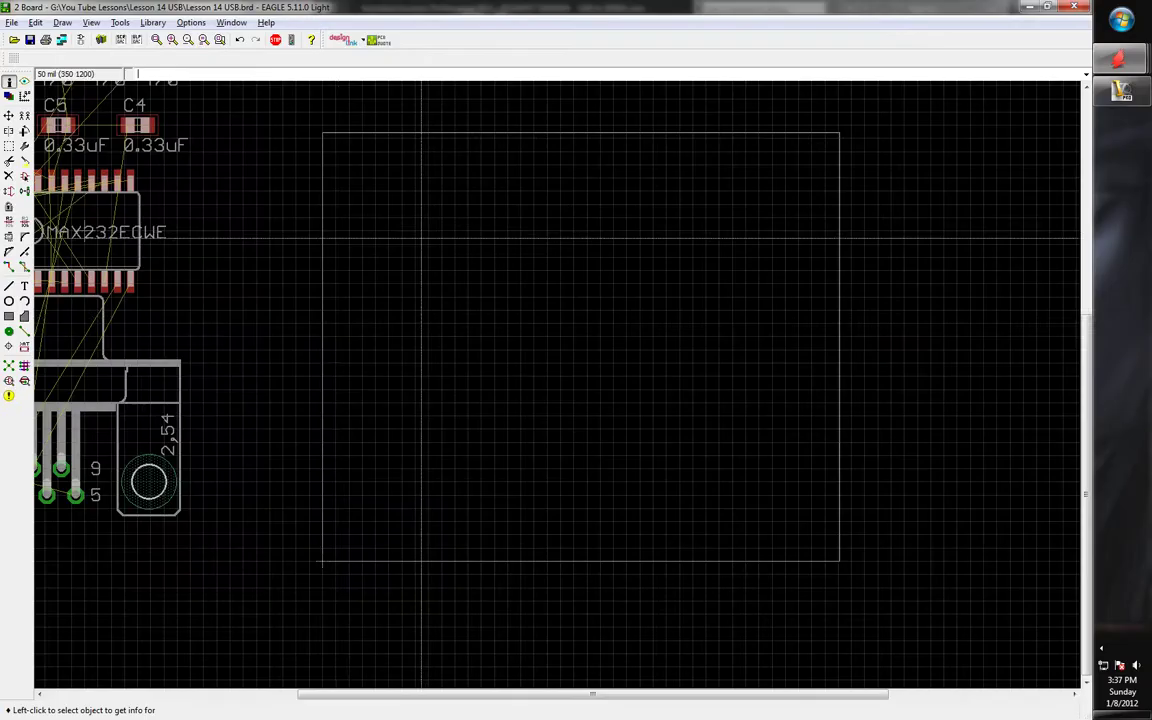
{"action": "scroll", "coordinate": [305, 582], "scroll_direction": "up", "scroll_amount": 2}
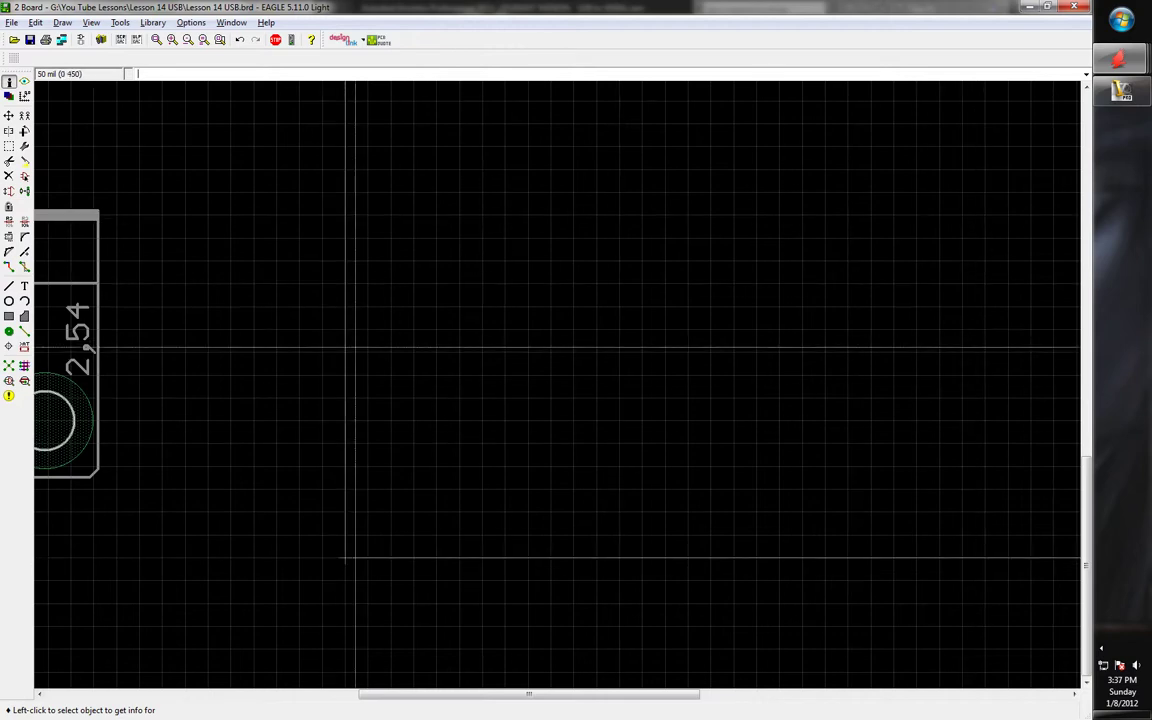
{"action": "scroll", "coordinate": [123, 555], "scroll_direction": "down", "scroll_amount": 2}
{"action": "scroll", "coordinate": [195, 521], "scroll_direction": "up", "scroll_amount": 3}
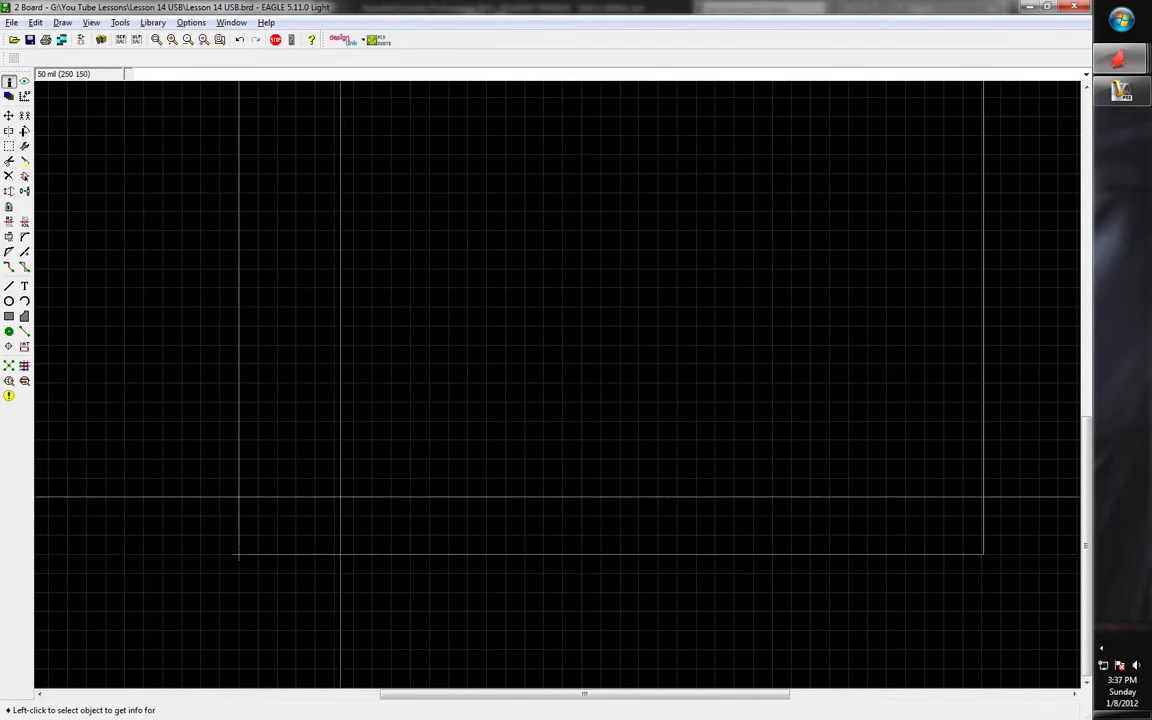
{"action": "scroll", "coordinate": [220, 503], "scroll_direction": "up", "scroll_amount": 3}
{"action": "scroll", "coordinate": [336, 529], "scroll_direction": "down", "scroll_amount": 7}
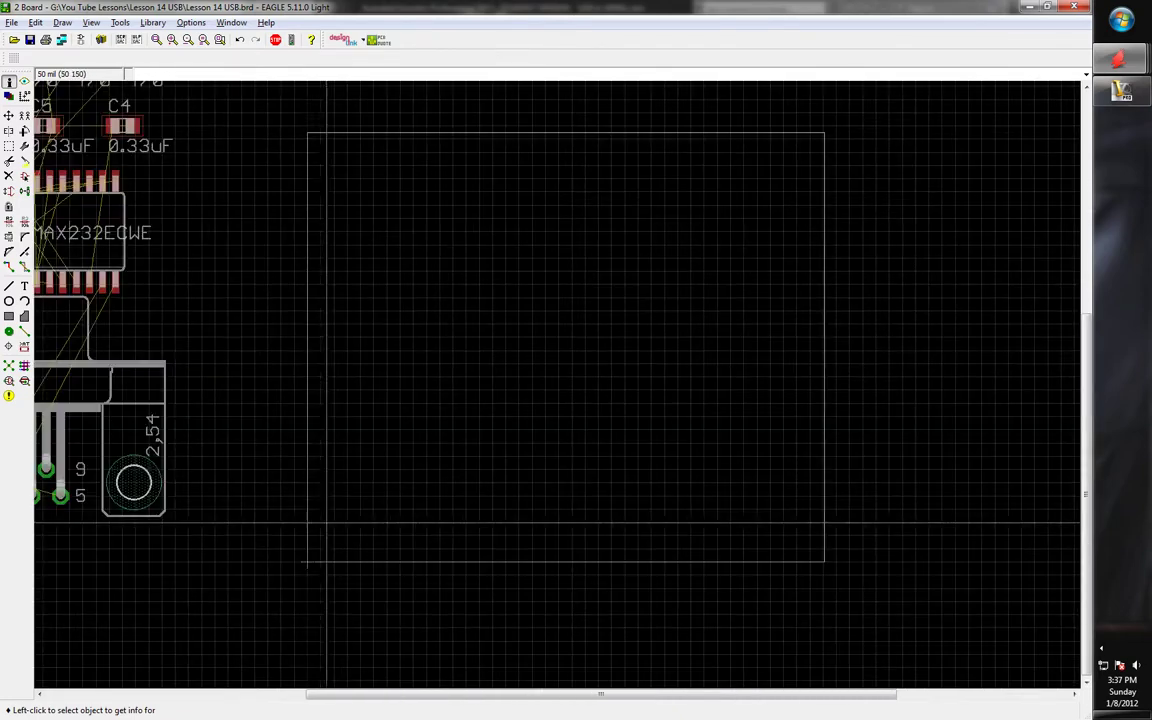
{"action": "scroll", "coordinate": [488, 370], "scroll_direction": "up", "scroll_amount": 1}
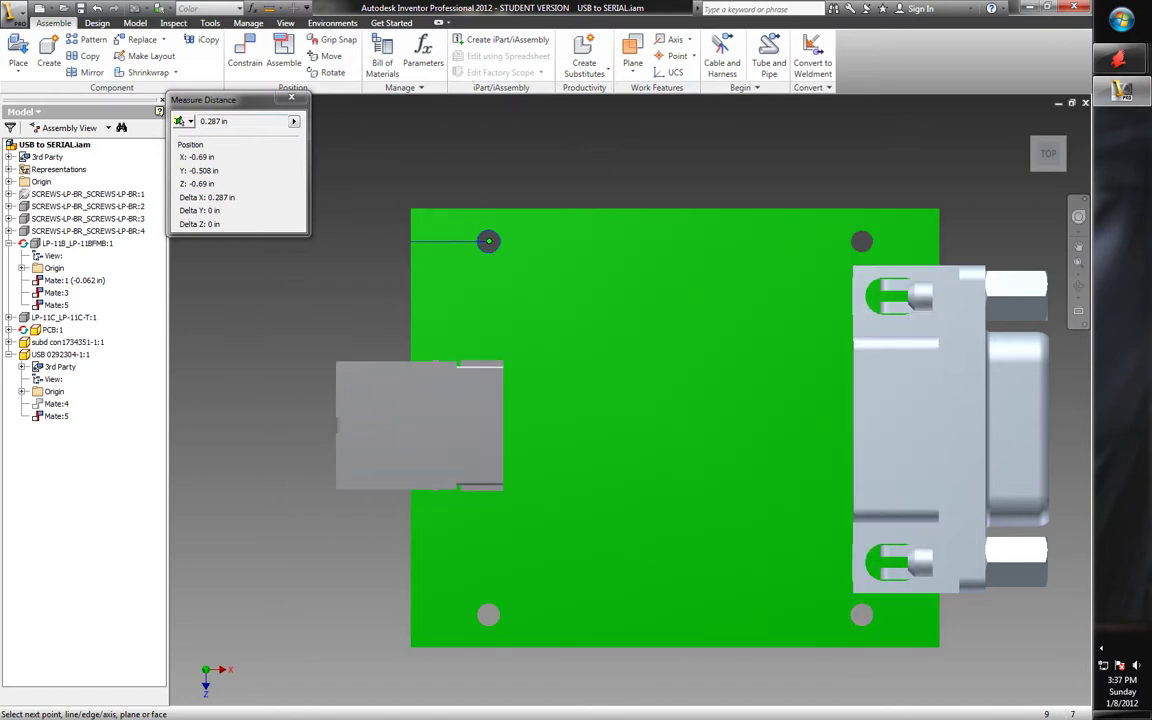
{"action": "key", "text": "alt+Tab"}
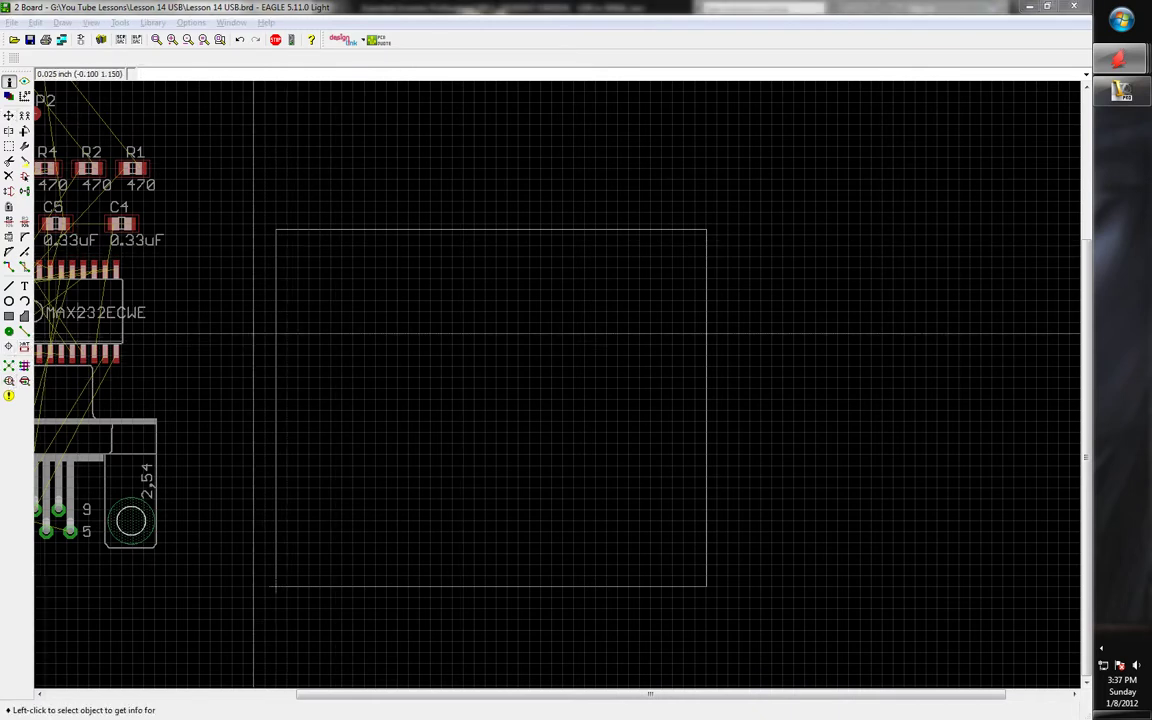
Return to the Inventor assembly, clear the mounting hole measurement and restart the distance measurement
{"action": "key", "text": "alt+Tab"}
{"action": "right_click", "coordinate": [488, 241]}
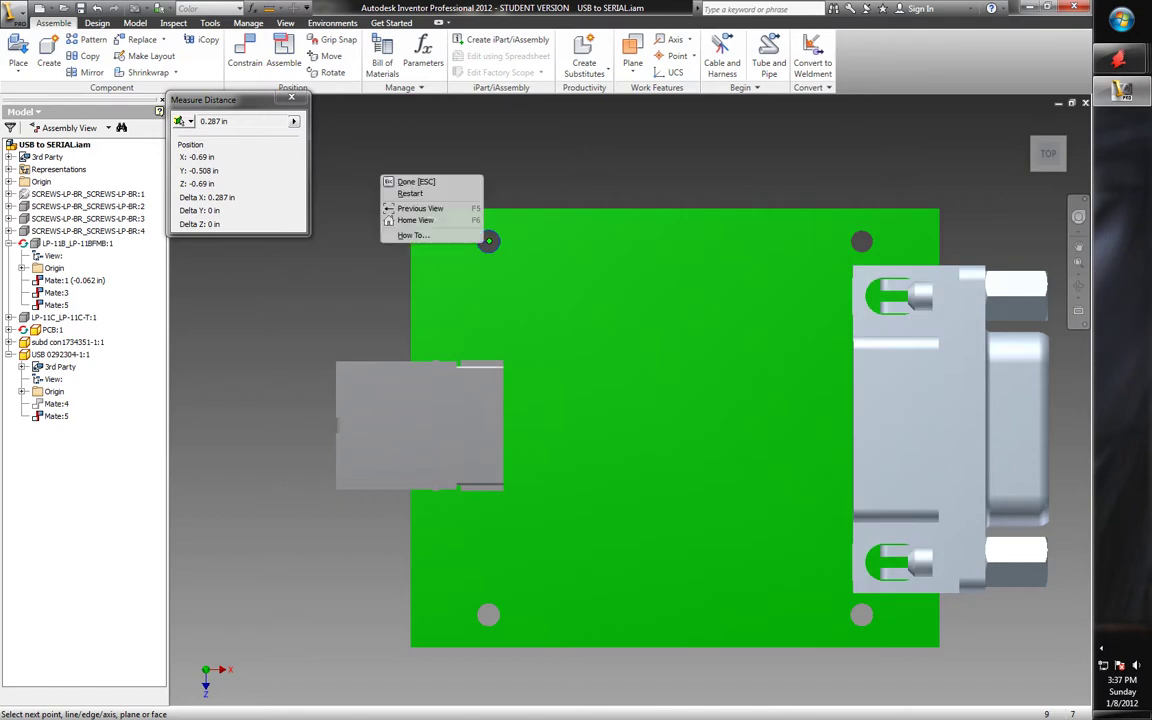
{"action": "key", "text": "Escape"}
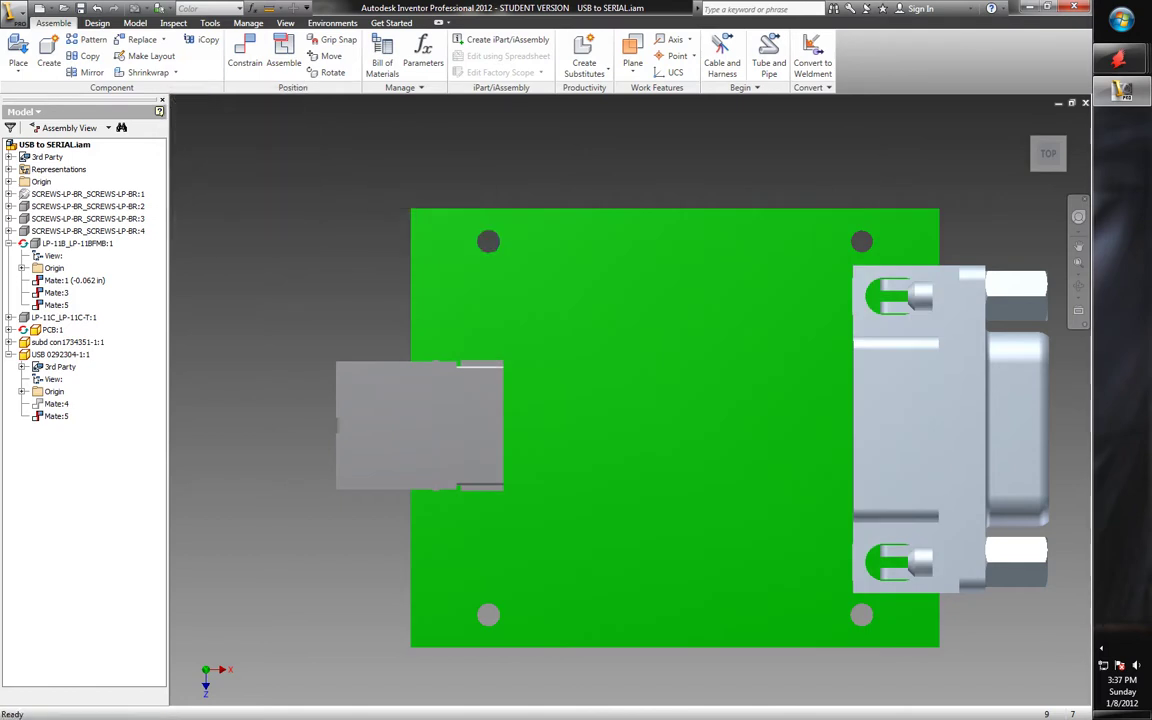
{"action": "left_click", "coordinate": [270, 8]}
{"action": "right_click", "coordinate": [364, 167]}
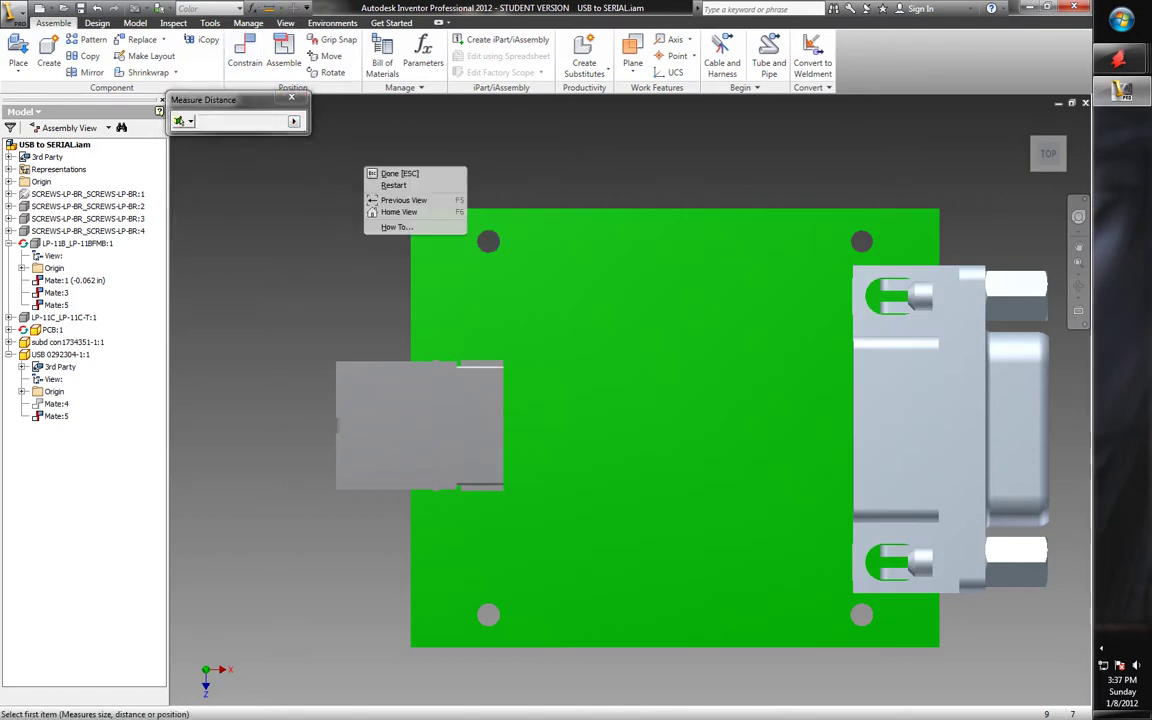
{"action": "left_click", "coordinate": [393, 185]}
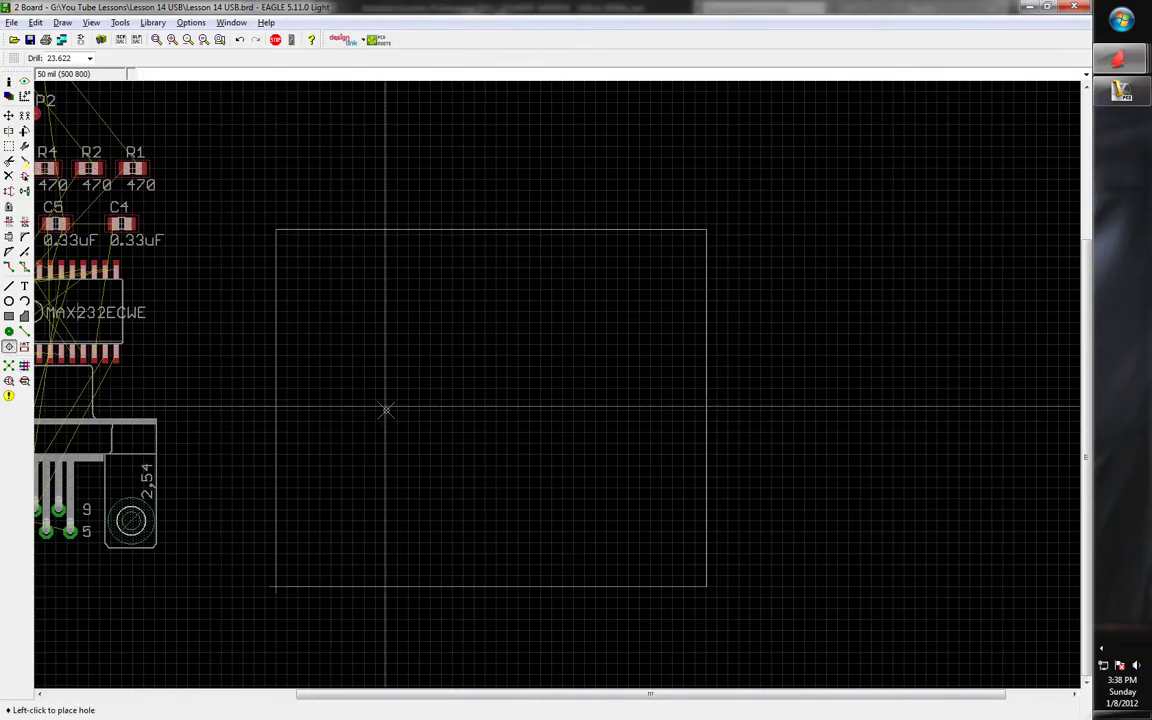
Place a hole with an 86 mil drill inside the EAGLE board outline, near its upper-left corner at about (250, 1350) mil
{"action": "left_click", "coordinate": [73, 58]}
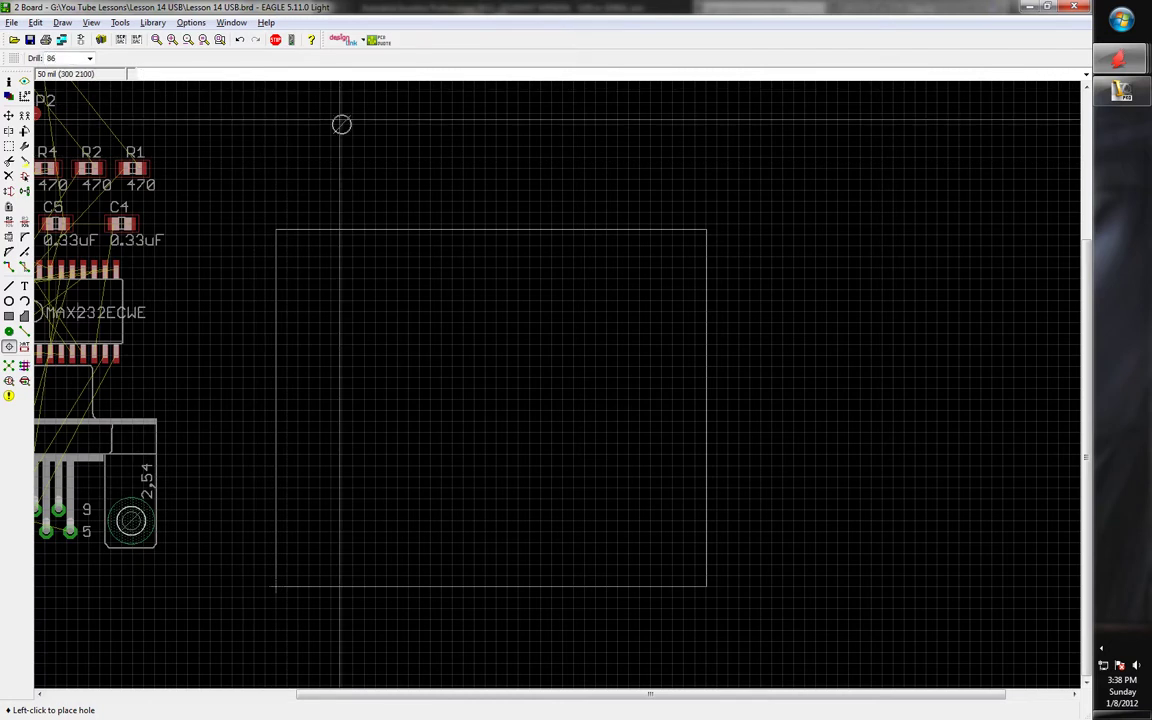
{"action": "left_click", "coordinate": [330, 289]}
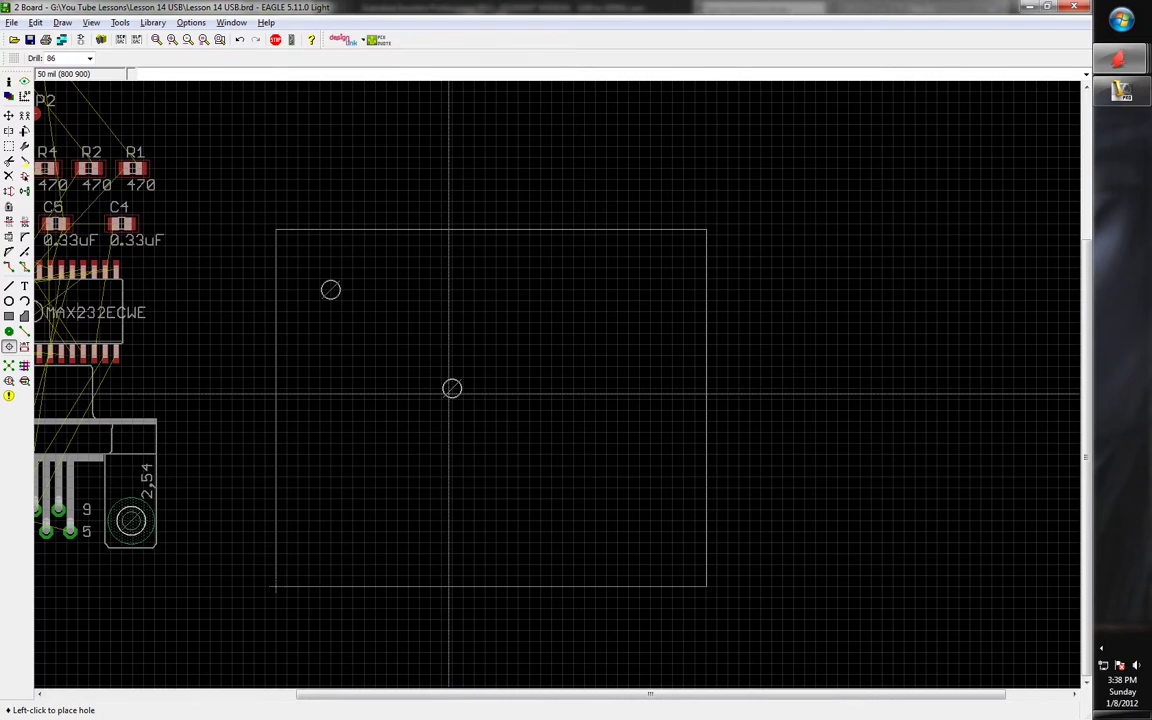
Measure the upper-left hole's distances to the PCB's left and lower edges in Inventor, and position the EAGLE hole at 287, 1501 mil
{"action": "left_click", "coordinate": [9, 81]}
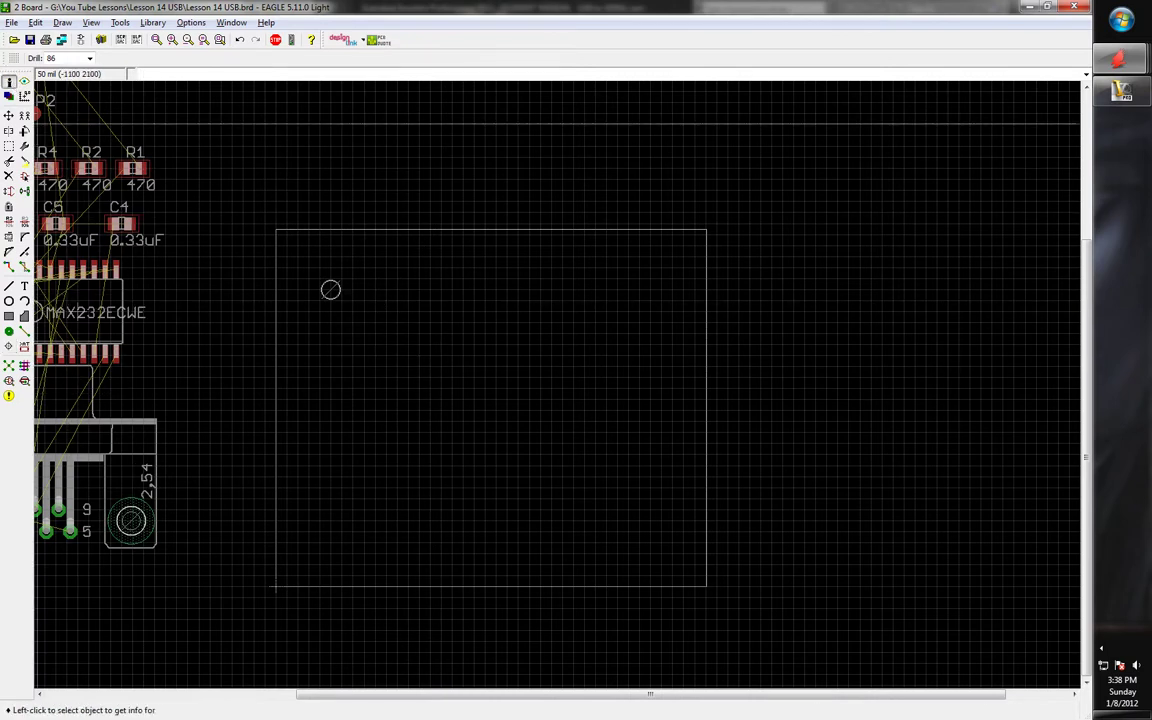
{"action": "left_click", "coordinate": [341, 293]}
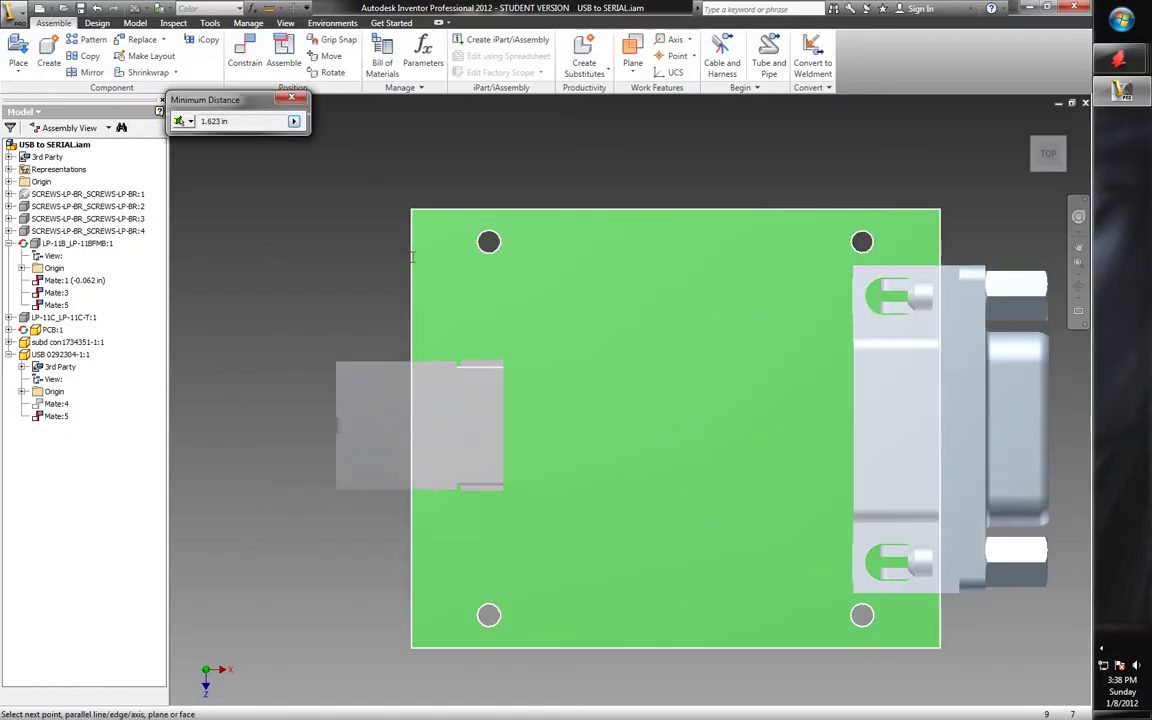
{"action": "left_click", "coordinate": [488, 241]}
{"action": "left_click", "coordinate": [488, 241]}
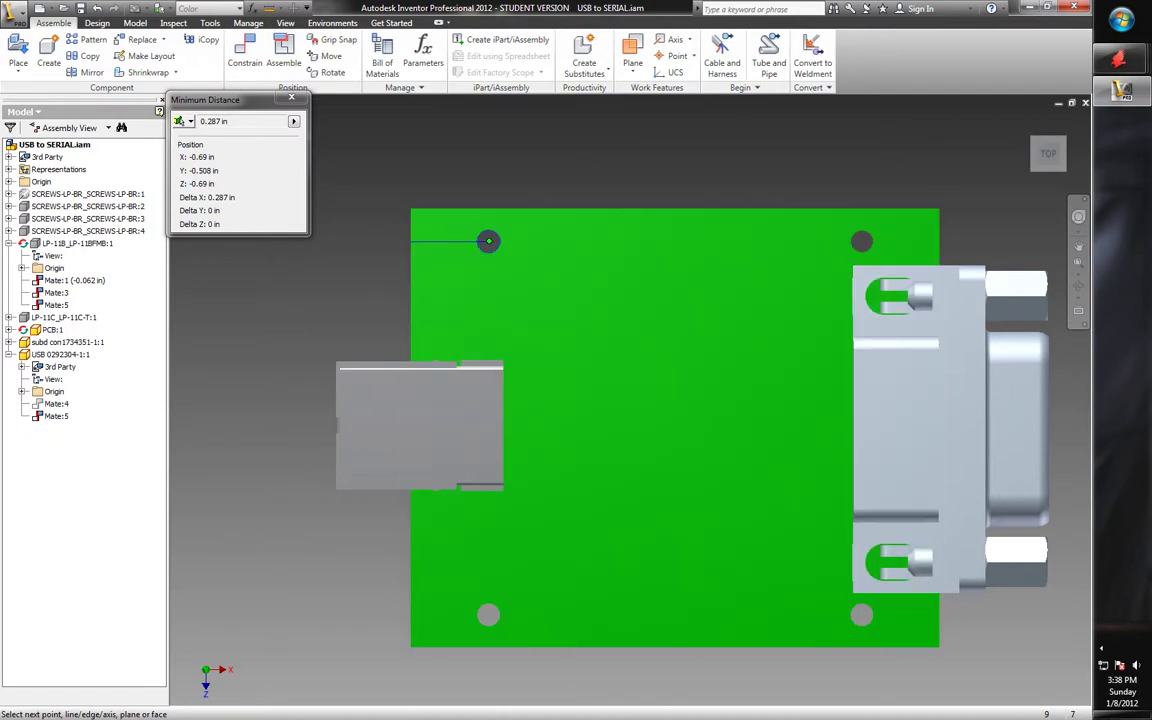
{"action": "left_click", "coordinate": [481, 647]}
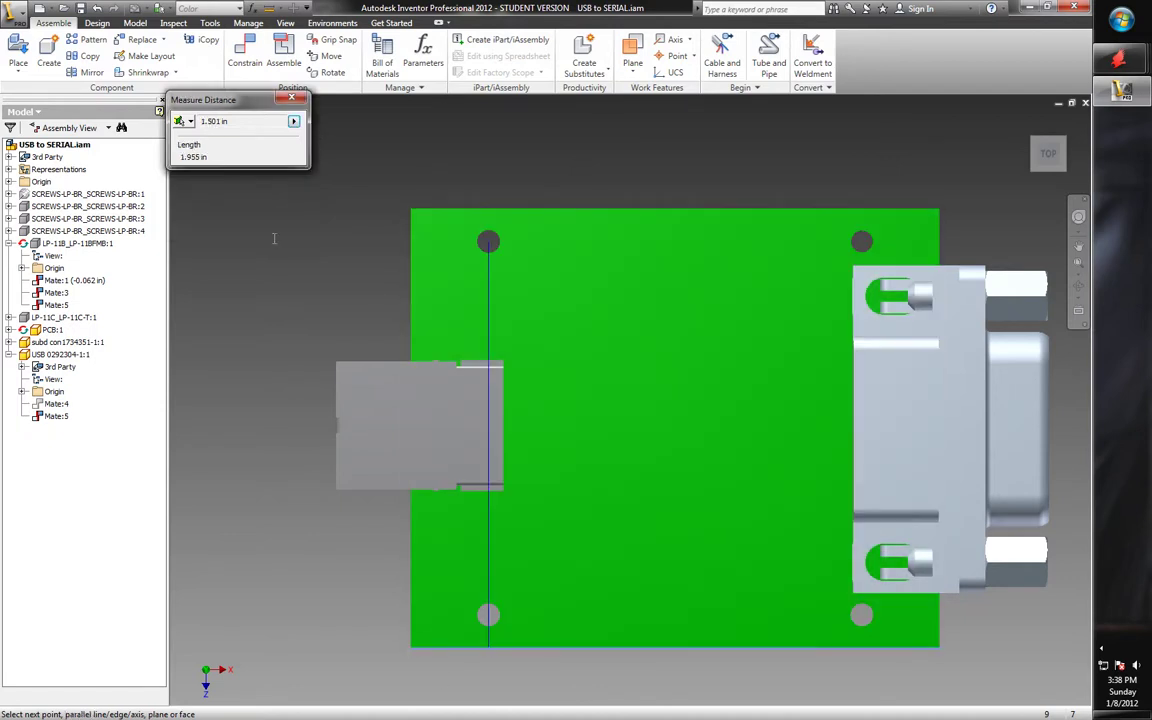
{"action": "key", "text": "alt+Tab"}
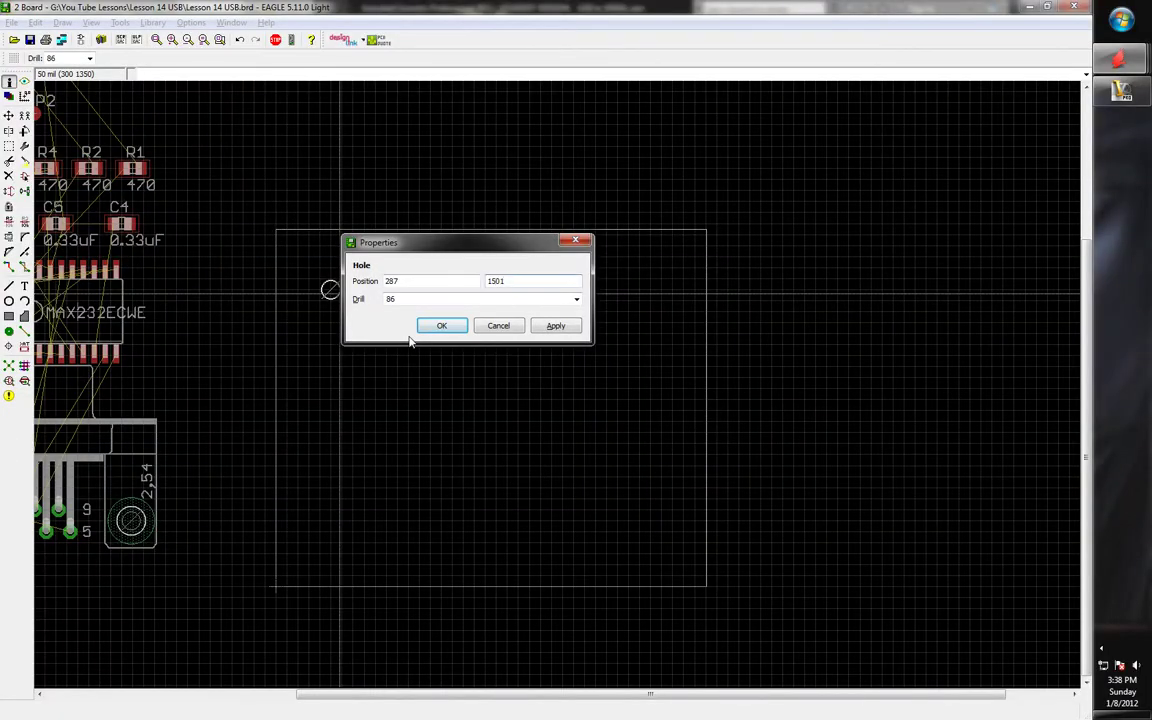
{"action": "key", "text": "Return"}
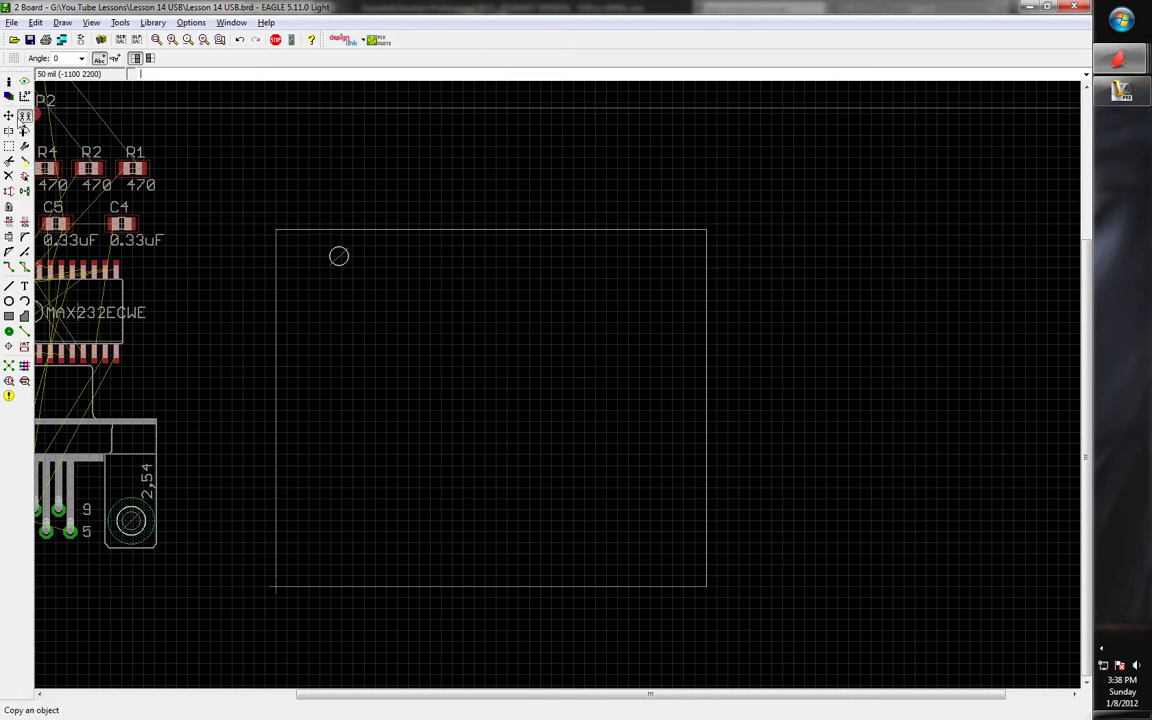
Copy the mounting hole to a spot about 200 mil to its right
{"action": "left_click", "coordinate": [24, 98]}
{"action": "left_click", "coordinate": [25, 116]}
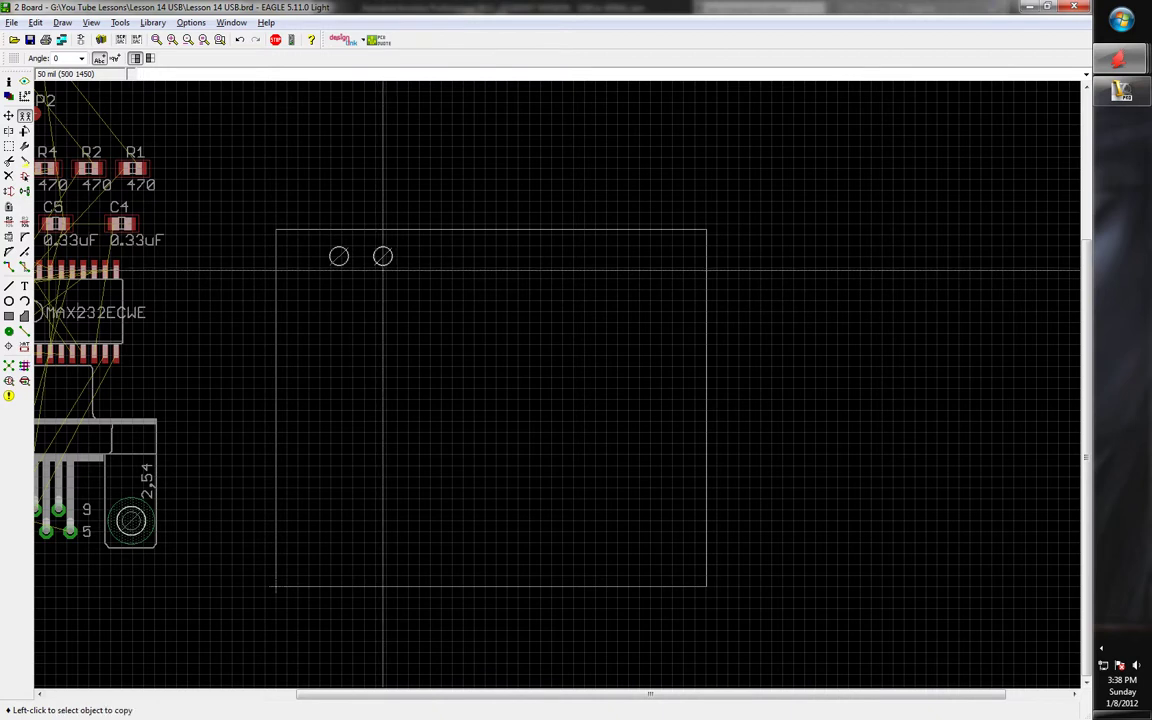
Measure the upper-right hole's distance from the PCB's left edge in Inventor, and set the copied EAGLE hole's X position to 1667 mil
{"action": "left_click", "coordinate": [383, 270]}
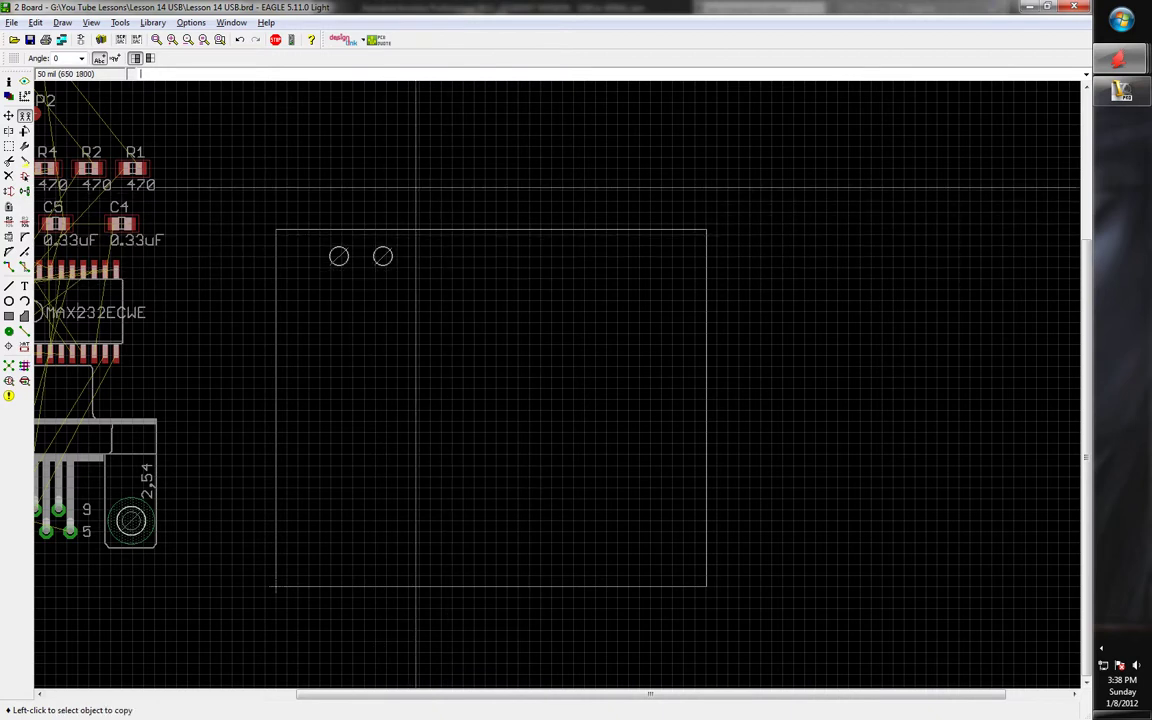
{"action": "left_click", "coordinate": [9, 81]}
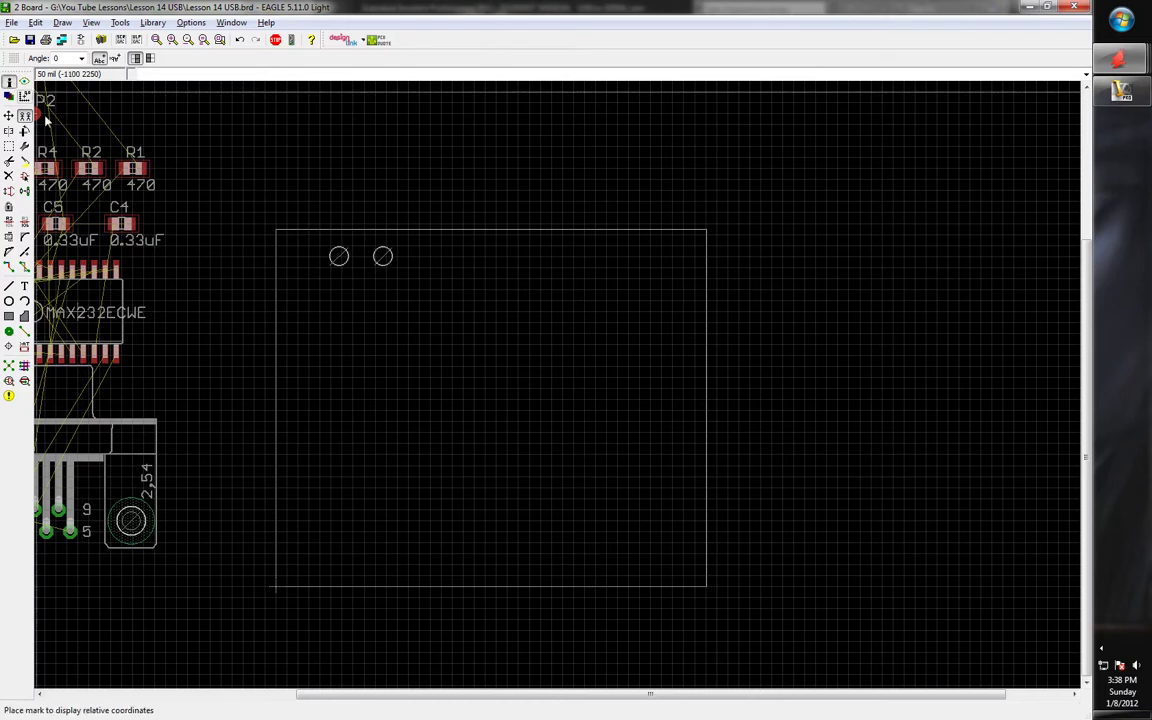
{"action": "left_click", "coordinate": [391, 265]}
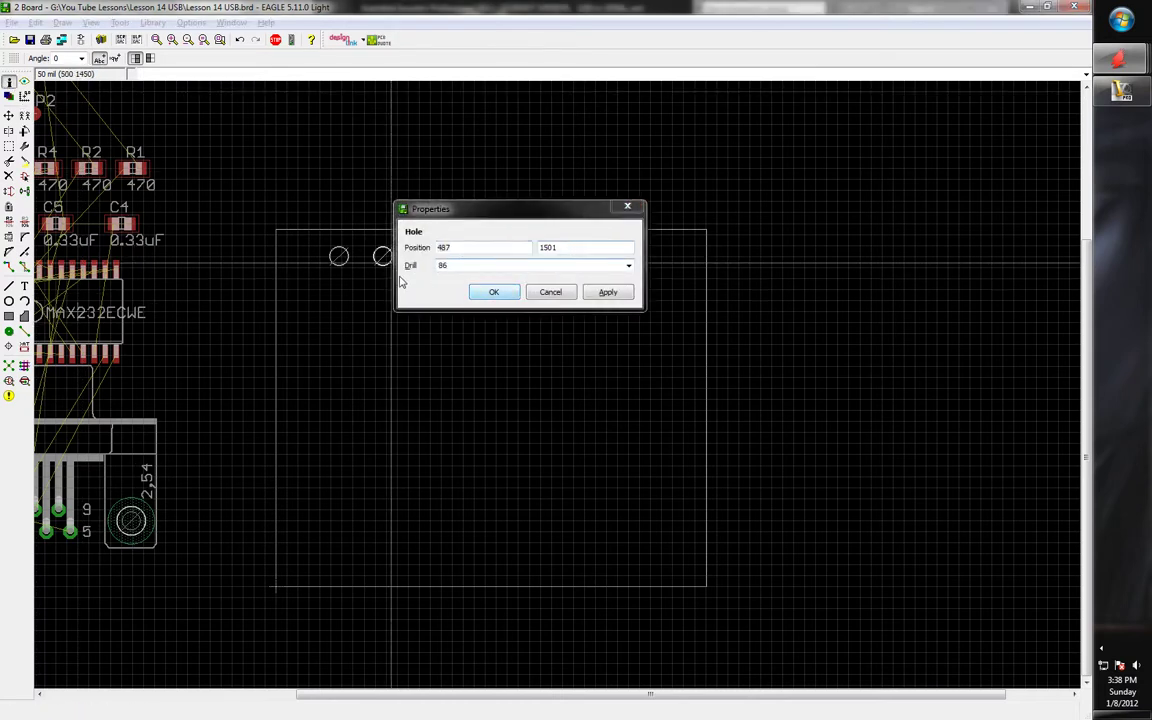
{"action": "key", "text": "alt+Tab"}
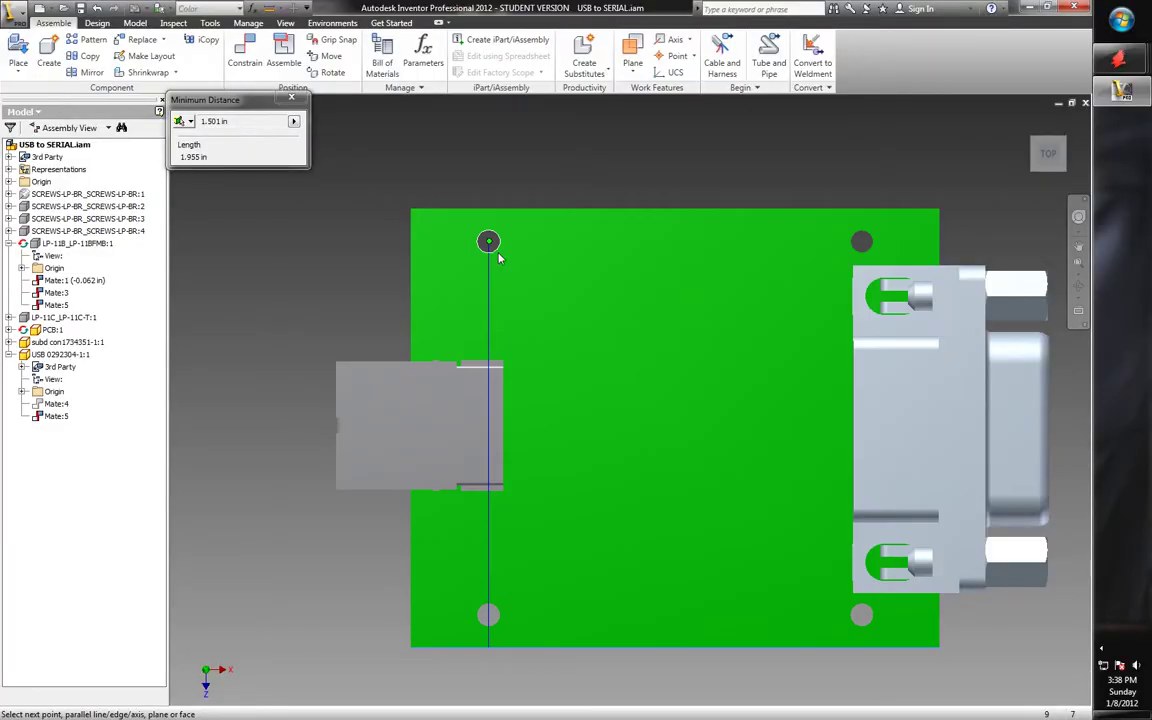
{"action": "left_click", "coordinate": [414, 266]}
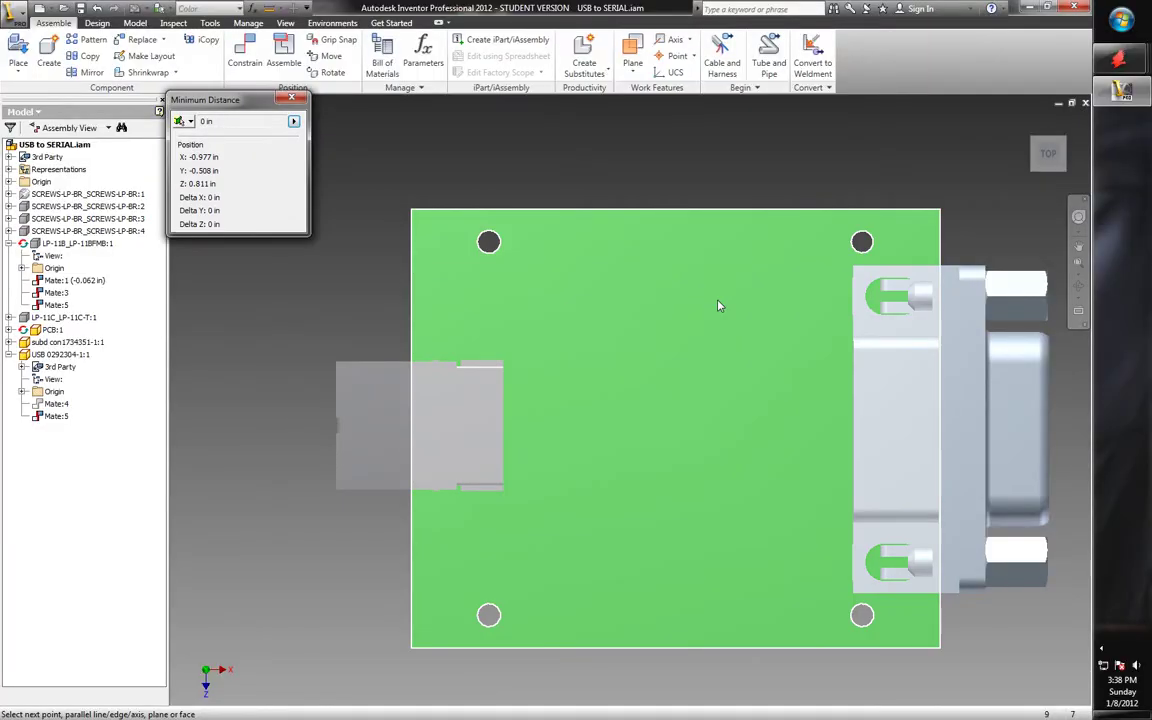
{"action": "right_click", "coordinate": [362, 172]}
{"action": "left_click", "coordinate": [386, 186]}
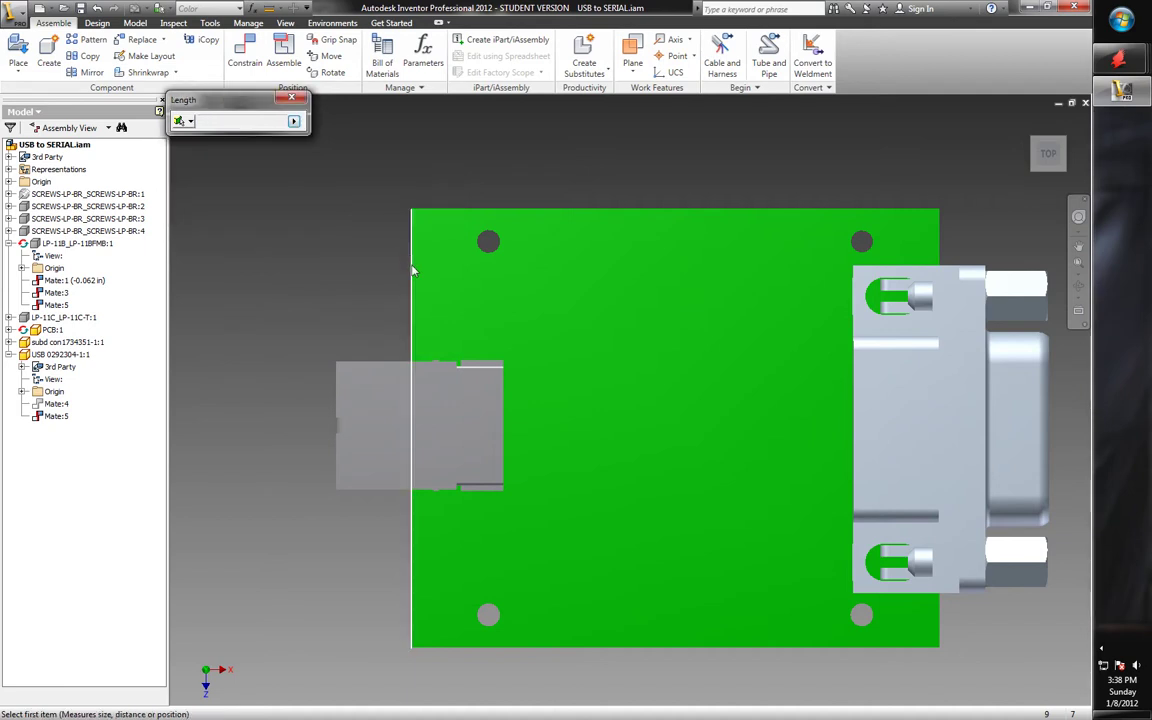
{"action": "left_click", "coordinate": [861, 241]}
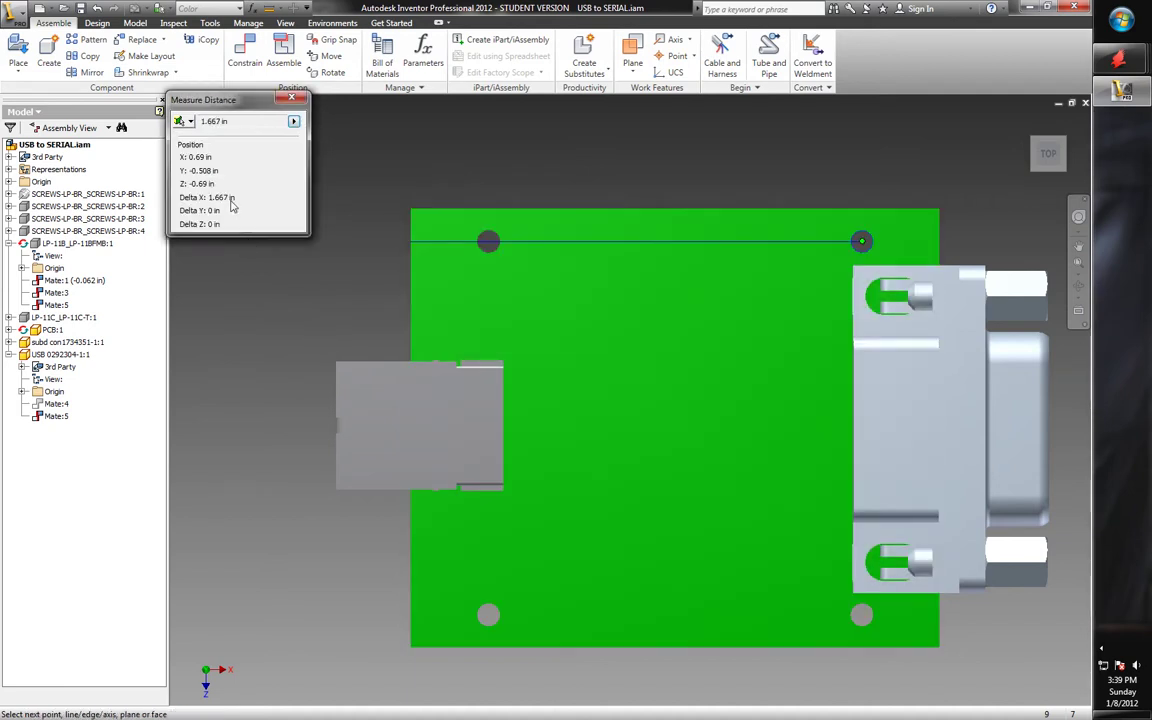
{"action": "key", "text": "alt+Tab"}
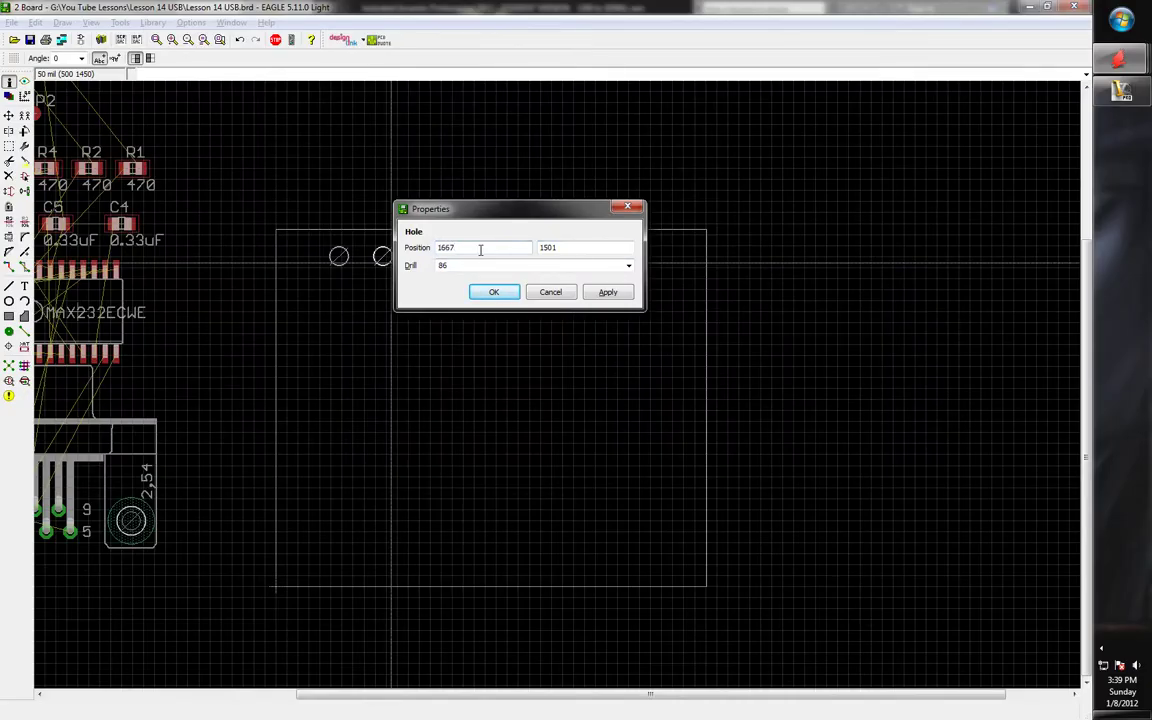
{"action": "key", "text": "Return"}
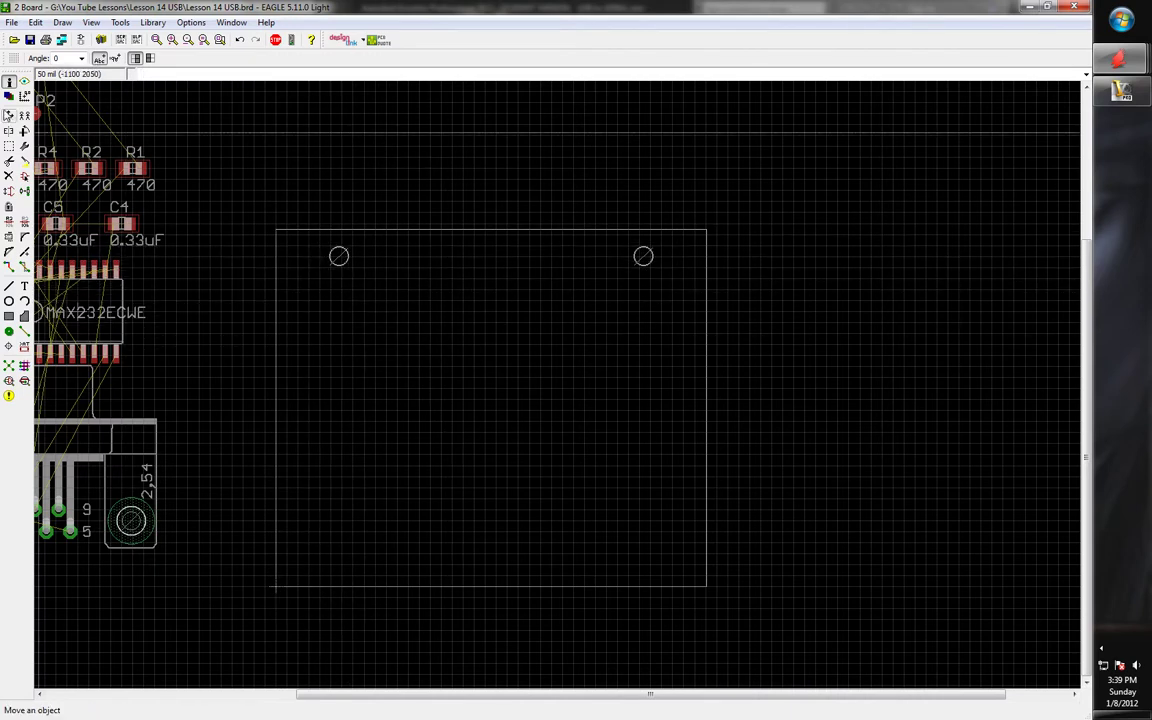
Copy each of the two upper mounting holes to a spot about 200 mil directly below it
{"action": "left_click", "coordinate": [25, 115]}
{"action": "left_click", "coordinate": [339, 256]}
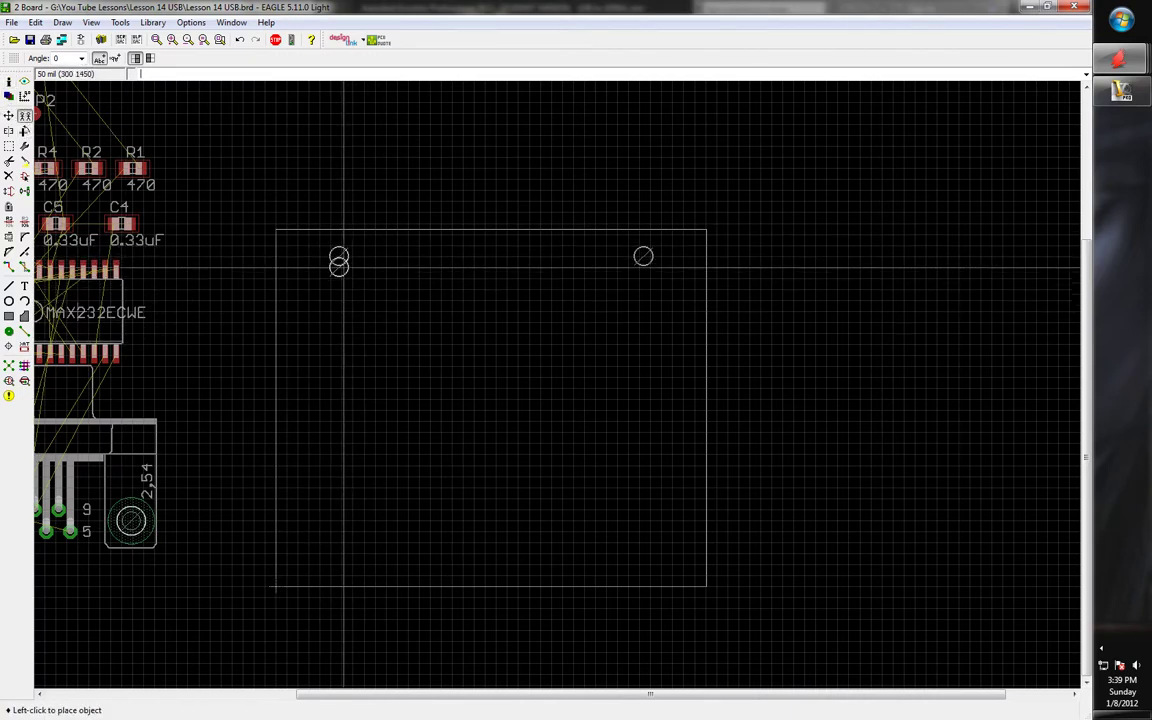
{"action": "left_click", "coordinate": [339, 300]}
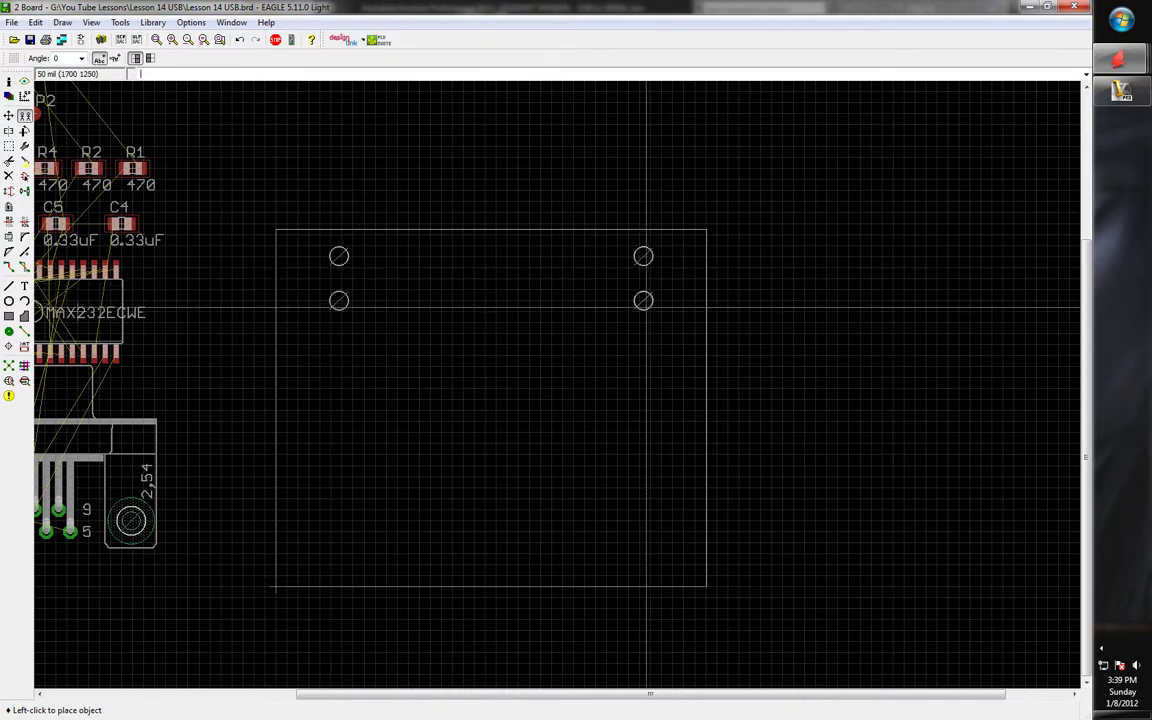
{"action": "left_click", "coordinate": [650, 312]}
Measure the lower-left hole's distance to the PCB's lower edge in Inventor, and set the left EAGLE copy's Y position to that distance
{"action": "left_click", "coordinate": [8, 115]}
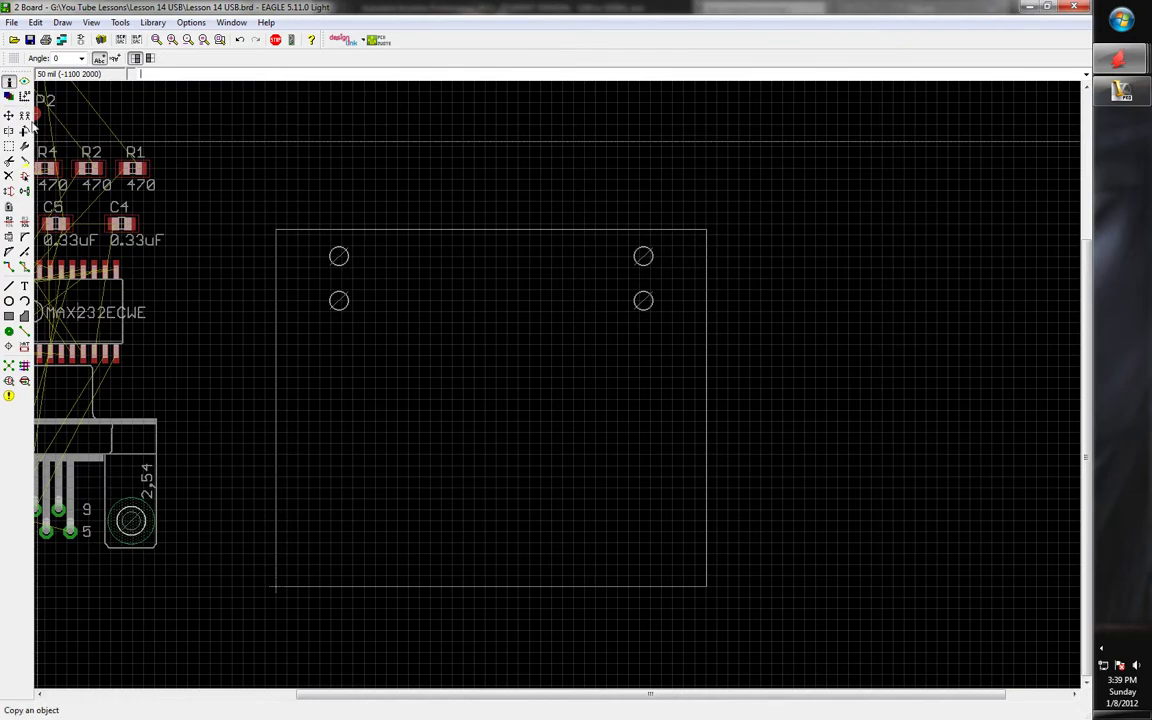
{"action": "left_click", "coordinate": [350, 300]}
{"action": "key", "text": "alt+Tab"}
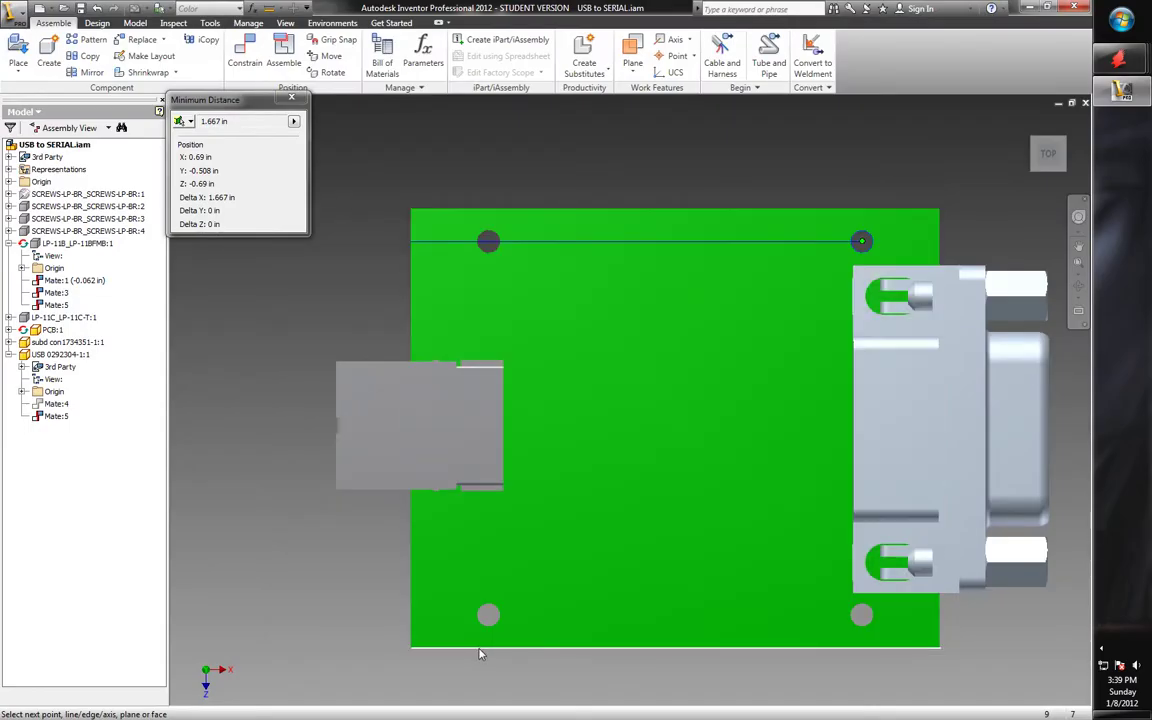
{"action": "right_click", "coordinate": [300, 584]}
{"action": "left_click", "coordinate": [320, 591]}
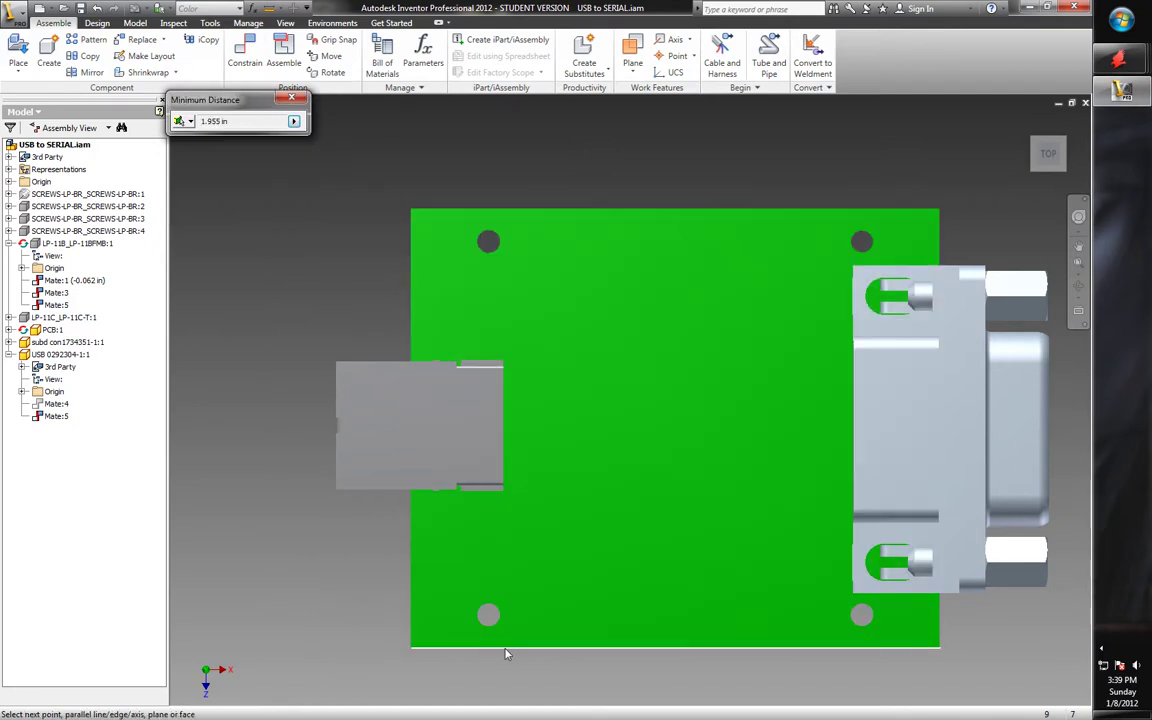
{"action": "left_click", "coordinate": [496, 627]}
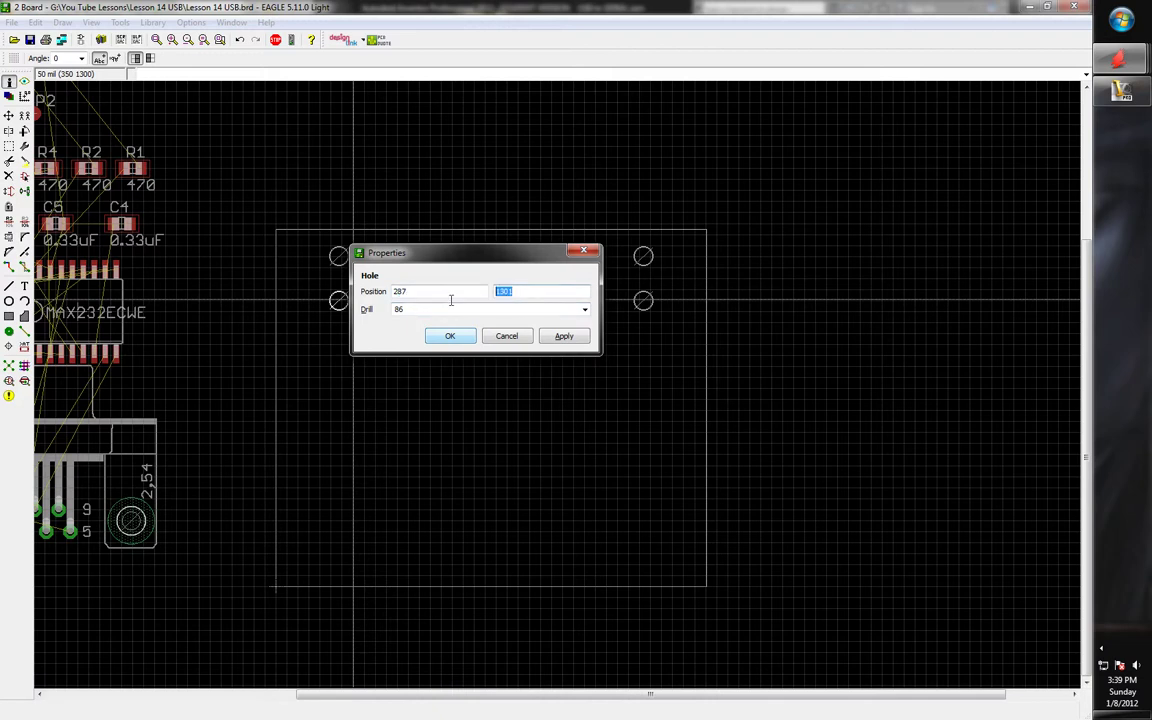
{"action": "key", "text": "Return"}
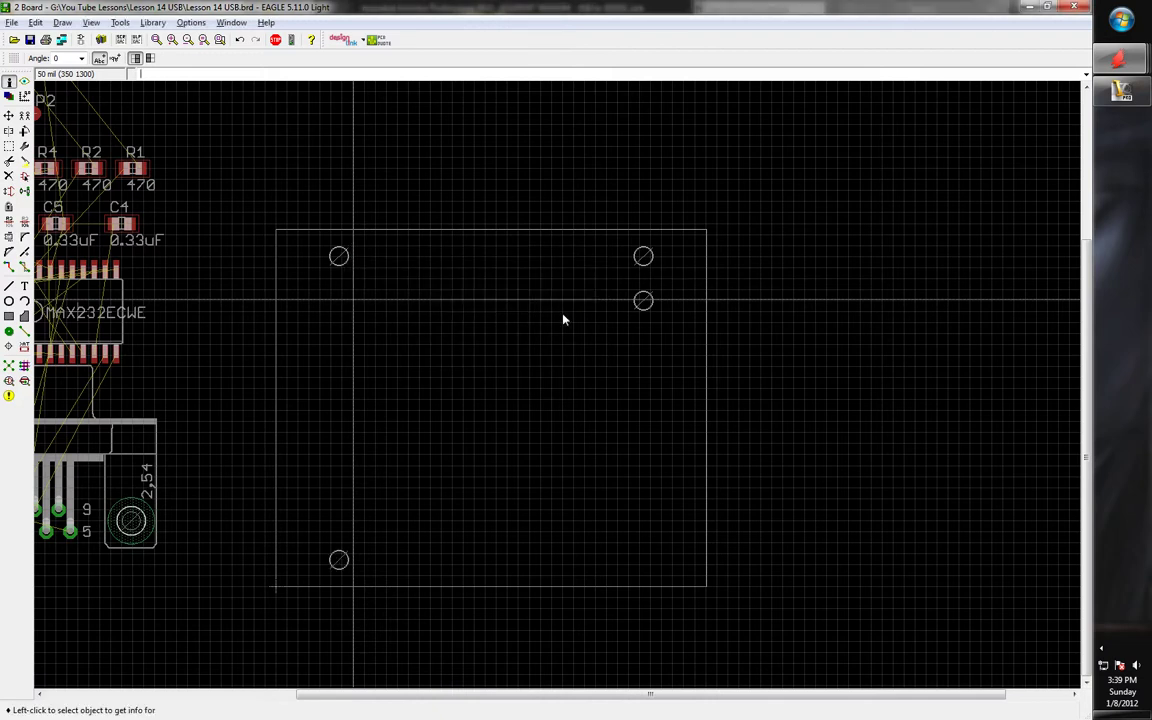
Set the remaining right-hand hole copy's Y position to 122 mil and save the board
{"action": "left_click", "coordinate": [641, 302]}
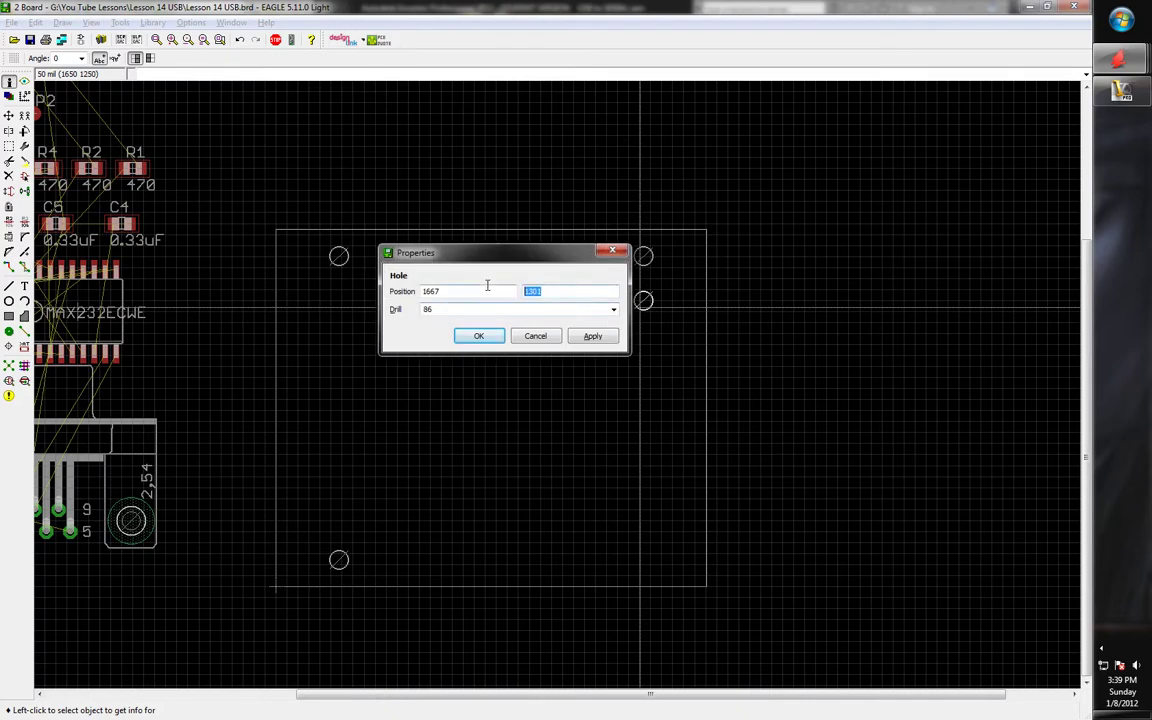
{"action": "type", "text": "122"}
{"action": "key", "text": "Return"}
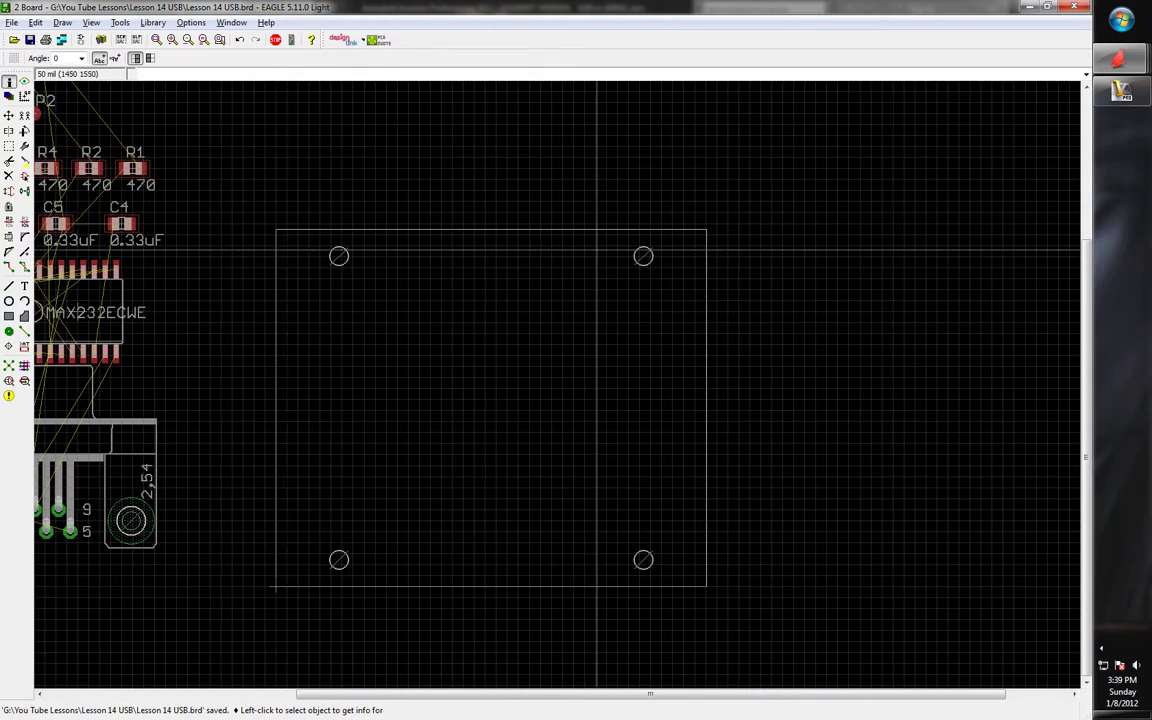
Examine the USB connector X3 and serial connector X2 footprints next to the board outline, including X3's pads, mounting holes and origin
{"action": "scroll", "coordinate": [595, 248], "scroll_direction": "down", "scroll_amount": 2}
{"action": "scroll", "coordinate": [178, 263], "scroll_direction": "up", "scroll_amount": 2}
{"action": "scroll", "coordinate": [665, 330], "scroll_direction": "down", "scroll_amount": 2}
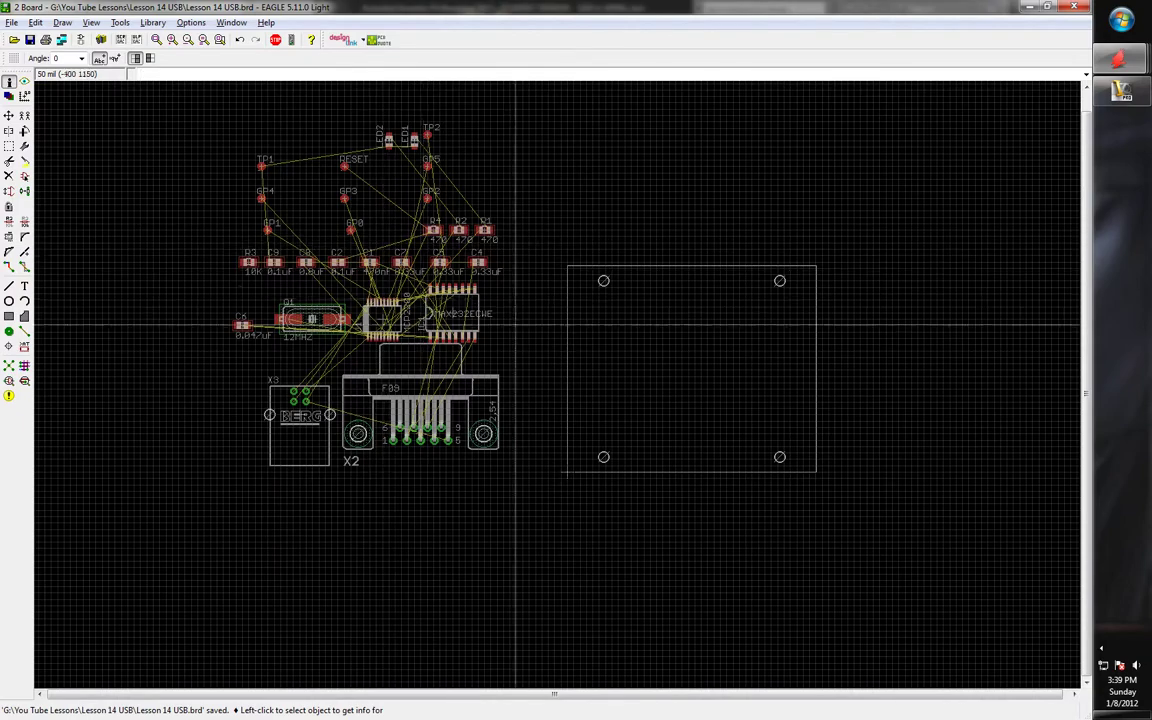
{"action": "scroll", "coordinate": [519, 324], "scroll_direction": "up", "scroll_amount": 2}
{"action": "scroll", "coordinate": [346, 396], "scroll_direction": "down", "scroll_amount": 2}
{"action": "scroll", "coordinate": [455, 480], "scroll_direction": "up", "scroll_amount": 2}
{"action": "scroll", "coordinate": [375, 386], "scroll_direction": "down", "scroll_amount": 2}
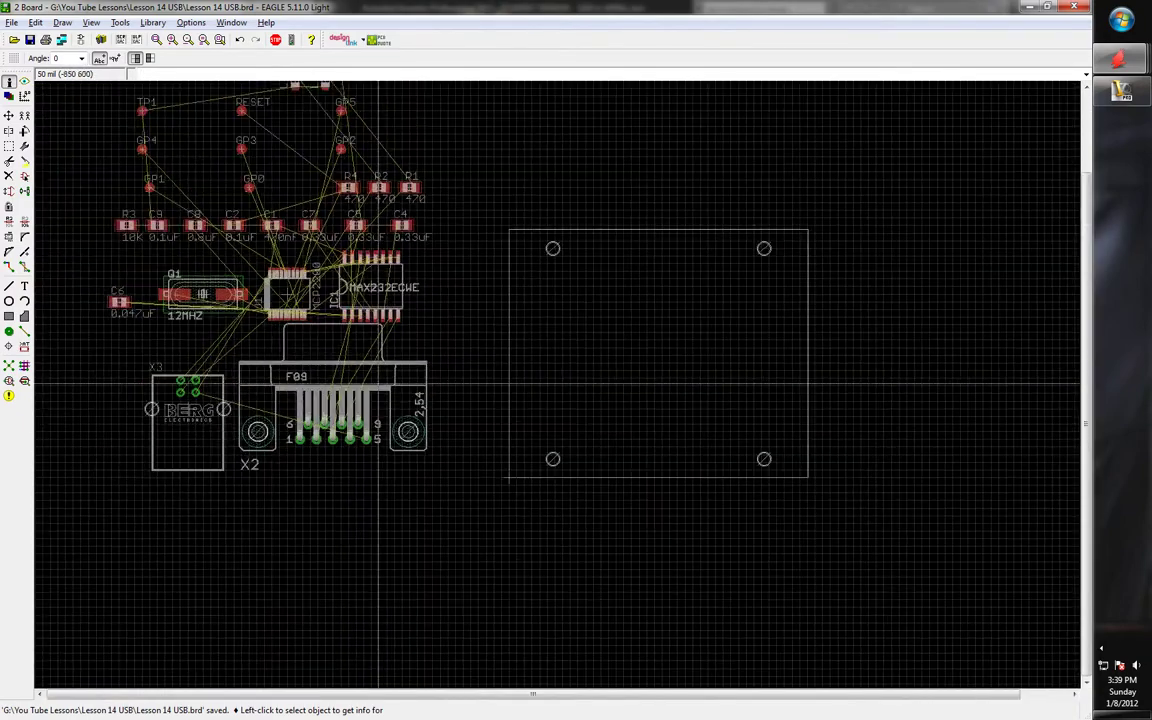
{"action": "scroll", "coordinate": [412, 332], "scroll_direction": "up", "scroll_amount": 2}
{"action": "scroll", "coordinate": [160, 381], "scroll_direction": "up", "scroll_amount": 2}
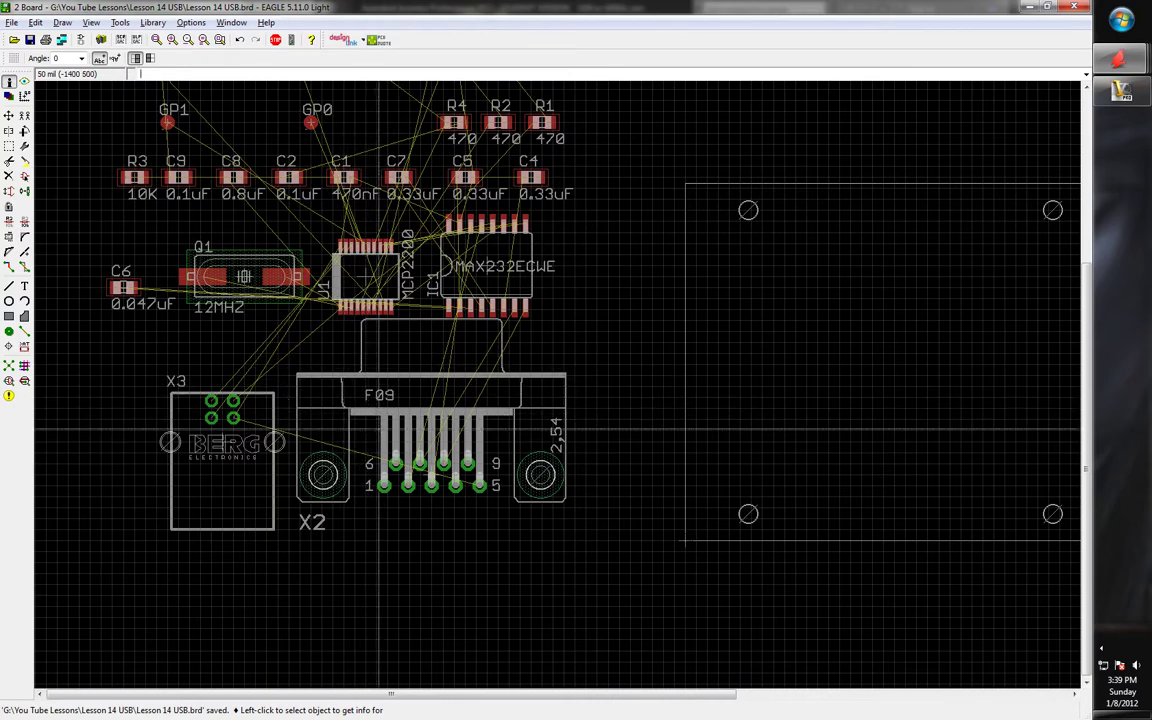
{"action": "scroll", "coordinate": [217, 468], "scroll_direction": "up", "scroll_amount": 5}
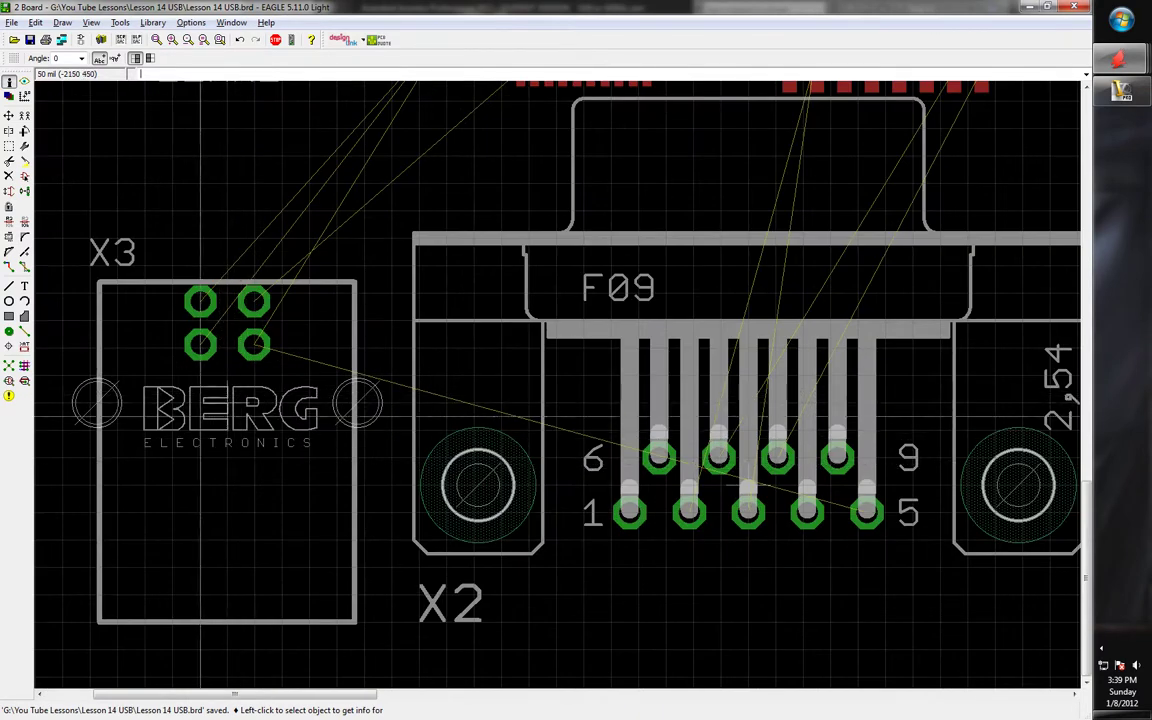
{"action": "scroll", "coordinate": [372, 420], "scroll_direction": "down", "scroll_amount": 3}
{"action": "scroll", "coordinate": [282, 420], "scroll_direction": "up", "scroll_amount": 8}
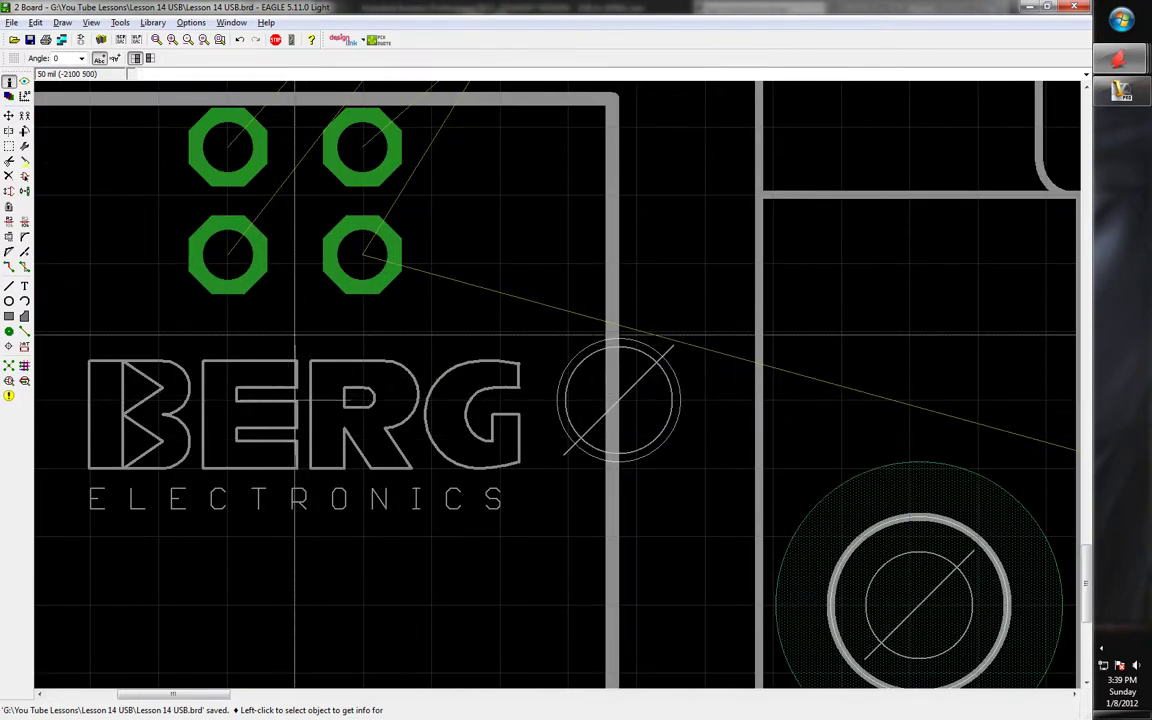
{"action": "scroll", "coordinate": [352, 402], "scroll_direction": "down", "scroll_amount": 4}
{"action": "scroll", "coordinate": [332, 388], "scroll_direction": "up", "scroll_amount": 2}
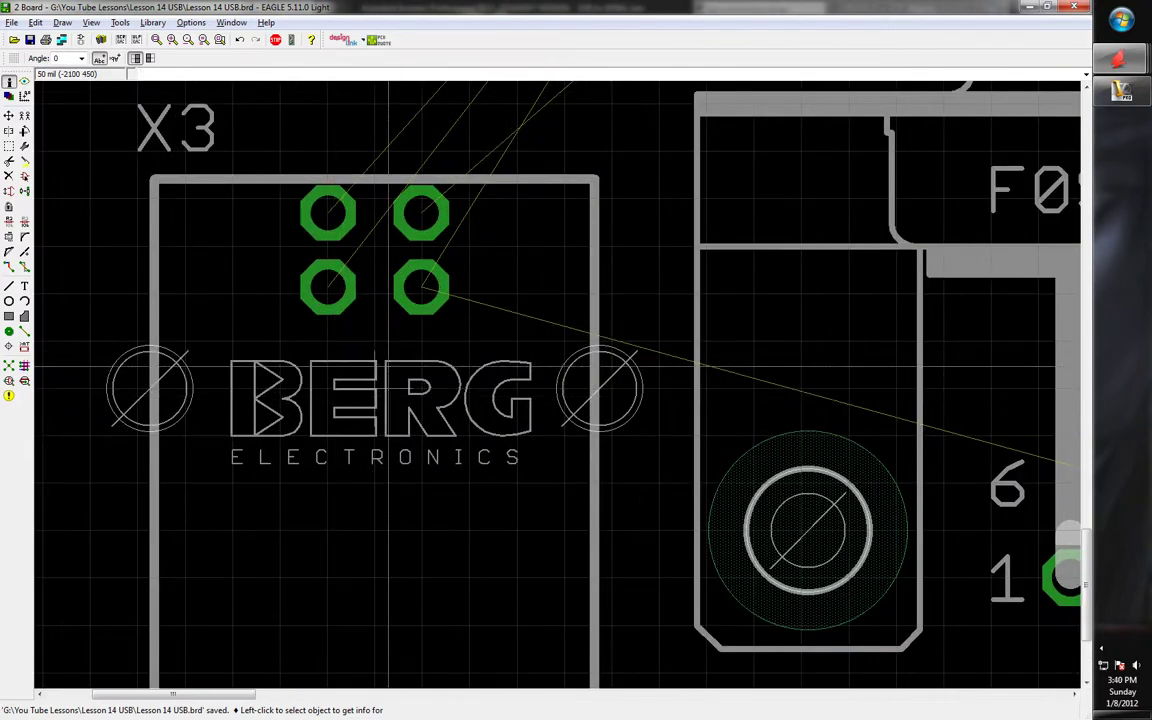
{"action": "scroll", "coordinate": [400, 386], "scroll_direction": "down", "scroll_amount": 2}
Try picking up and moving the USB connector X3 several times on the 50 mil grid, returning it to its original place
{"action": "left_click", "coordinate": [8, 115]}
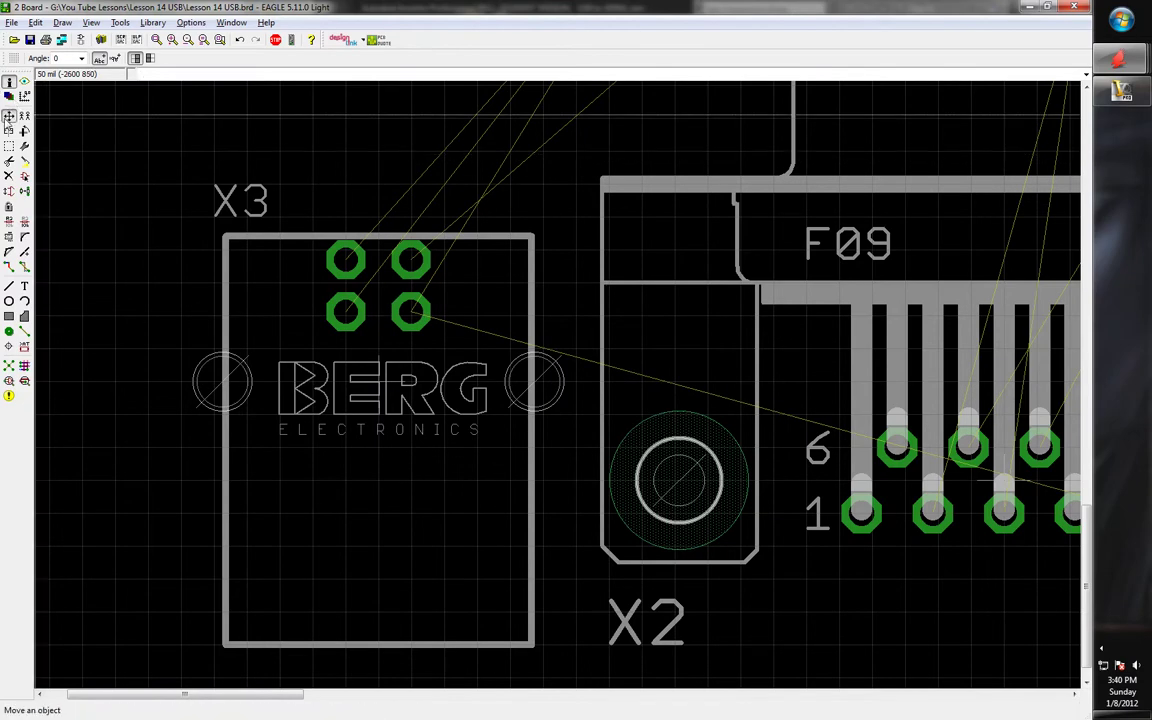
{"action": "left_click", "coordinate": [418, 415]}
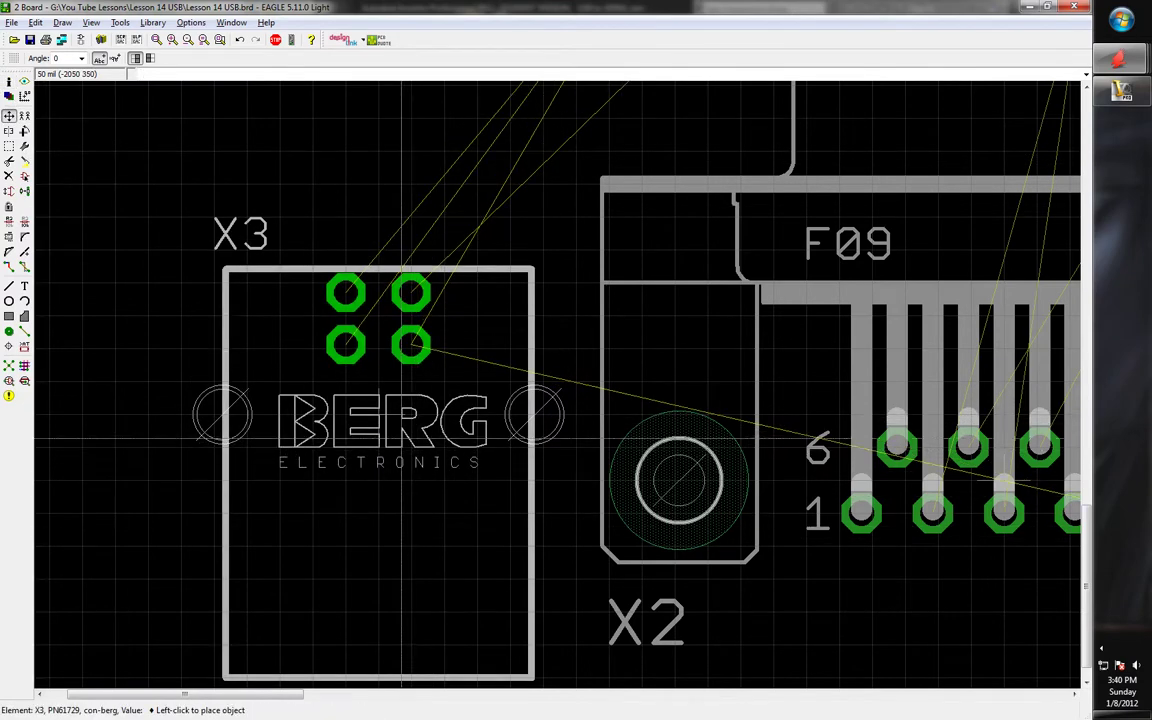
{"action": "key", "text": "Escape"}
{"action": "left_click", "coordinate": [372, 407]}
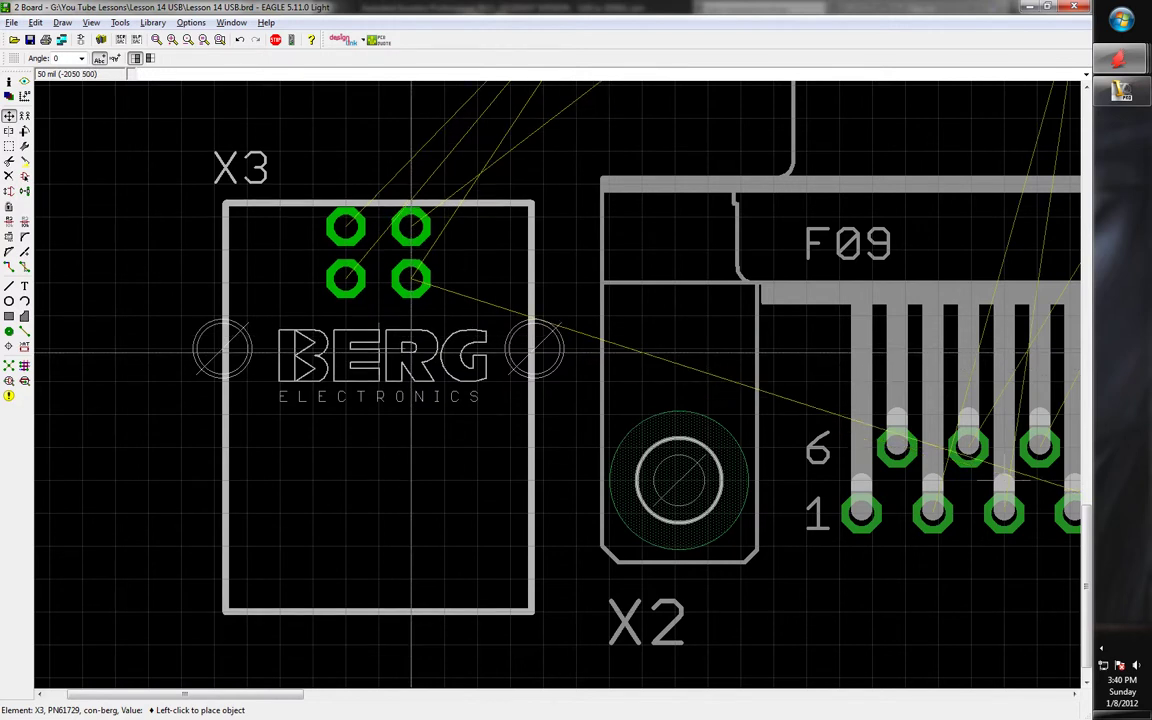
{"action": "left_click", "coordinate": [410, 370]}
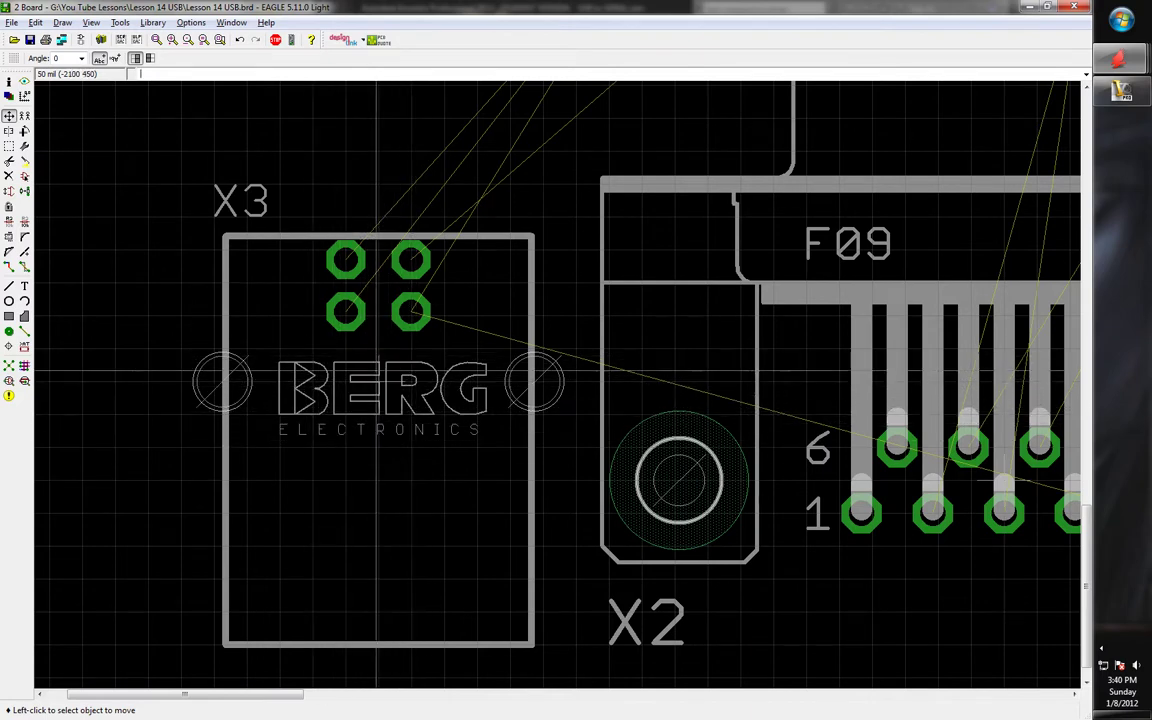
{"action": "left_click", "coordinate": [376, 370]}
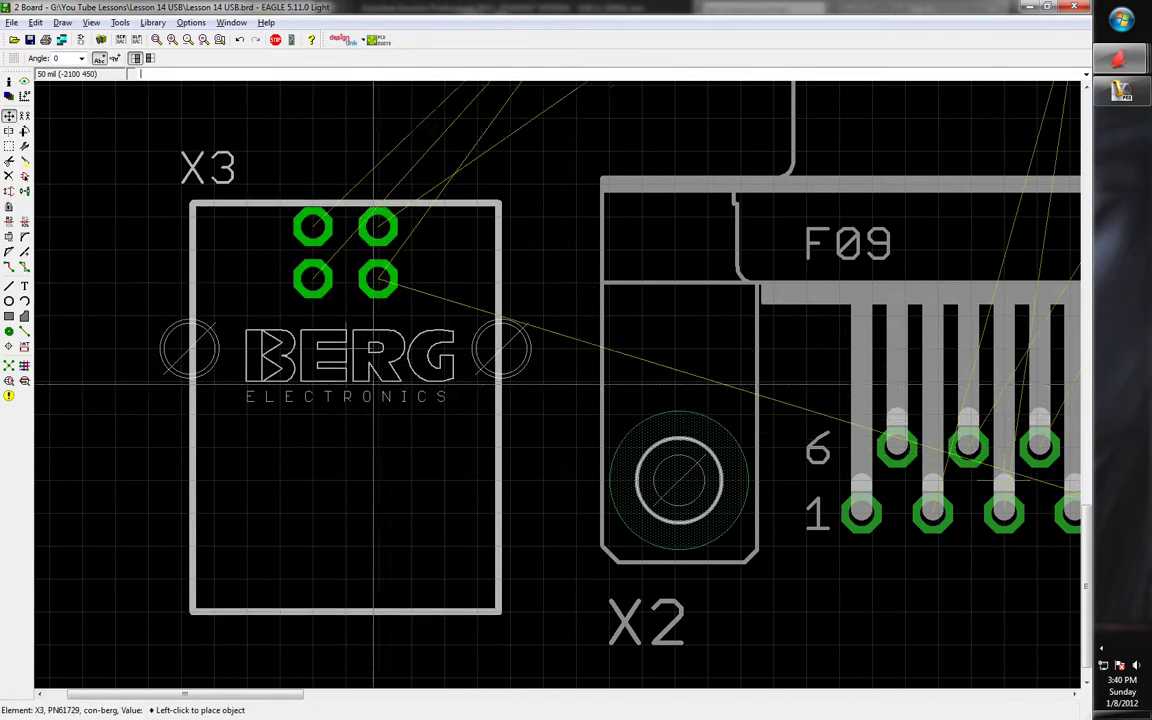
{"action": "left_click", "coordinate": [408, 417]}
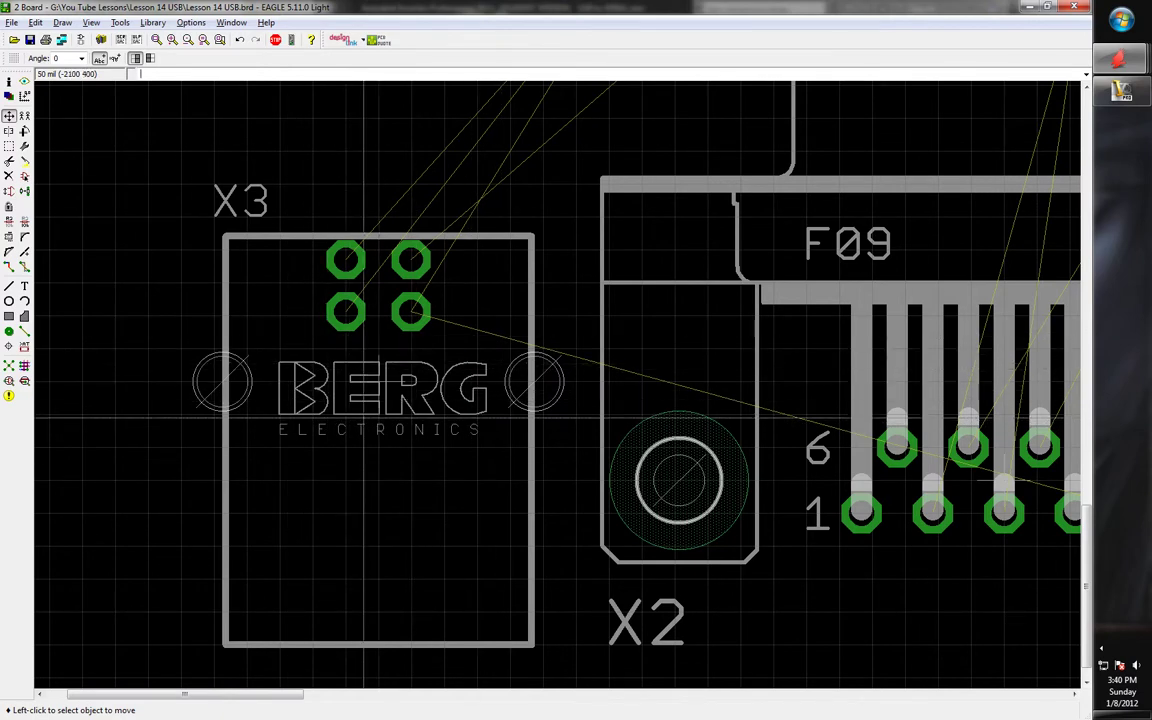
{"action": "left_click", "coordinate": [376, 386]}
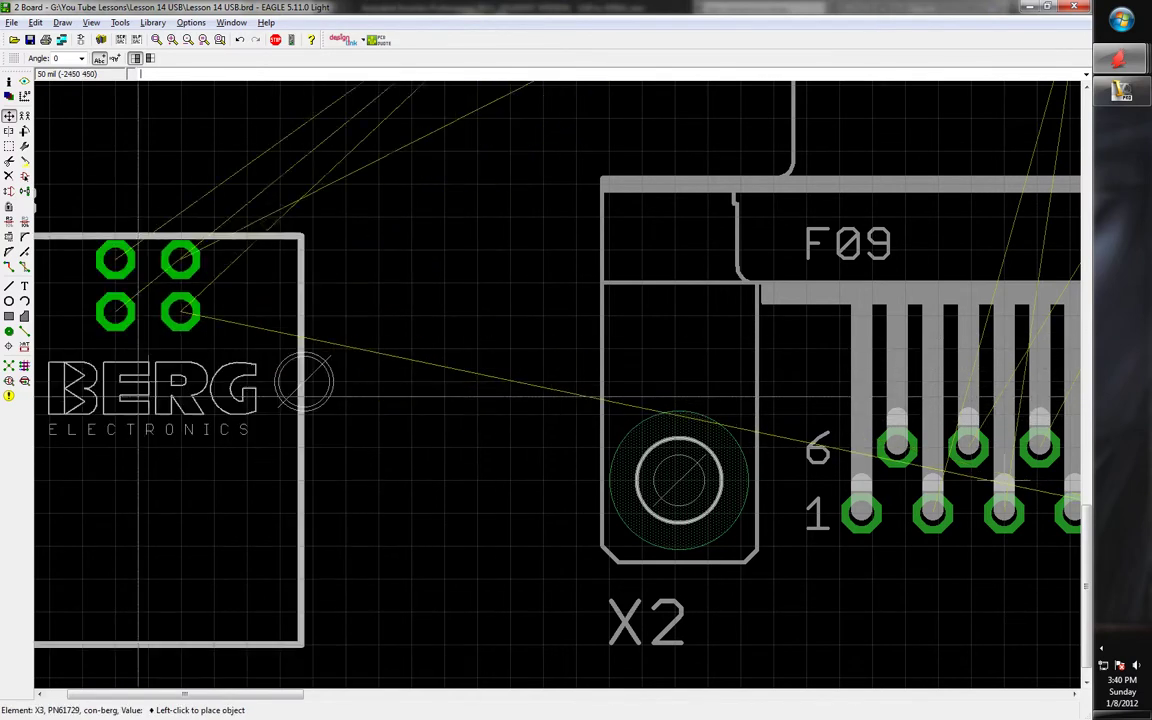
{"action": "left_click", "coordinate": [381, 368]}
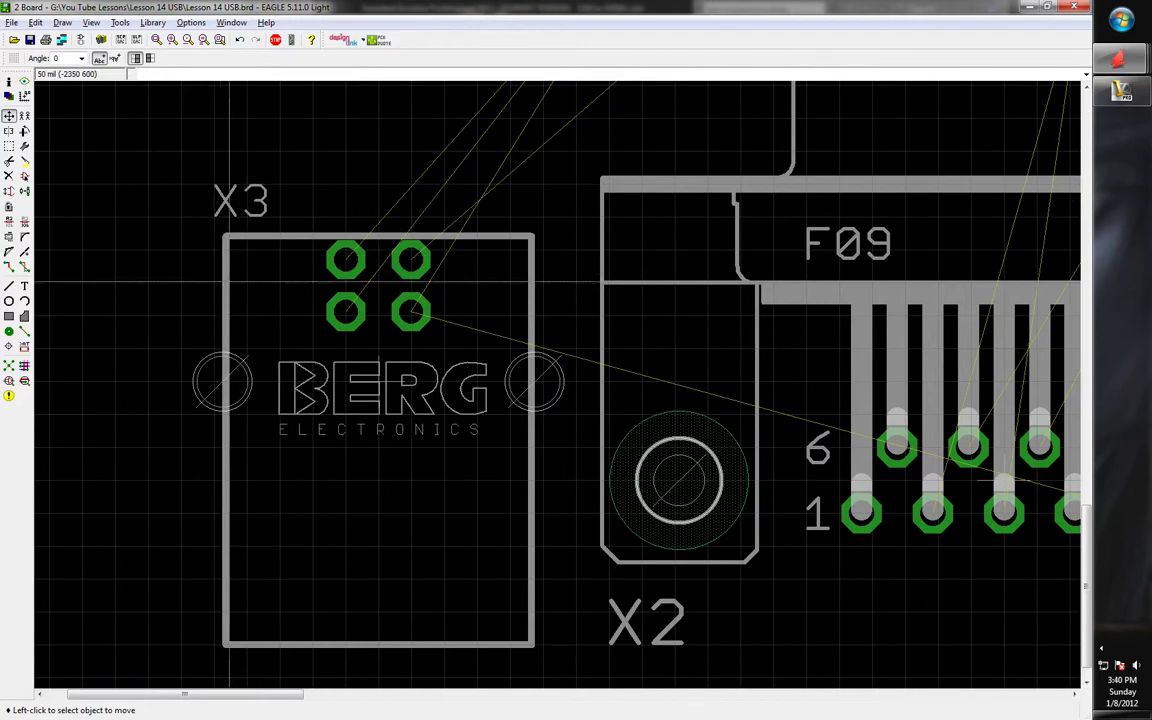
{"action": "left_click", "coordinate": [379, 385]}
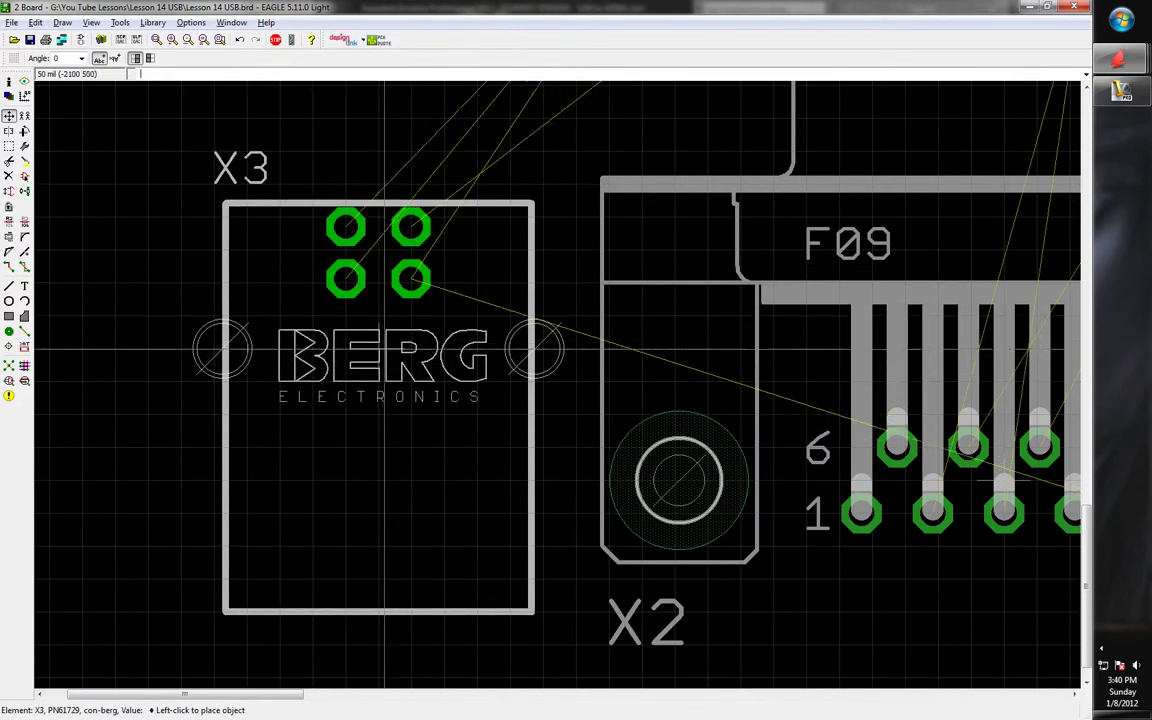
{"action": "left_click", "coordinate": [382, 383]}
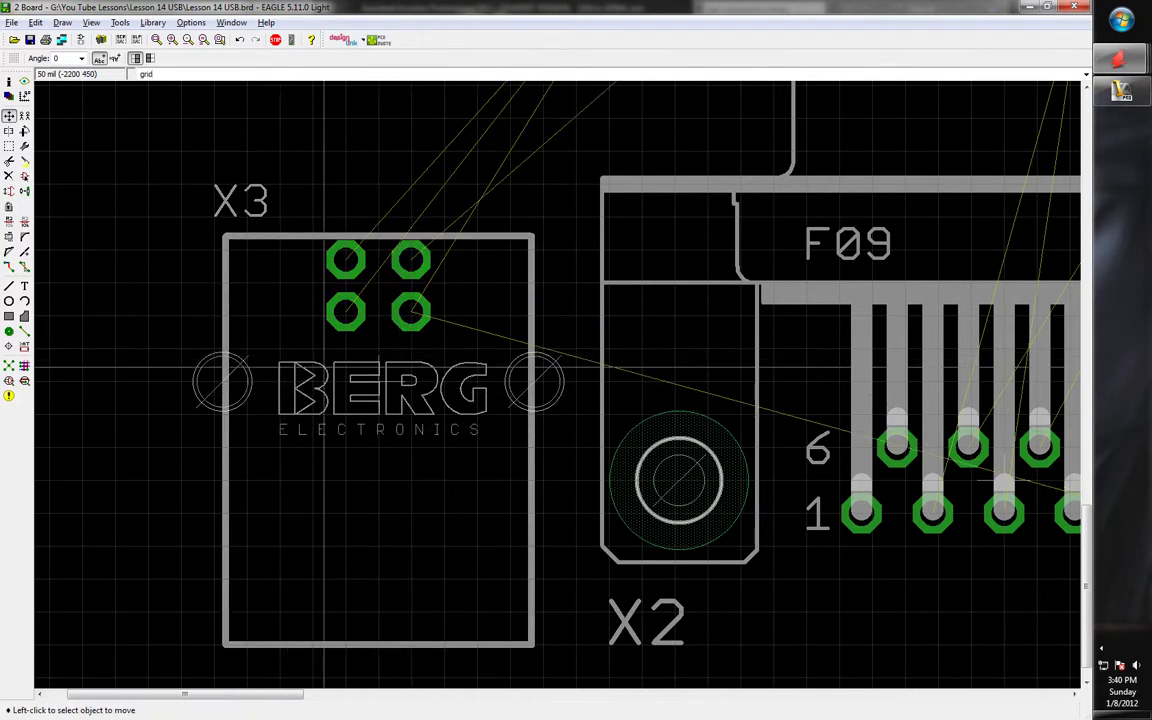
Set the board's grid spacing to 100 mil
{"action": "key", "text": "Return"}
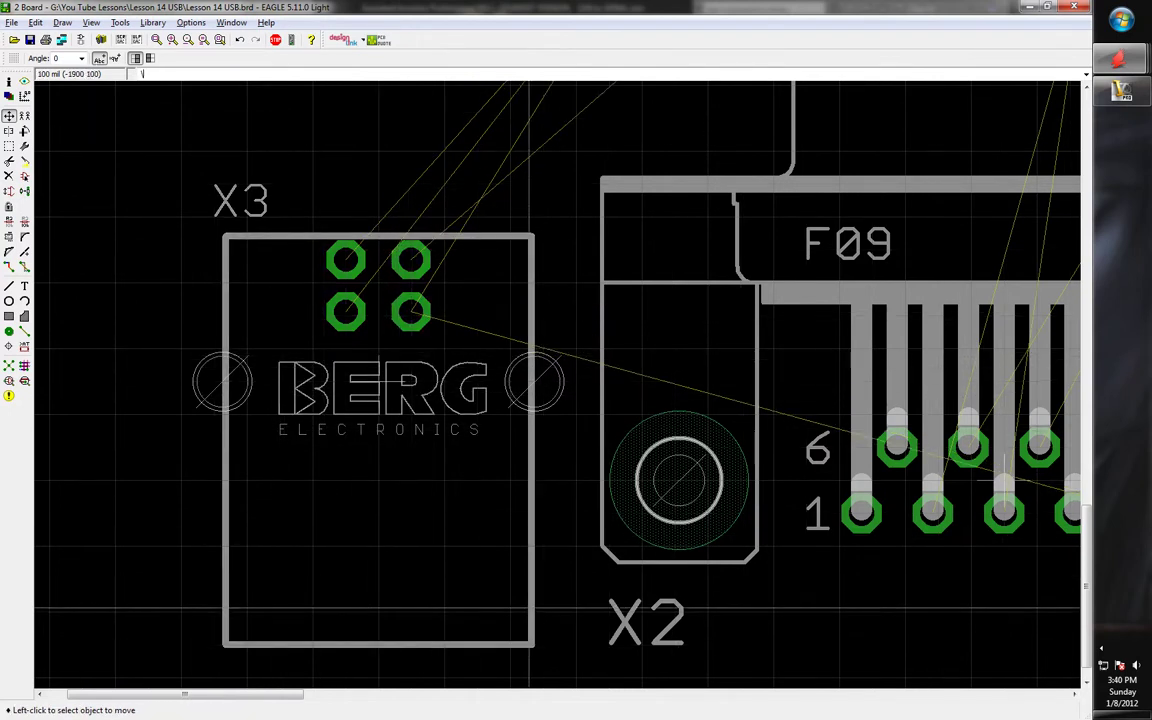
Try picking up and moving the USB connector X3 up and down on the 100 mil grid, returning it to its place
{"action": "left_click", "coordinate": [323, 368]}
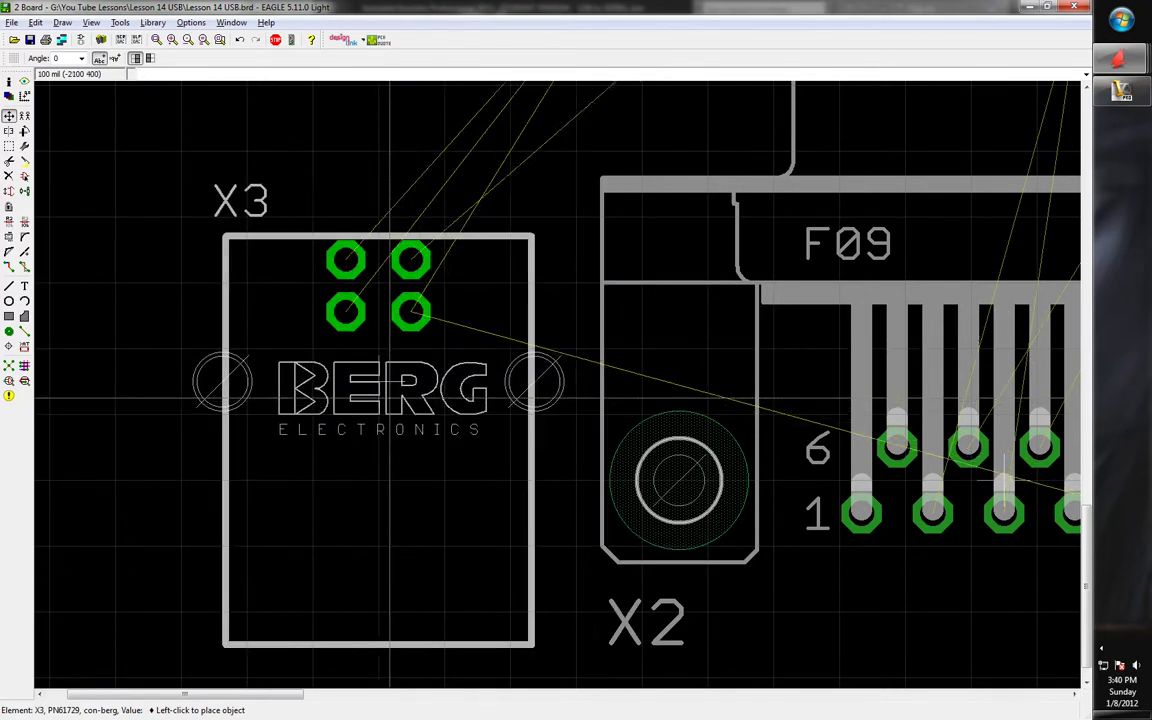
{"action": "left_click", "coordinate": [346, 383]}
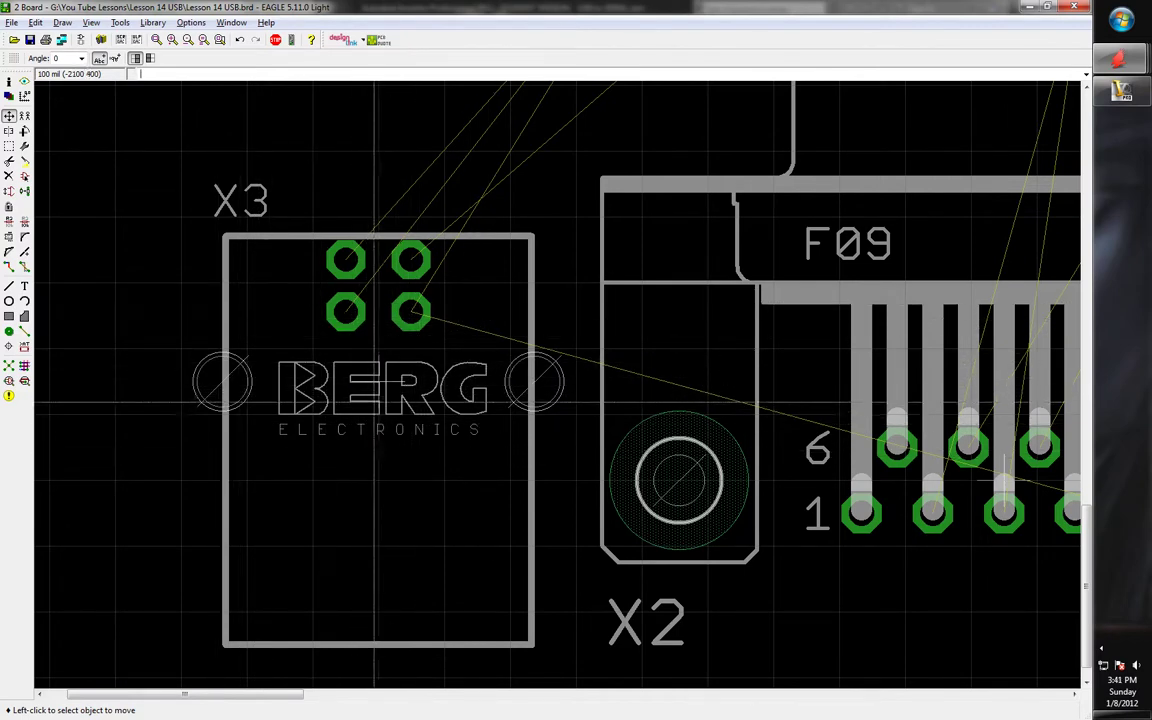
{"action": "left_click", "coordinate": [396, 390]}
{"action": "left_click", "coordinate": [397, 395]}
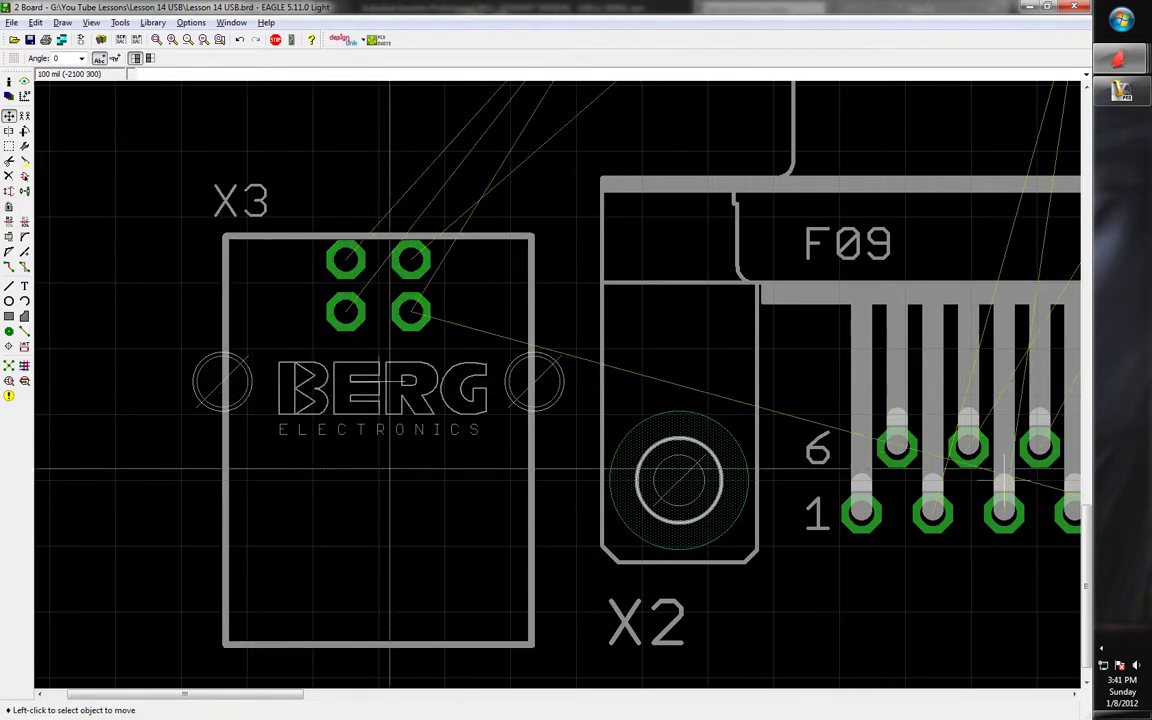
{"action": "left_click", "coordinate": [392, 388]}
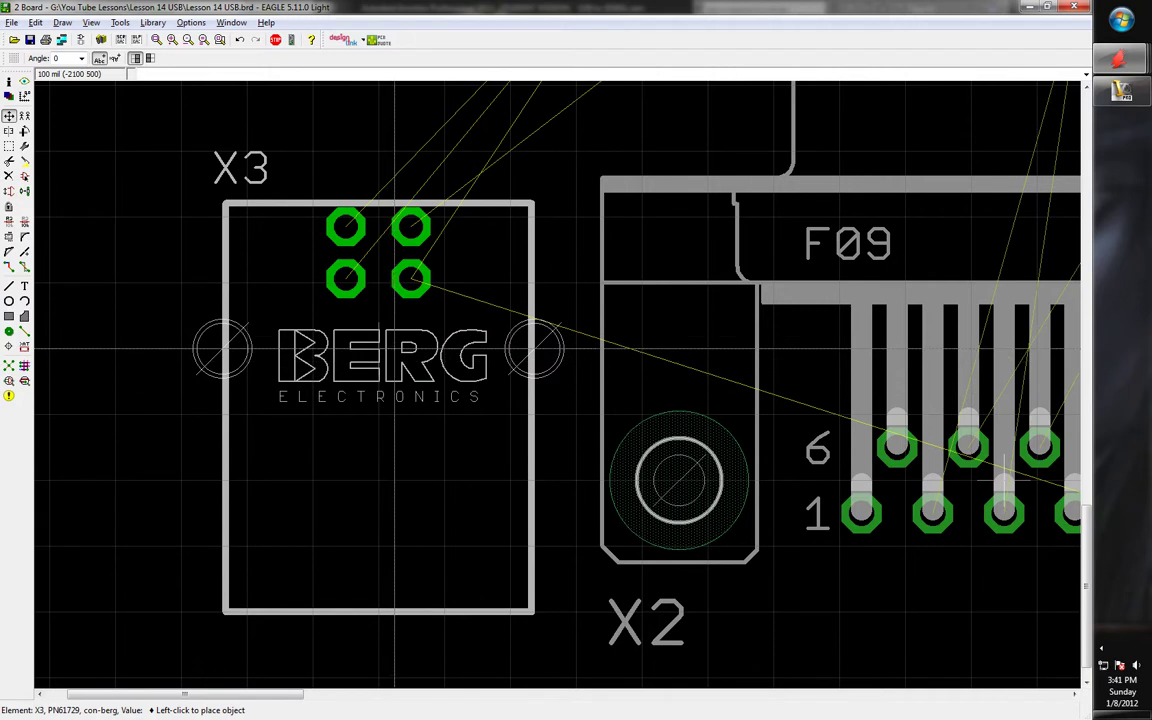
{"action": "left_click", "coordinate": [390, 362]}
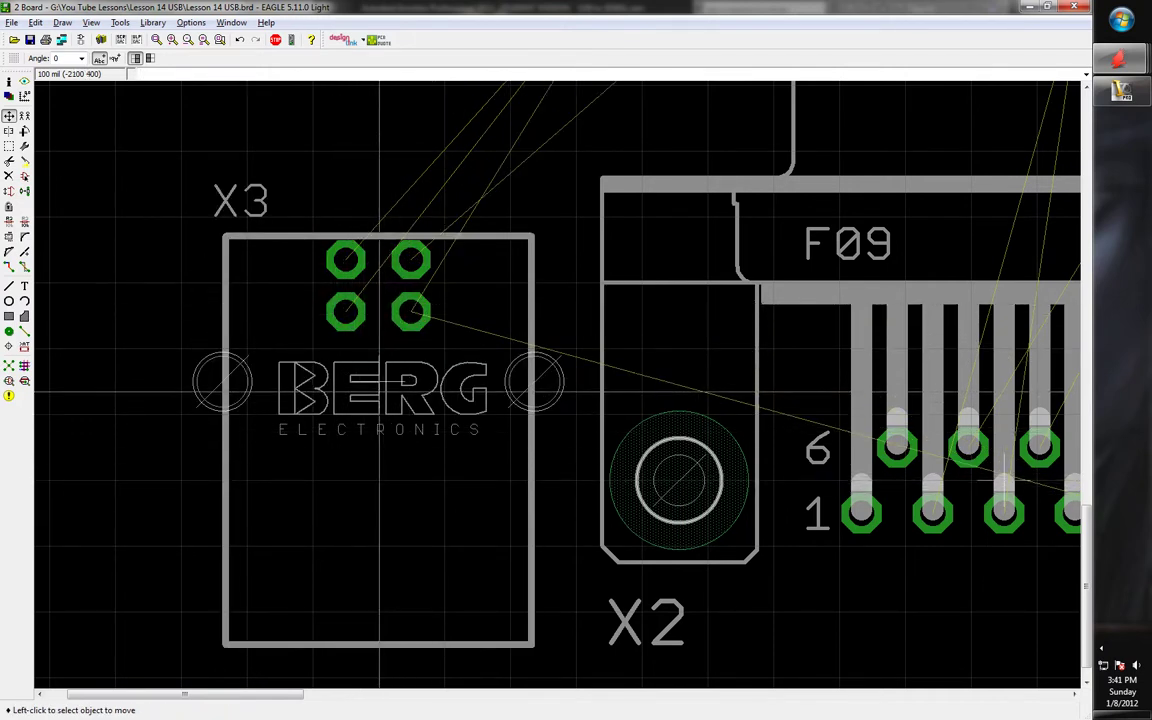
{"action": "left_click", "coordinate": [379, 381]}
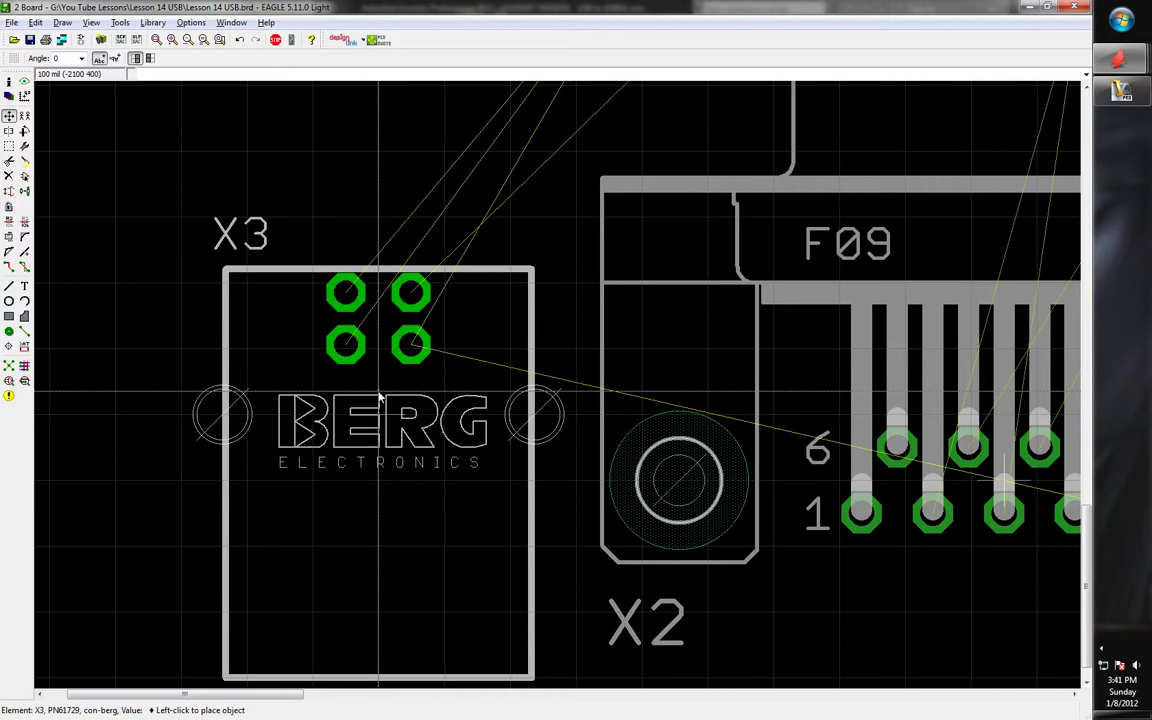
{"action": "left_click", "coordinate": [381, 369]}
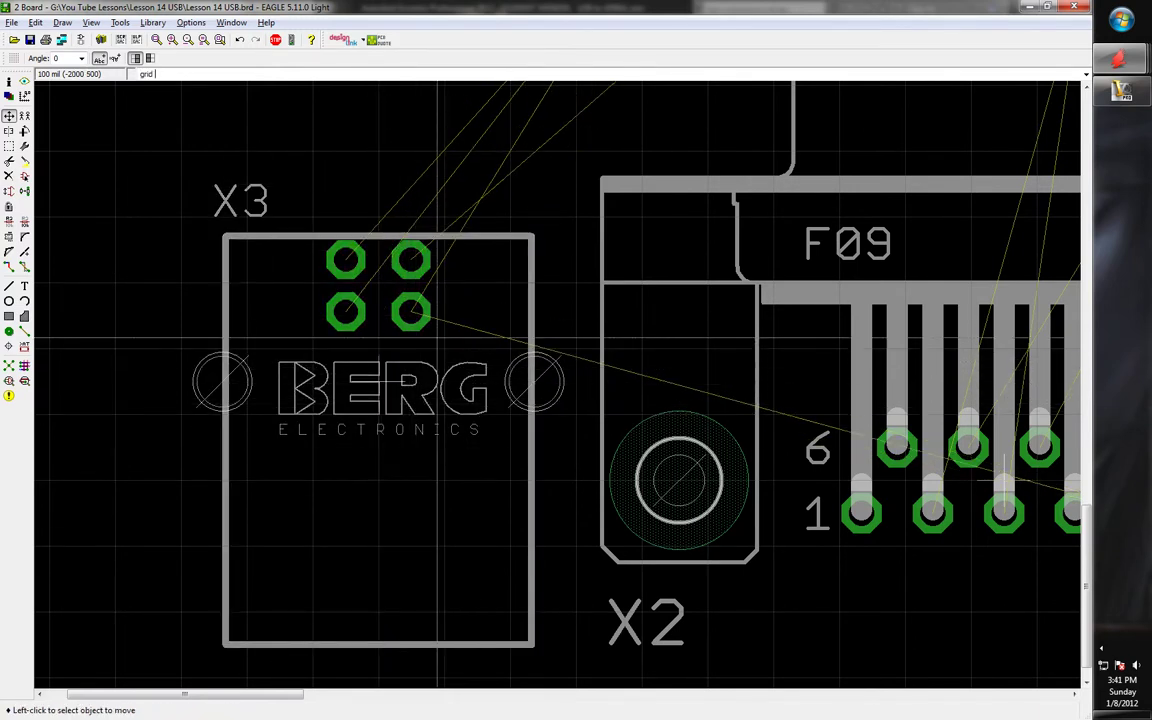
Set the grid spacing to 50 mil and place the USB connector X3, rotated to 270 degrees, across the board outline's left edge
{"action": "key", "text": "Return"}
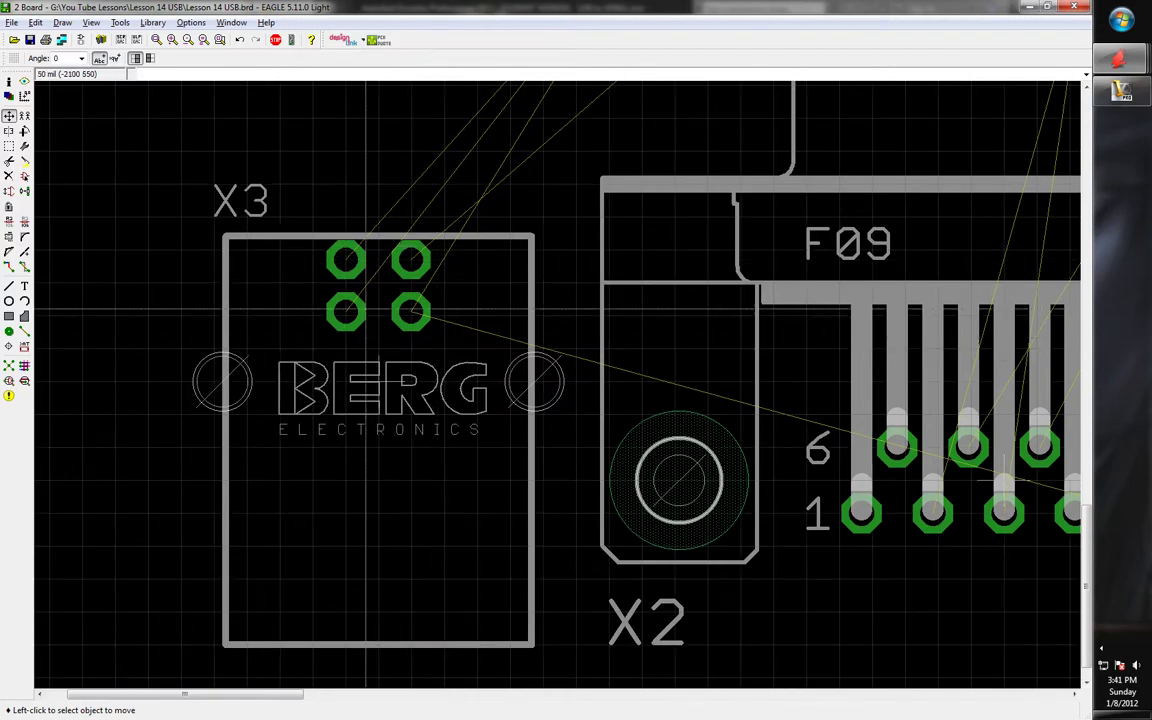
{"action": "scroll", "coordinate": [438, 345], "scroll_direction": "down", "scroll_amount": 3}
{"action": "left_click", "coordinate": [365, 380]}
{"action": "scroll", "coordinate": [399, 380], "scroll_direction": "down", "scroll_amount": 4}
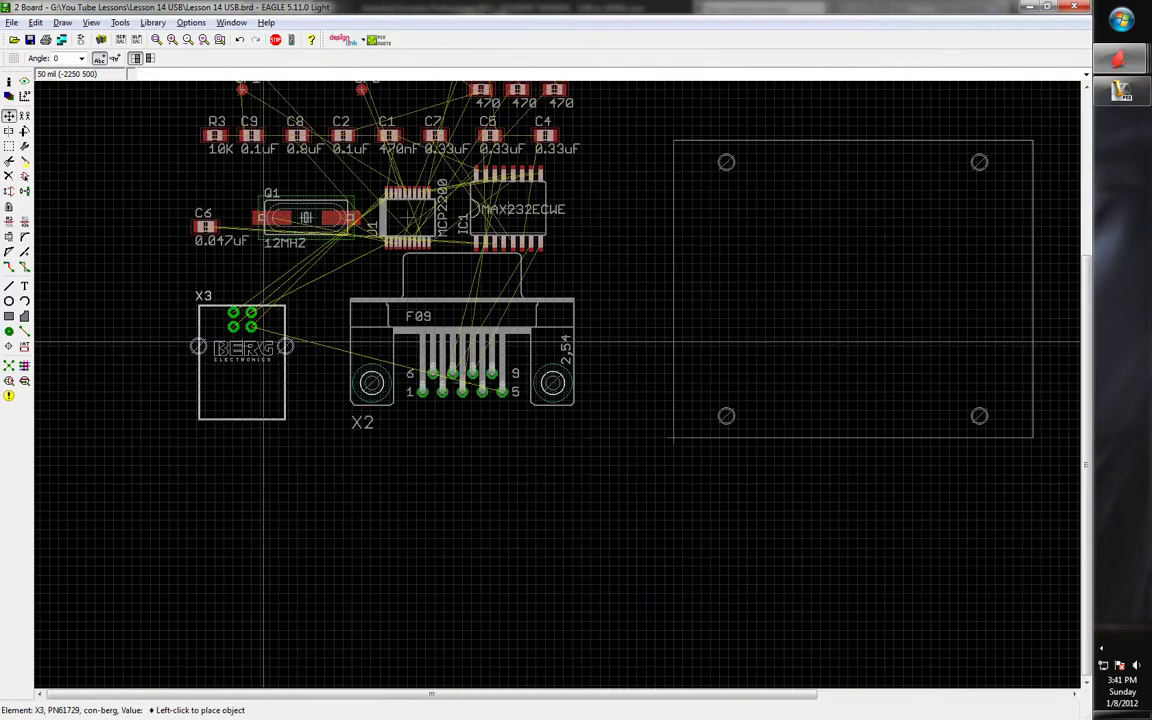
{"action": "scroll", "coordinate": [751, 309], "scroll_direction": "up", "scroll_amount": 3}
{"action": "scroll", "coordinate": [527, 290], "scroll_direction": "up", "scroll_amount": 1}
{"action": "right_click", "coordinate": [527, 290]}
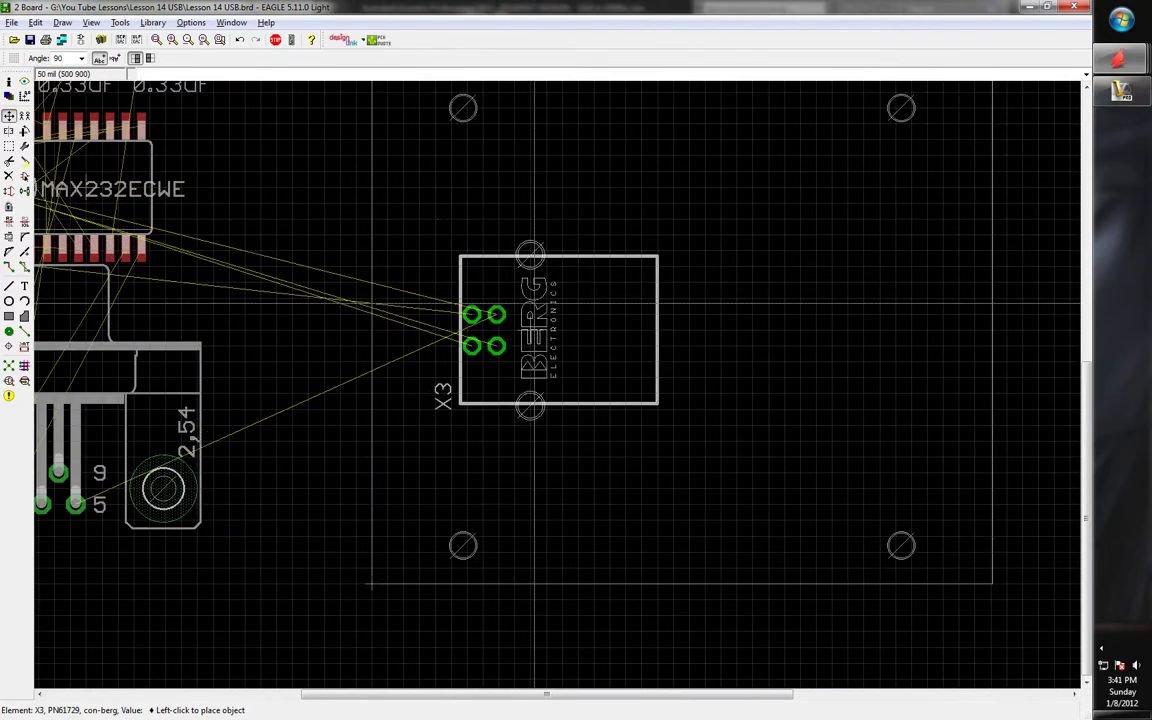
{"action": "right_click", "coordinate": [545, 285]}
{"action": "right_click", "coordinate": [515, 270]}
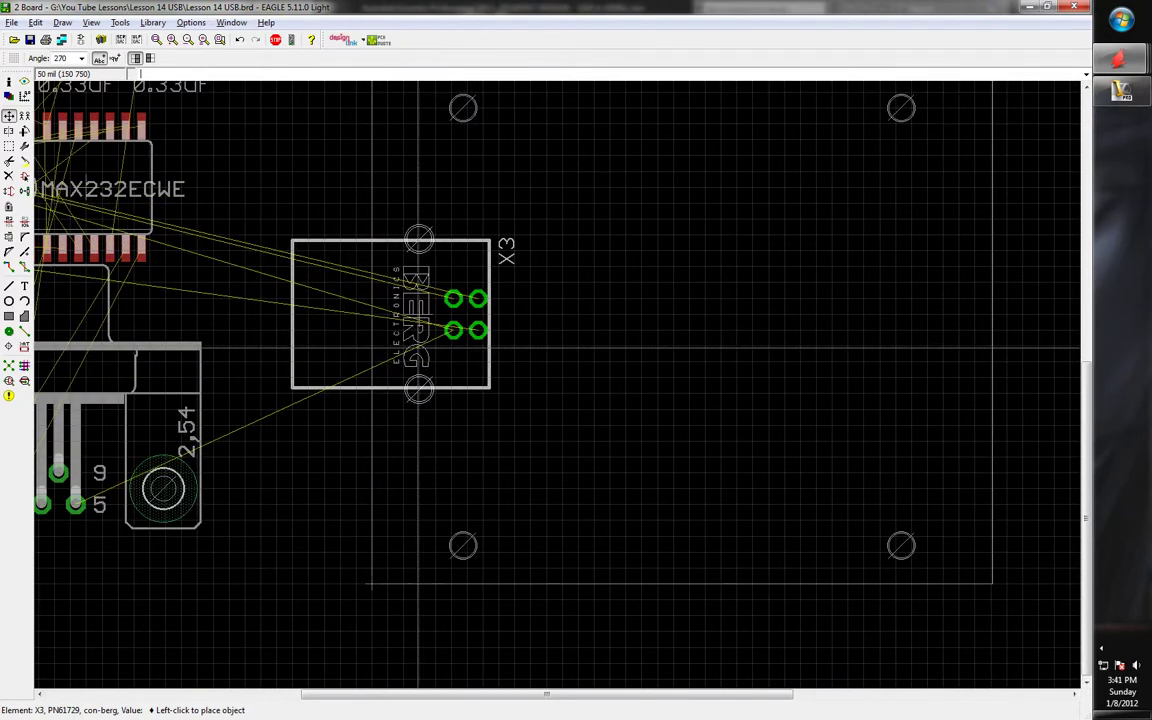
{"action": "left_click", "coordinate": [465, 330]}
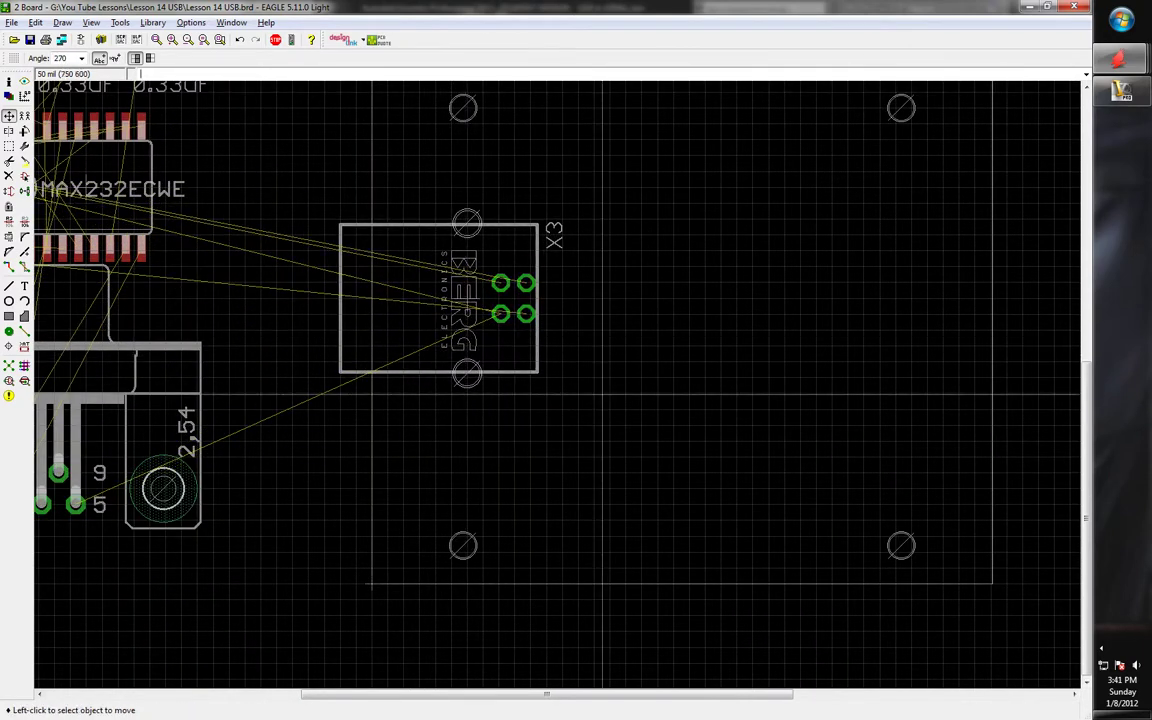
Examine X3's placement relative to the board outline's left edge and the lower-left mounting hole
{"action": "scroll", "coordinate": [440, 335], "scroll_direction": "down", "scroll_amount": 2}
{"action": "scroll", "coordinate": [403, 345], "scroll_direction": "up", "scroll_amount": 3}
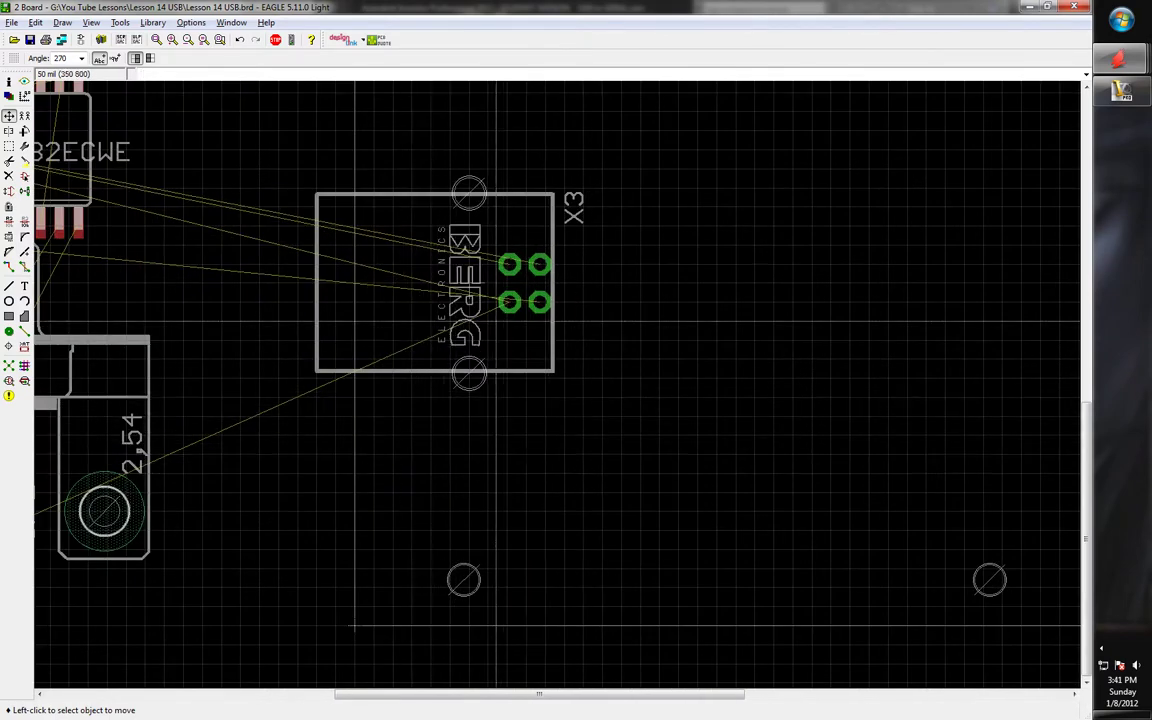
{"action": "left_click", "coordinate": [356, 437]}
{"action": "key", "text": "Escape"}
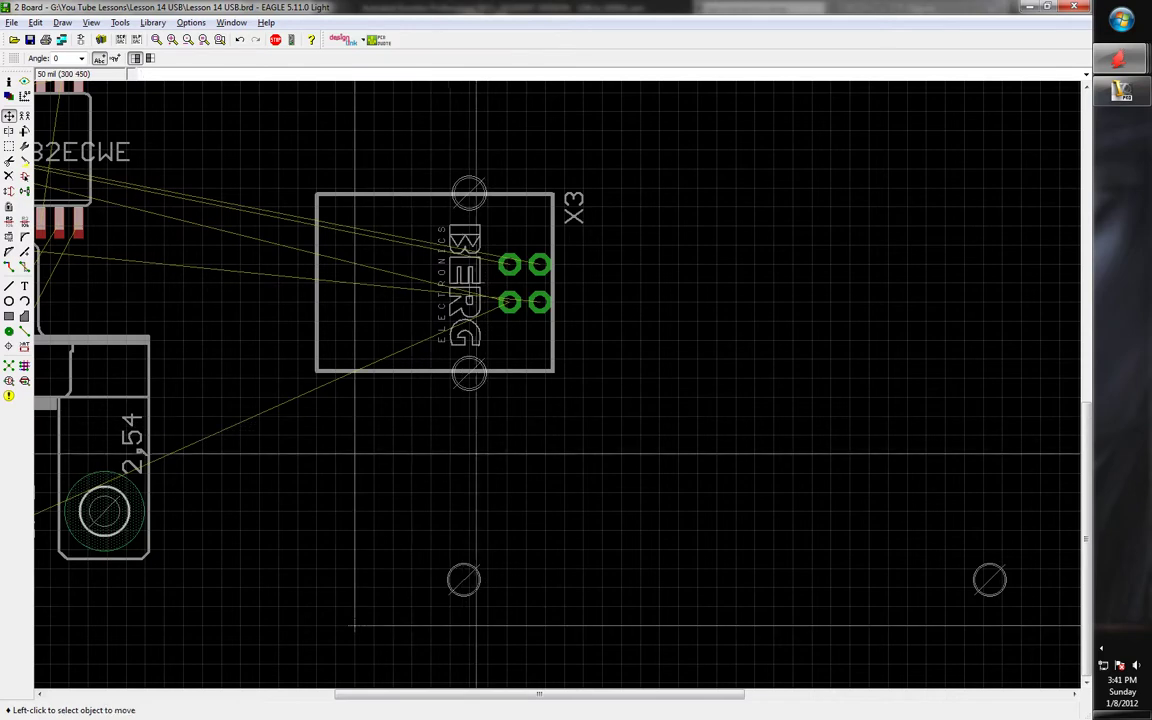
{"action": "scroll", "coordinate": [476, 455], "scroll_direction": "up", "scroll_amount": 1}
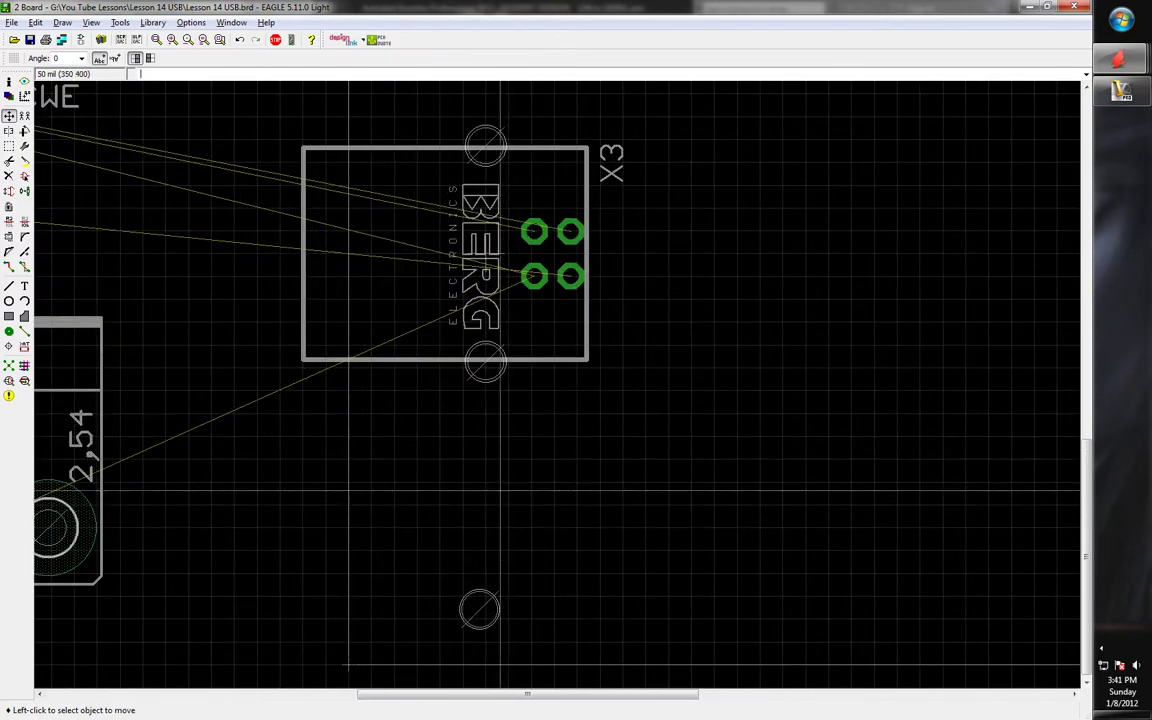
{"action": "scroll", "coordinate": [500, 490], "scroll_direction": "down", "scroll_amount": 1}
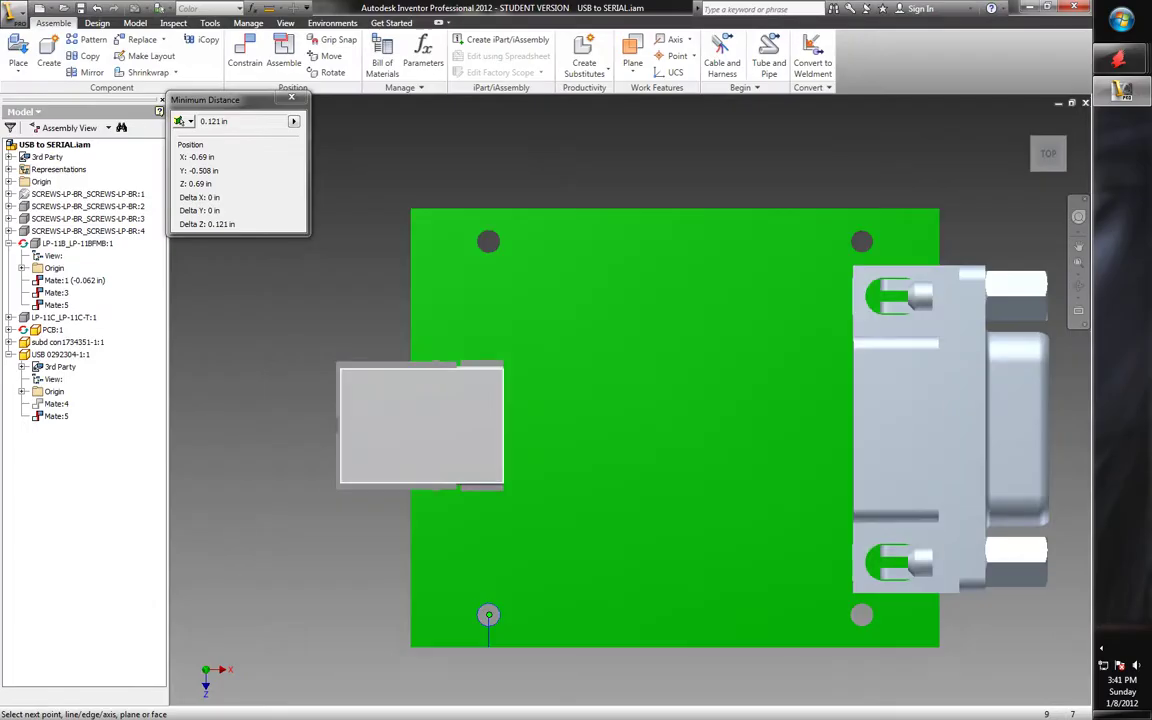
{"action": "scroll", "coordinate": [470, 407], "scroll_direction": "up", "scroll_amount": 2}
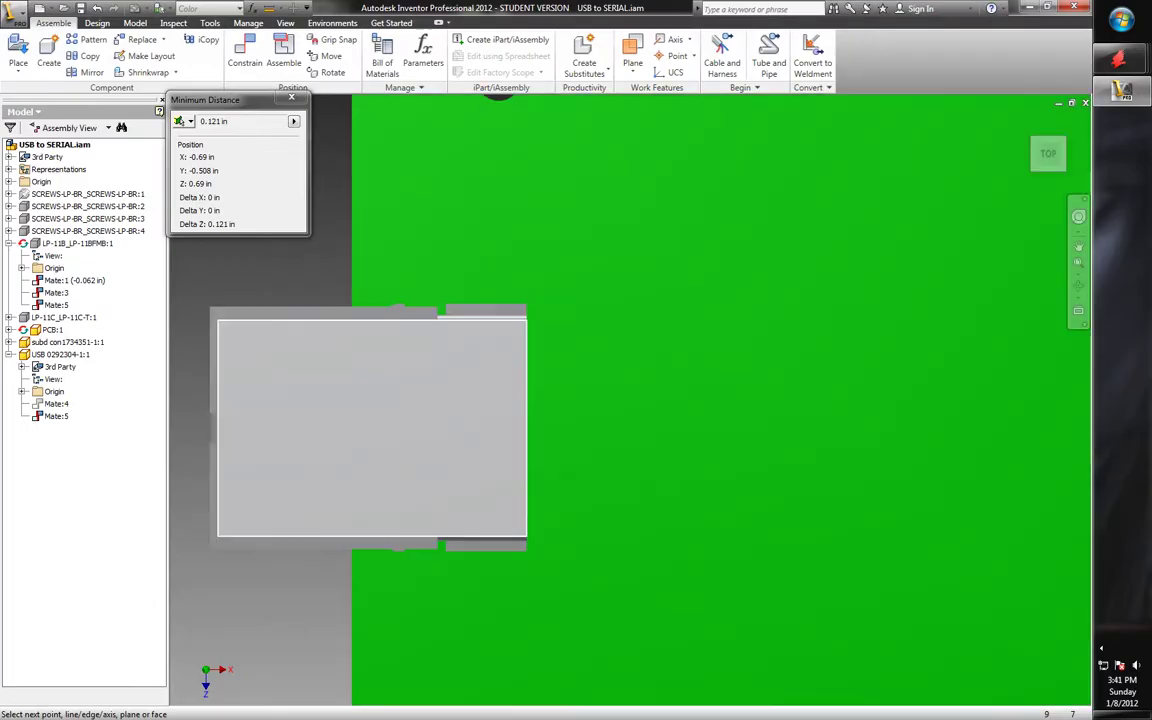
In Inventor, measure the distance from the PCB's corner mounting hole to the outer edge of the USB connector's nearest leg
{"action": "scroll", "coordinate": [532, 386], "scroll_direction": "up", "scroll_amount": 3}
{"action": "scroll", "coordinate": [532, 386], "scroll_direction": "down", "scroll_amount": 5}
{"action": "scroll", "coordinate": [418, 508], "scroll_direction": "up", "scroll_amount": 3}
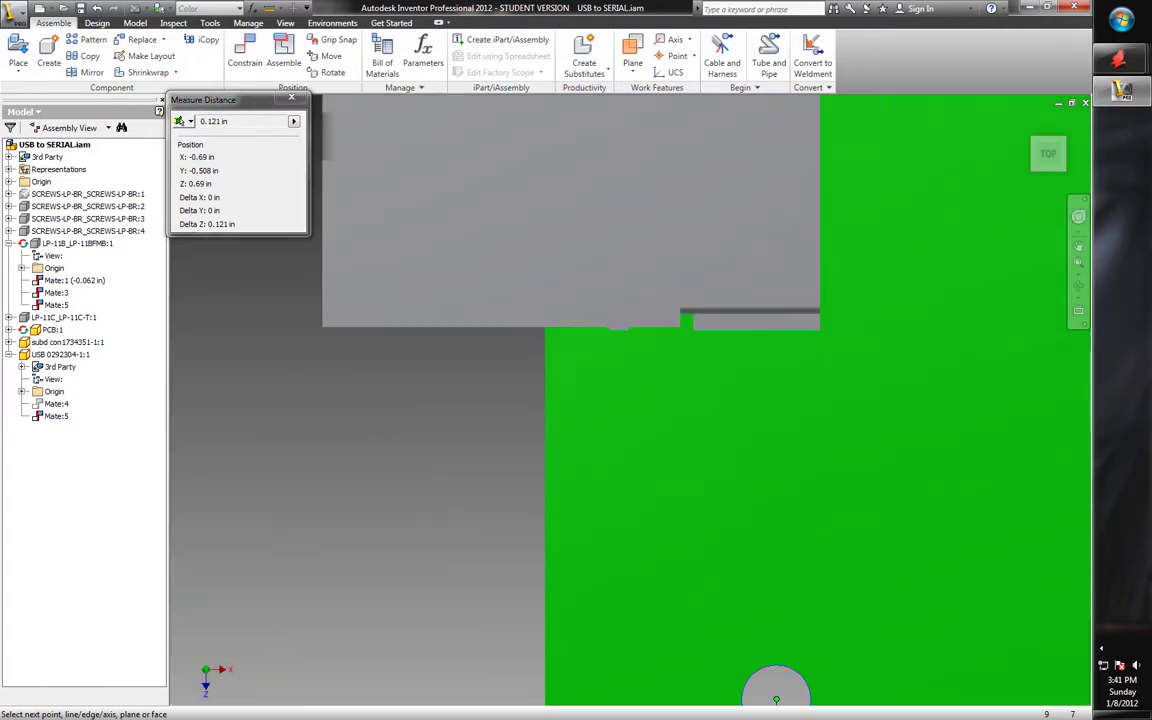
{"action": "scroll", "coordinate": [776, 697], "scroll_direction": "down", "scroll_amount": 3}
{"action": "middle_click_drag", "start_coordinate": [650, 480], "coordinate": [735, 390], "text": "shift"}
{"action": "middle_click_drag", "start_coordinate": [600, 370], "coordinate": [584, 404], "text": "shift"}
{"action": "scroll", "coordinate": [584, 404], "scroll_direction": "down", "scroll_amount": 3}
{"action": "scroll", "coordinate": [584, 404], "scroll_direction": "up", "scroll_amount": 6}
{"action": "scroll", "coordinate": [642, 404], "scroll_direction": "down", "scroll_amount": 4}
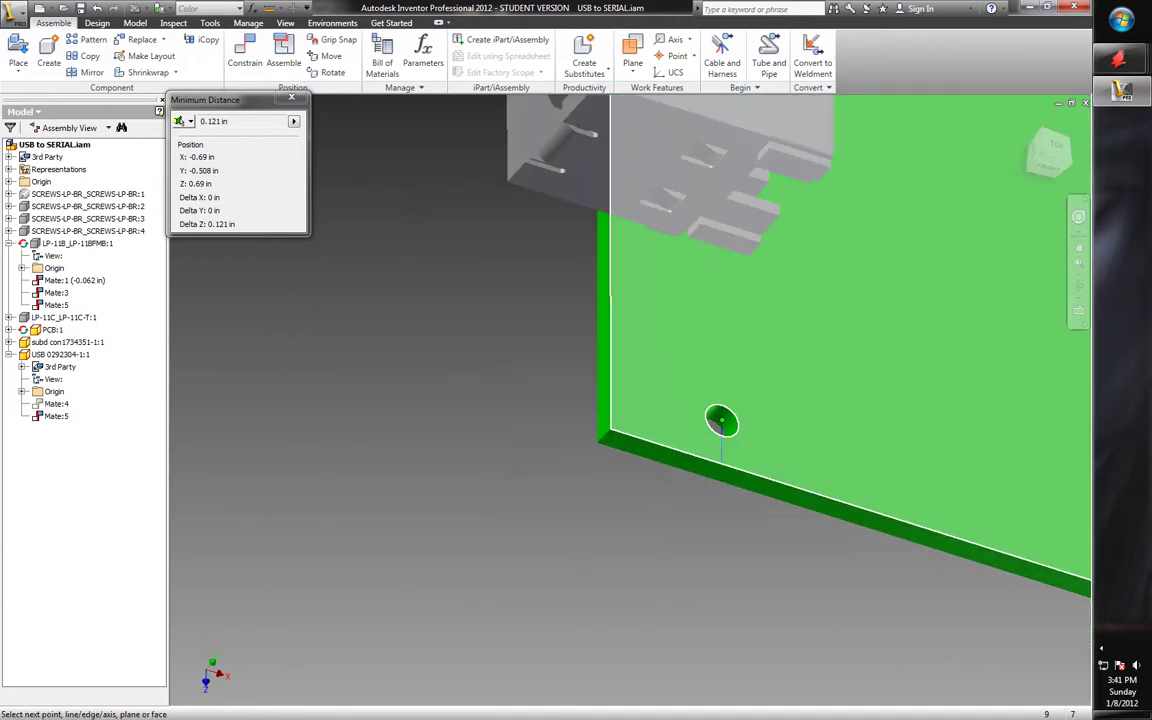
{"action": "left_click", "coordinate": [722, 246]}
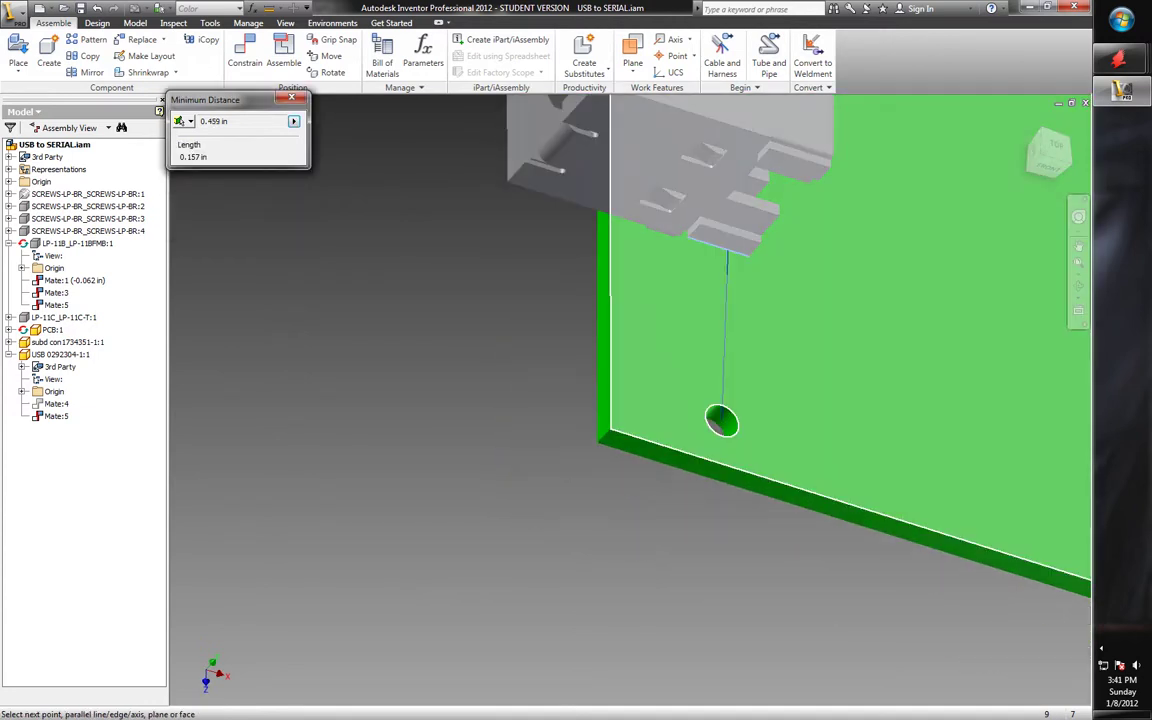
Restart the measurement and measure the distance from the USB connector's leg edge to the PCB's front edge
{"action": "right_click", "coordinate": [480, 378]}
{"action": "left_click", "coordinate": [507, 392]}
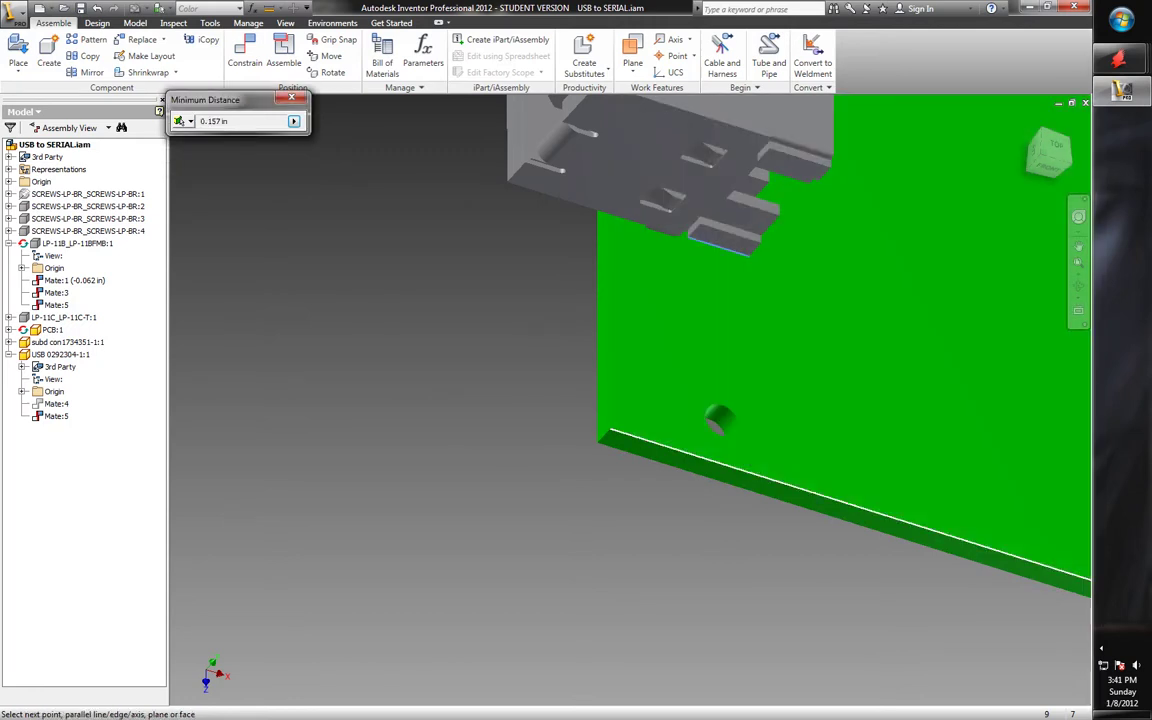
{"action": "left_click", "coordinate": [730, 466]}
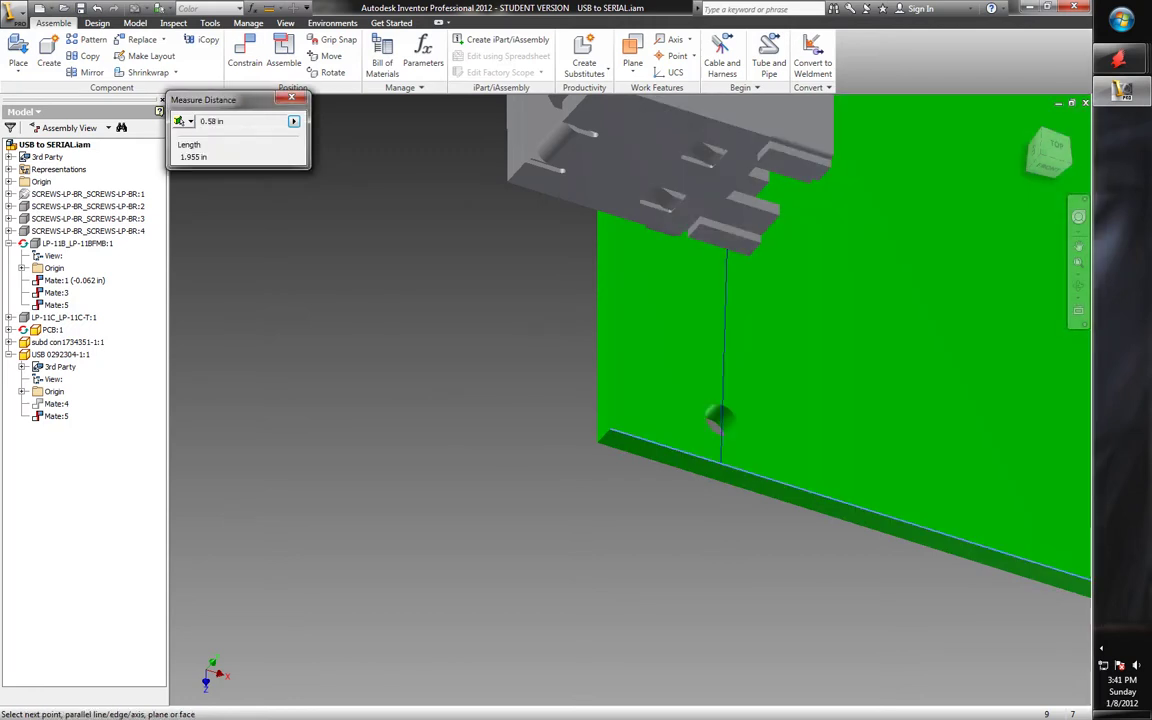
Switch back to EAGLE and examine X3's pads and lower mounting hole relative to the board outline's bottom edge
{"action": "key", "text": "alt+Tab"}
{"action": "scroll", "coordinate": [329, 336], "scroll_direction": "down", "scroll_amount": 2}
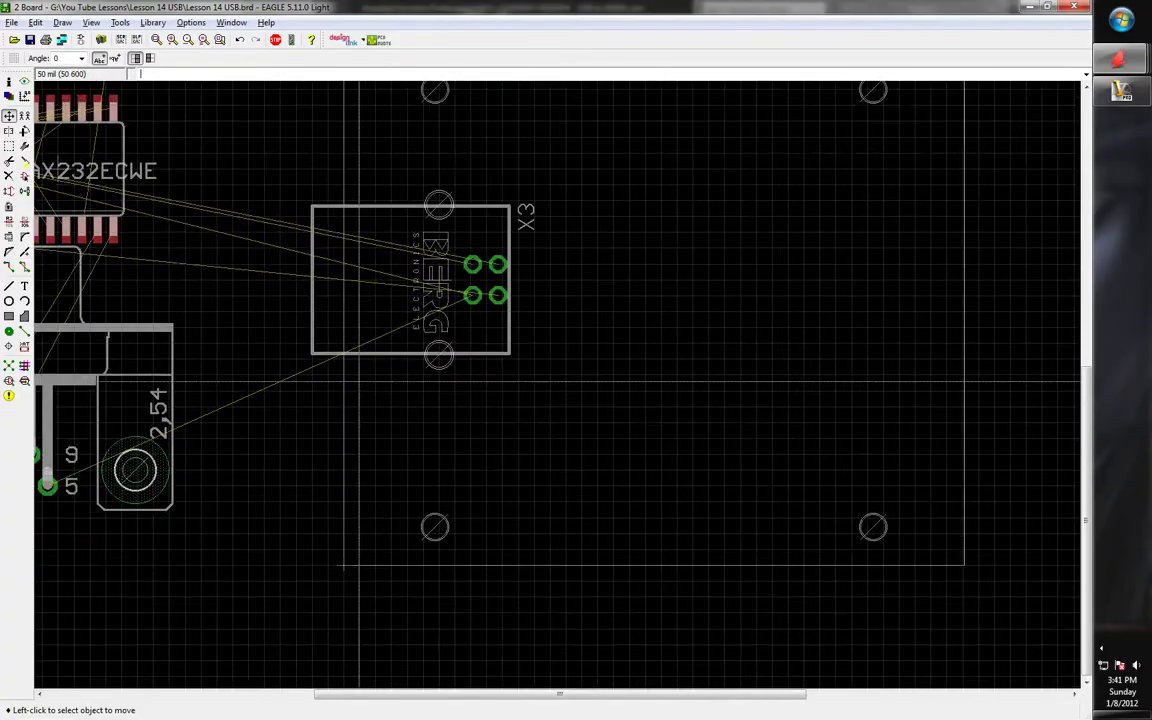
{"action": "scroll", "coordinate": [461, 521], "scroll_direction": "up", "scroll_amount": 2}
{"action": "scroll", "coordinate": [461, 521], "scroll_direction": "down", "scroll_amount": 1}
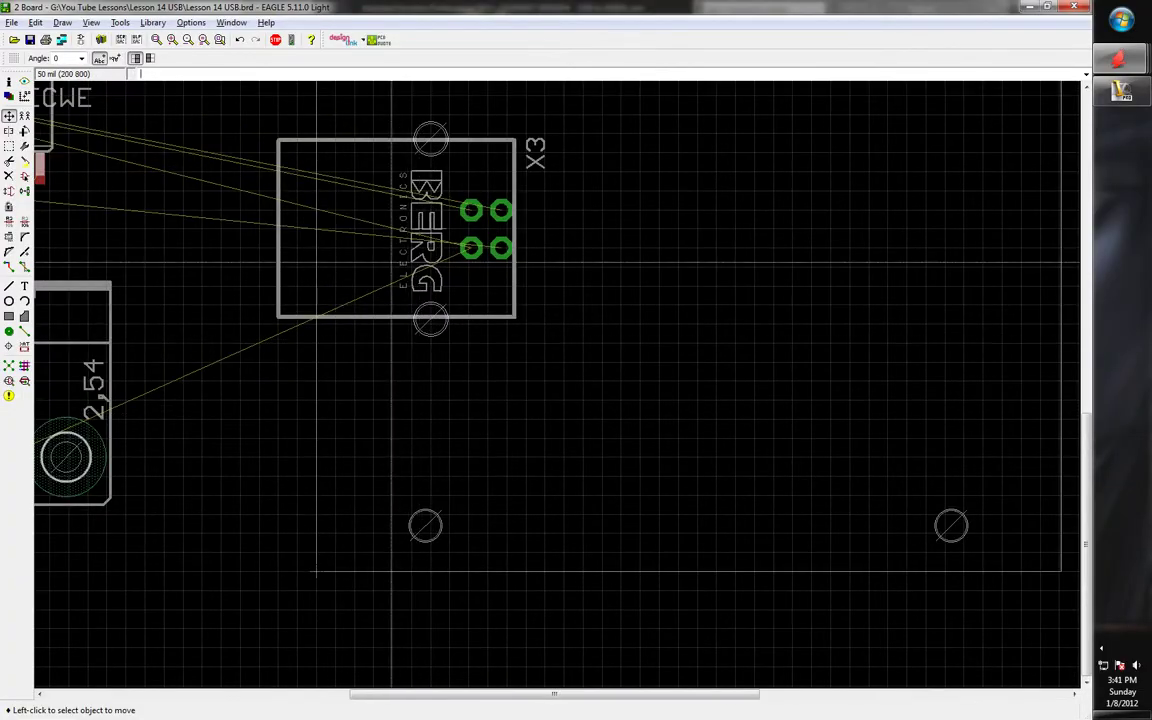
{"action": "scroll", "coordinate": [395, 248], "scroll_direction": "up", "scroll_amount": 2}
{"action": "scroll", "coordinate": [430, 290], "scroll_direction": "down", "scroll_amount": 1}
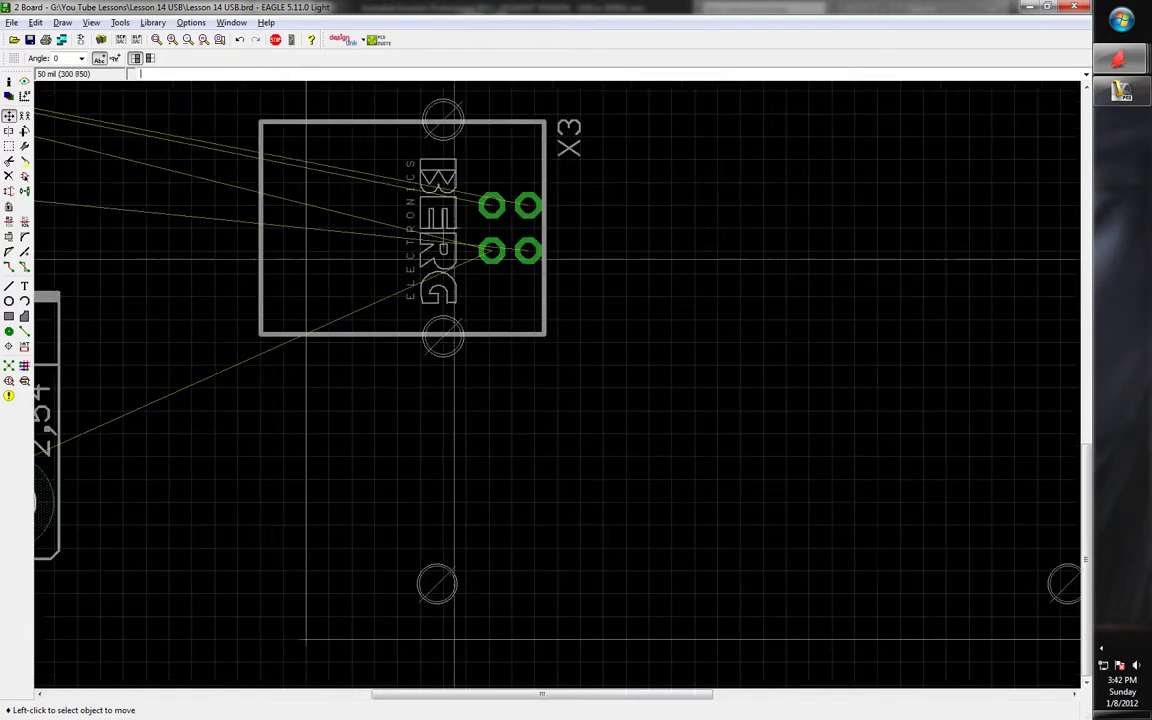
{"action": "scroll", "coordinate": [445, 379], "scroll_direction": "up", "scroll_amount": 3}
{"action": "scroll", "coordinate": [430, 298], "scroll_direction": "up", "scroll_amount": 2}
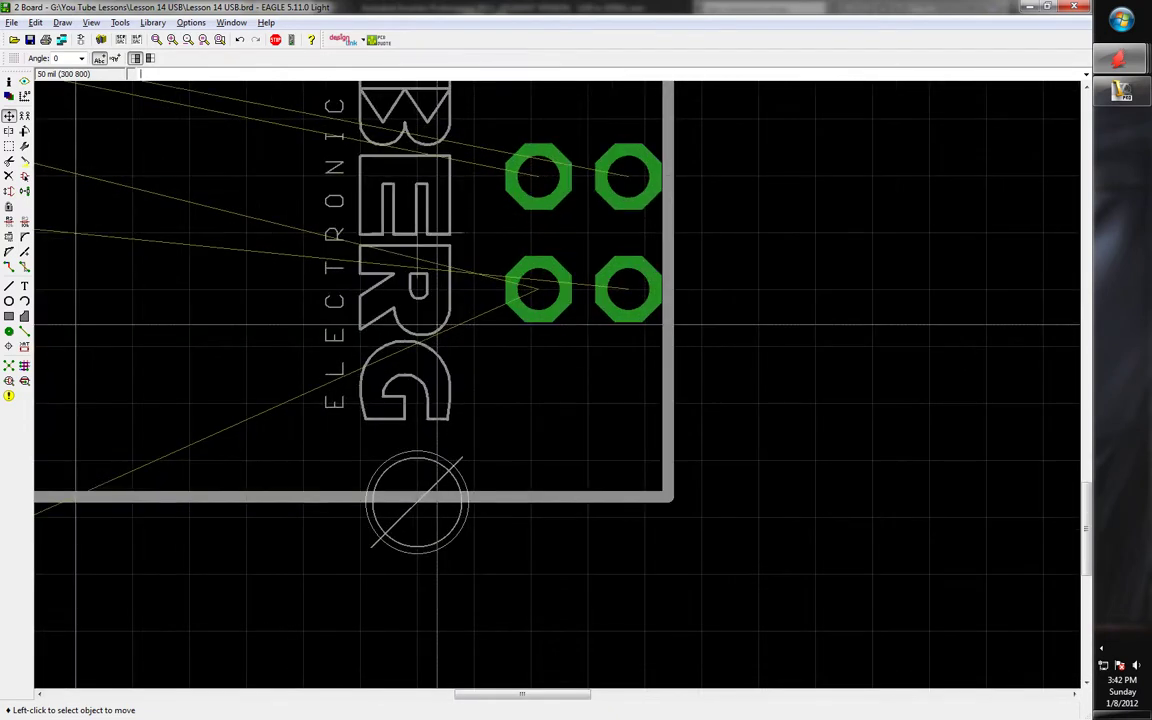
{"action": "scroll", "coordinate": [417, 292], "scroll_direction": "down", "scroll_amount": 2}
{"action": "scroll", "coordinate": [417, 292], "scroll_direction": "down", "scroll_amount": 1}
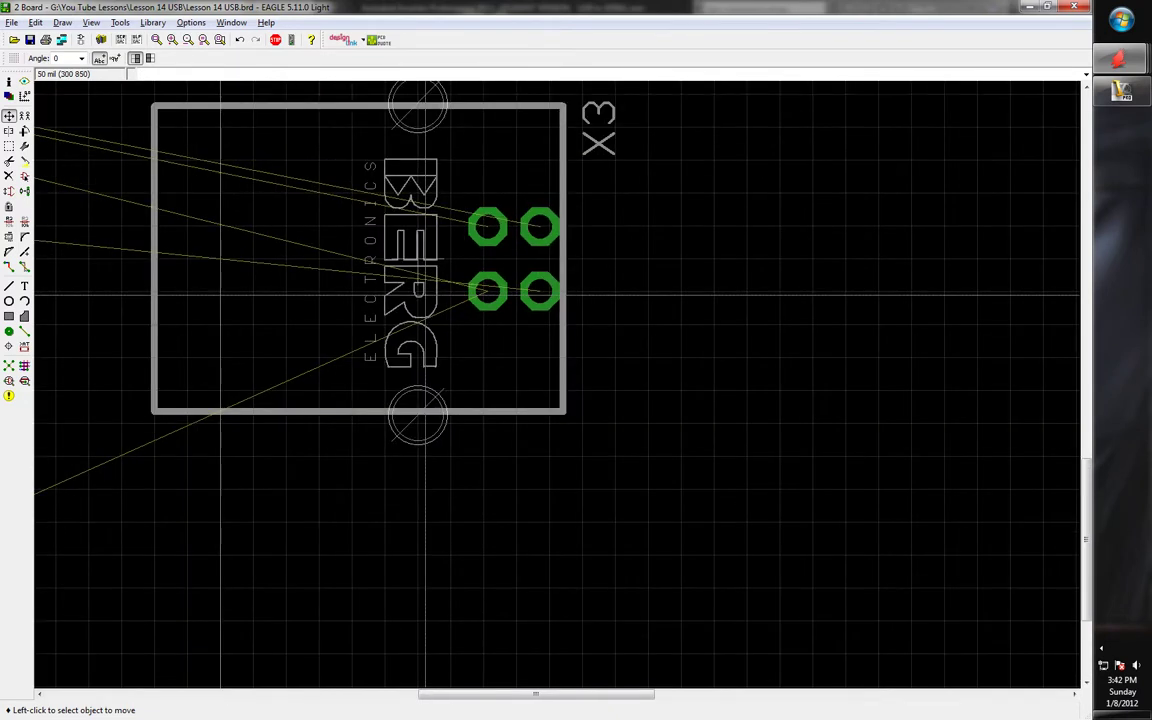
{"action": "scroll", "coordinate": [425, 293], "scroll_direction": "down", "scroll_amount": 3}
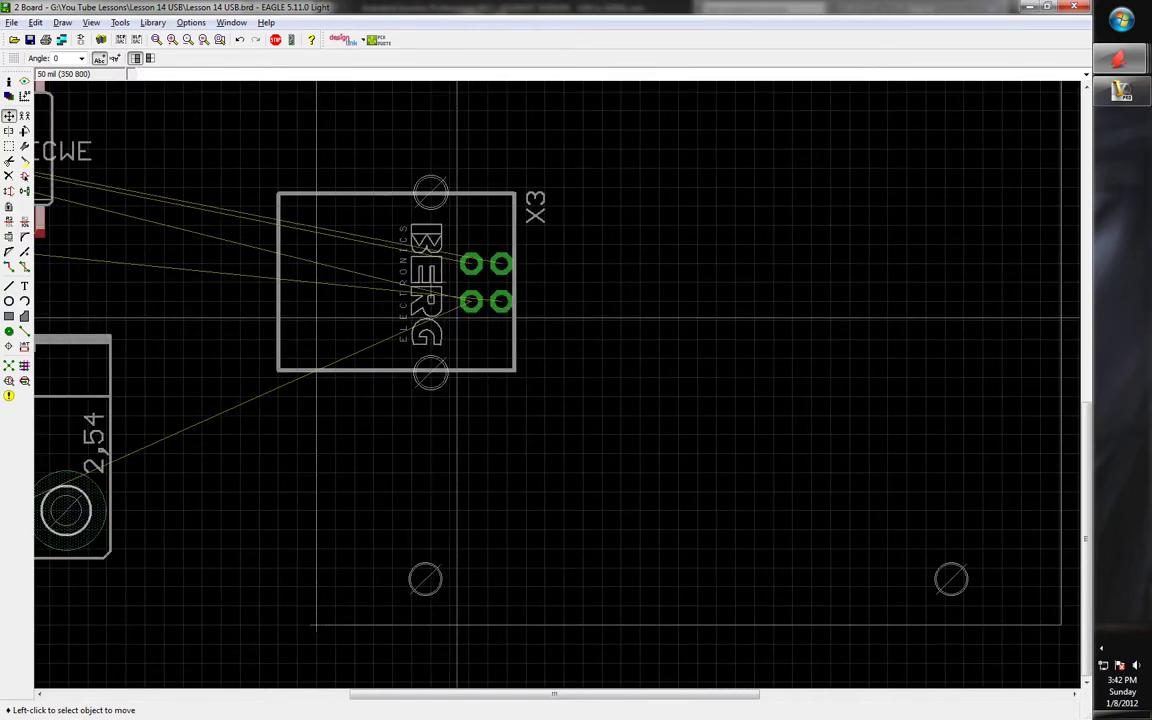
{"action": "scroll", "coordinate": [433, 555], "scroll_direction": "up", "scroll_amount": 1}
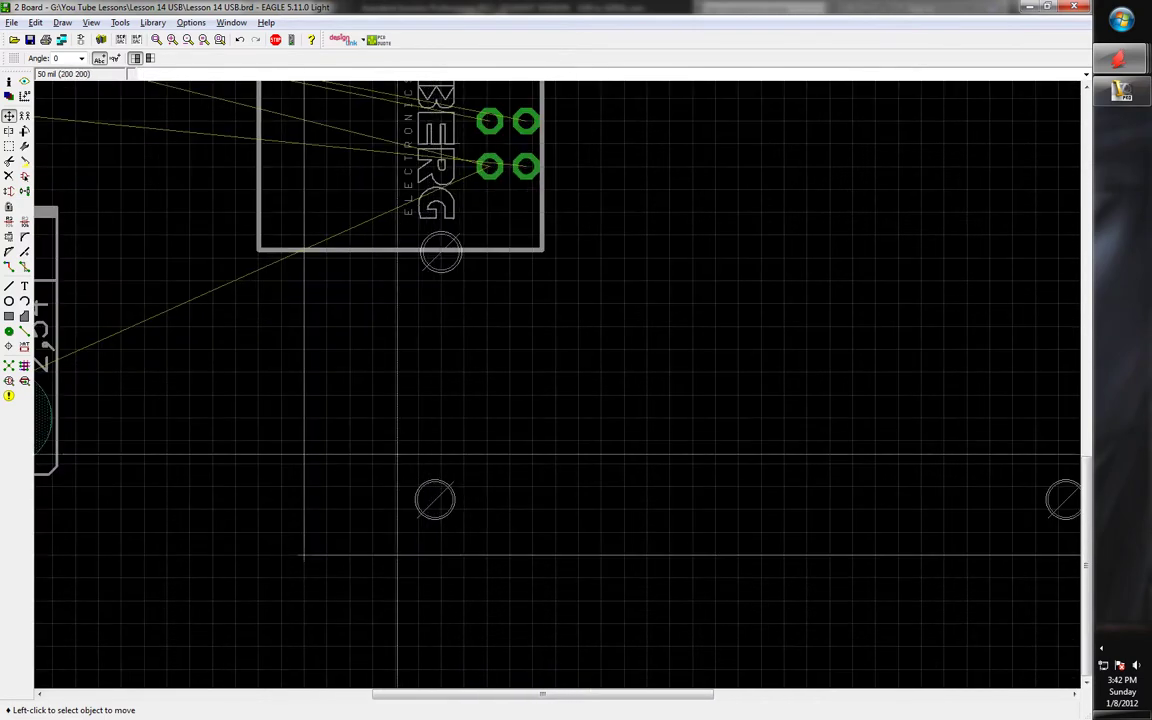
{"action": "scroll", "coordinate": [345, 450], "scroll_direction": "down", "scroll_amount": 1}
{"action": "scroll", "coordinate": [345, 447], "scroll_direction": "up", "scroll_amount": 1}
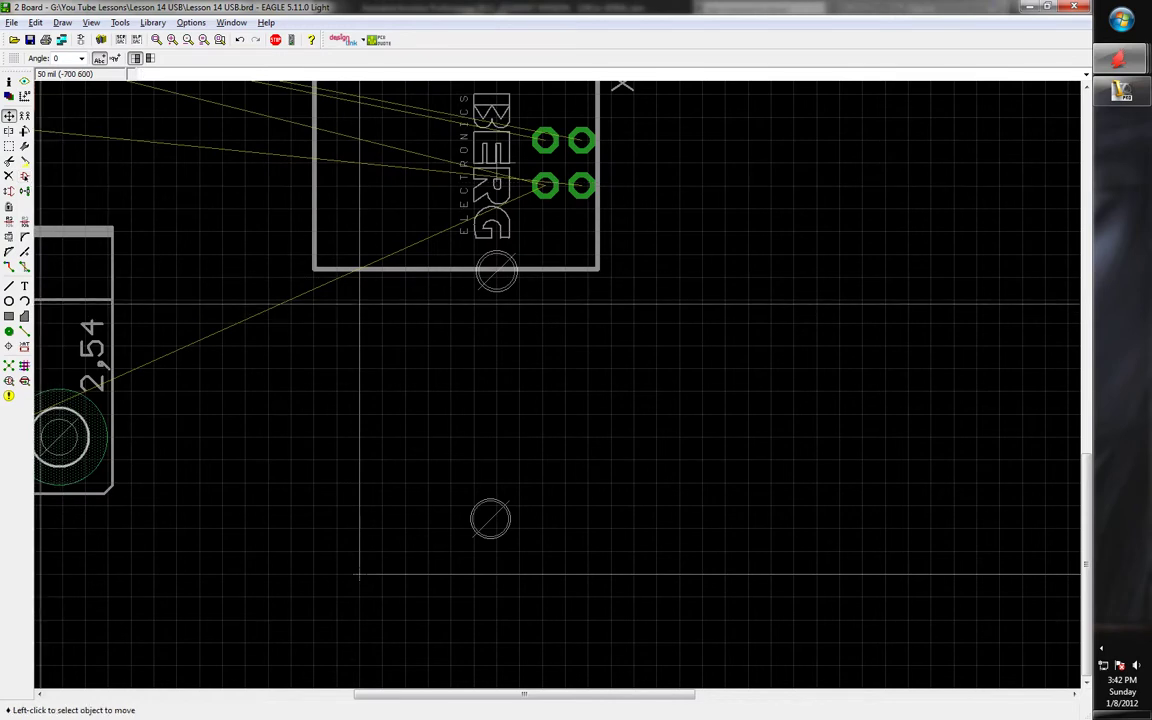
Draw a vertical wire on the 16 Bottom layer from the board's bottom edge at (500, 0) to (500, 400) mil
{"action": "left_click", "coordinate": [9, 286]}
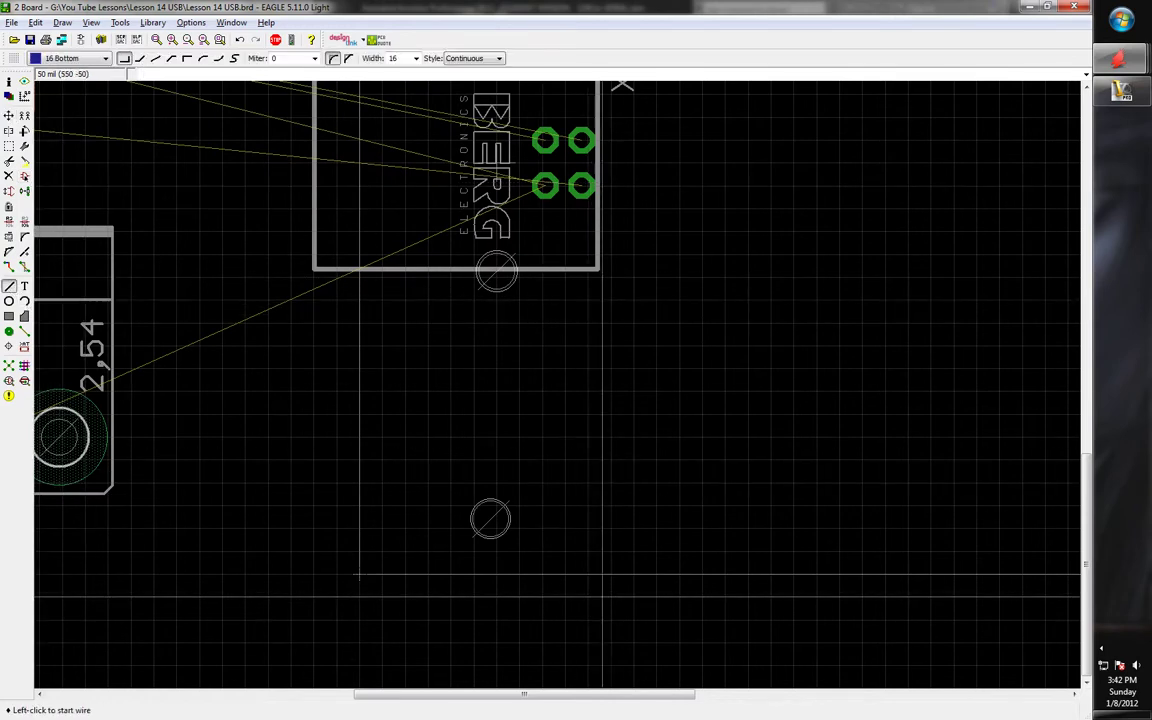
{"action": "left_click", "coordinate": [588, 575]}
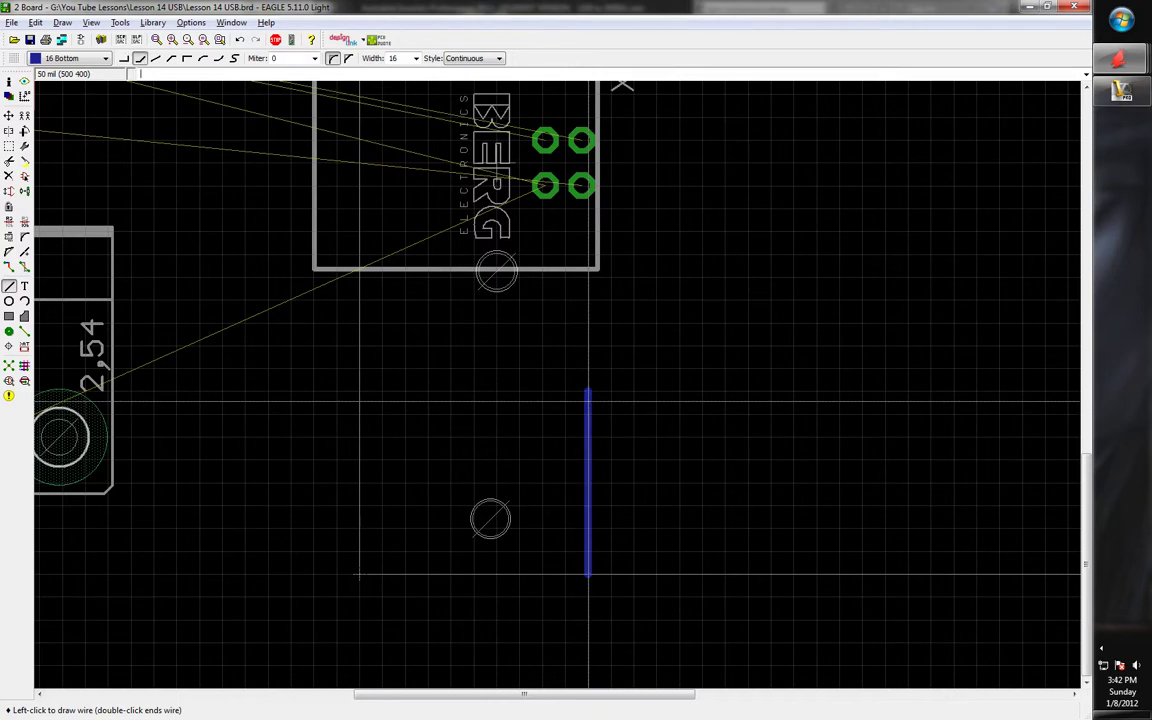
{"action": "left_click", "coordinate": [588, 401]}
{"action": "double_click", "coordinate": [580, 401]}
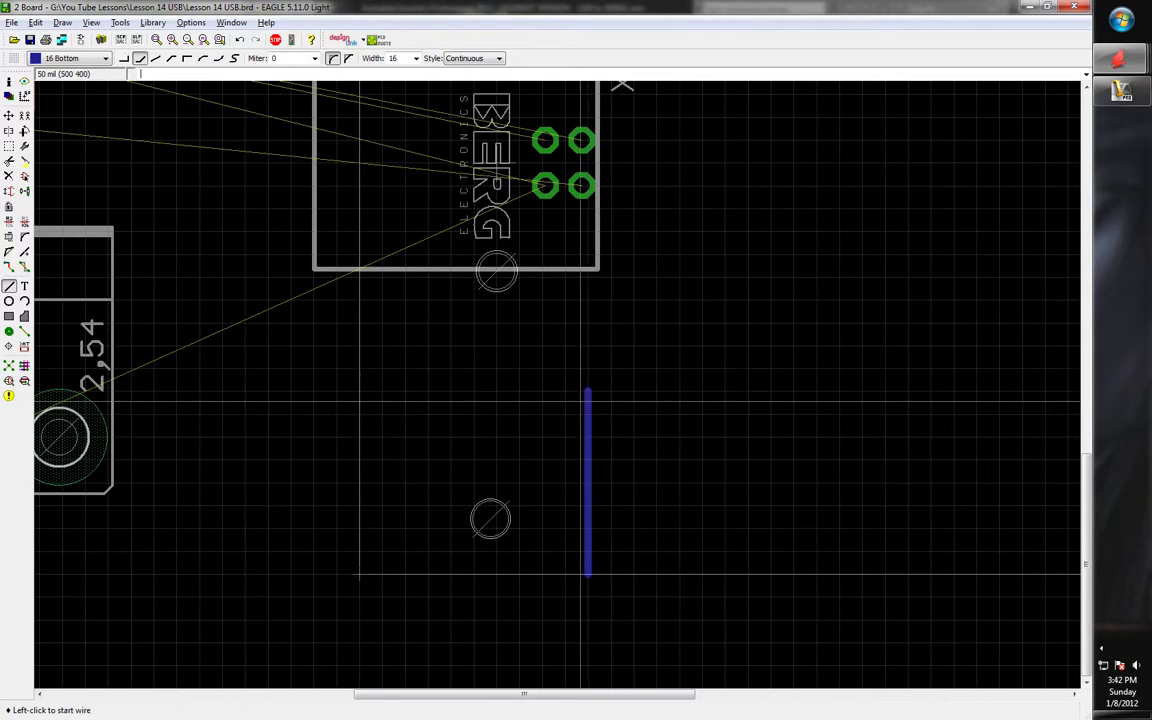
Extend the vertical 16 Bottom wire by setting its end point's Y coordinate to 580 mil in its properties
{"action": "left_click", "coordinate": [9, 83]}
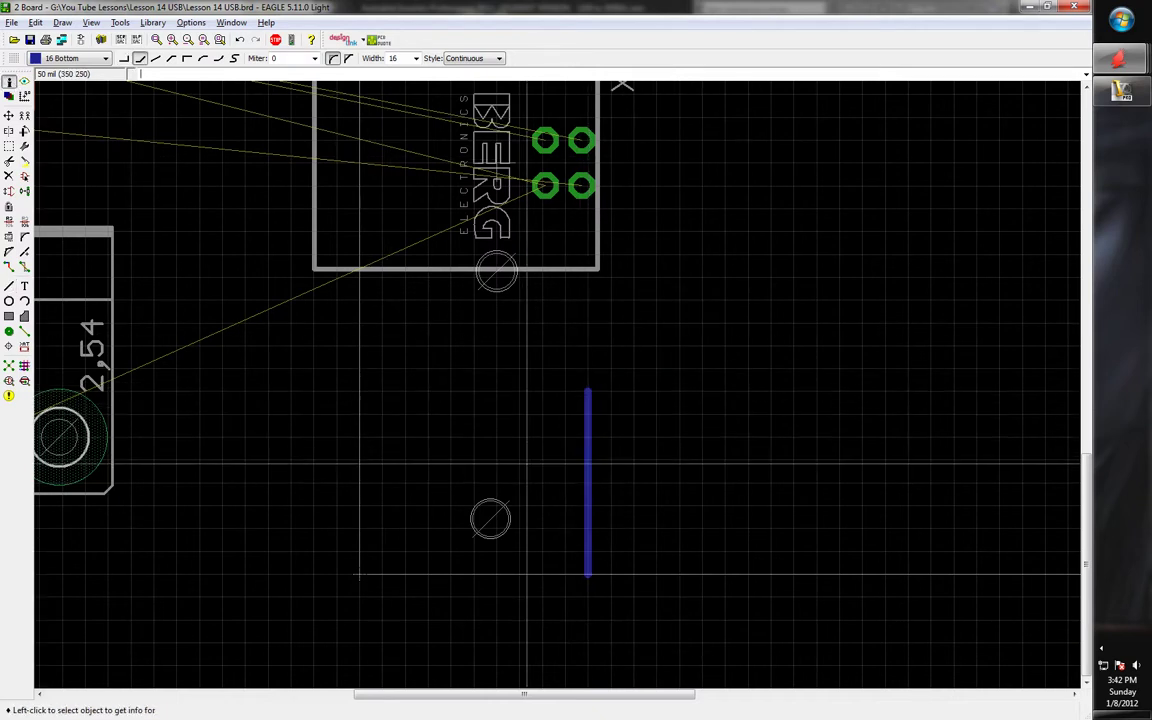
{"action": "left_click", "coordinate": [588, 410]}
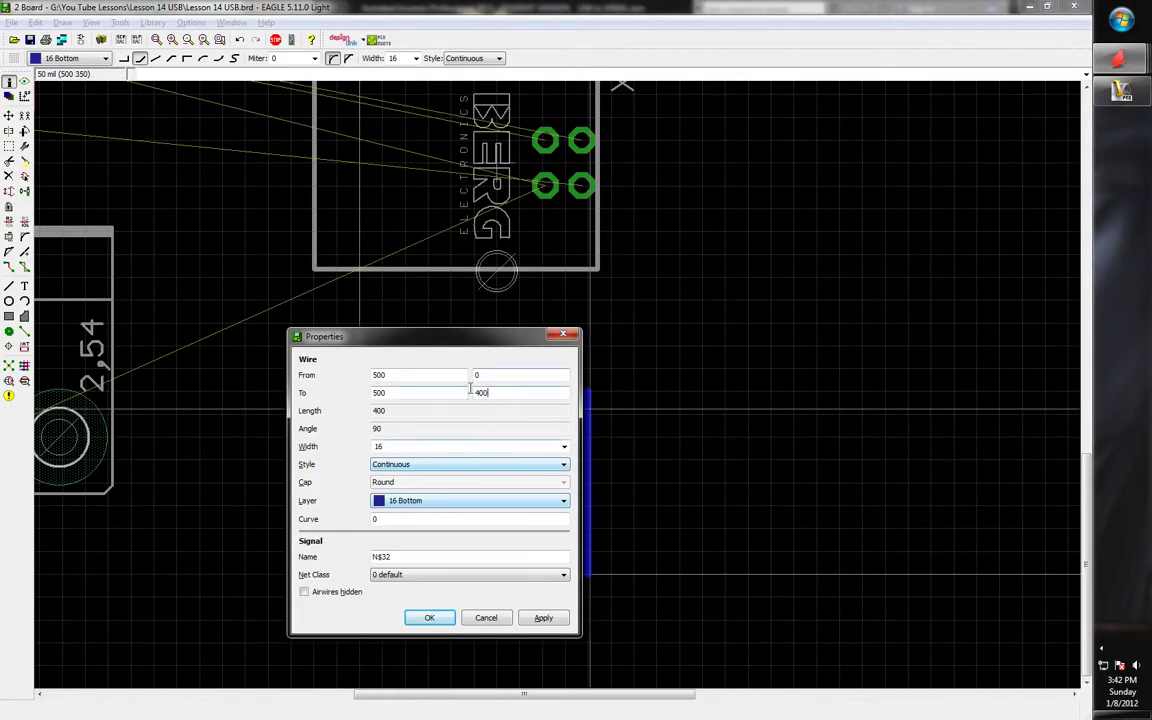
{"action": "type", "text": "580"}
{"action": "left_click_drag", "start_coordinate": [484, 336], "coordinate": [322, 211]}
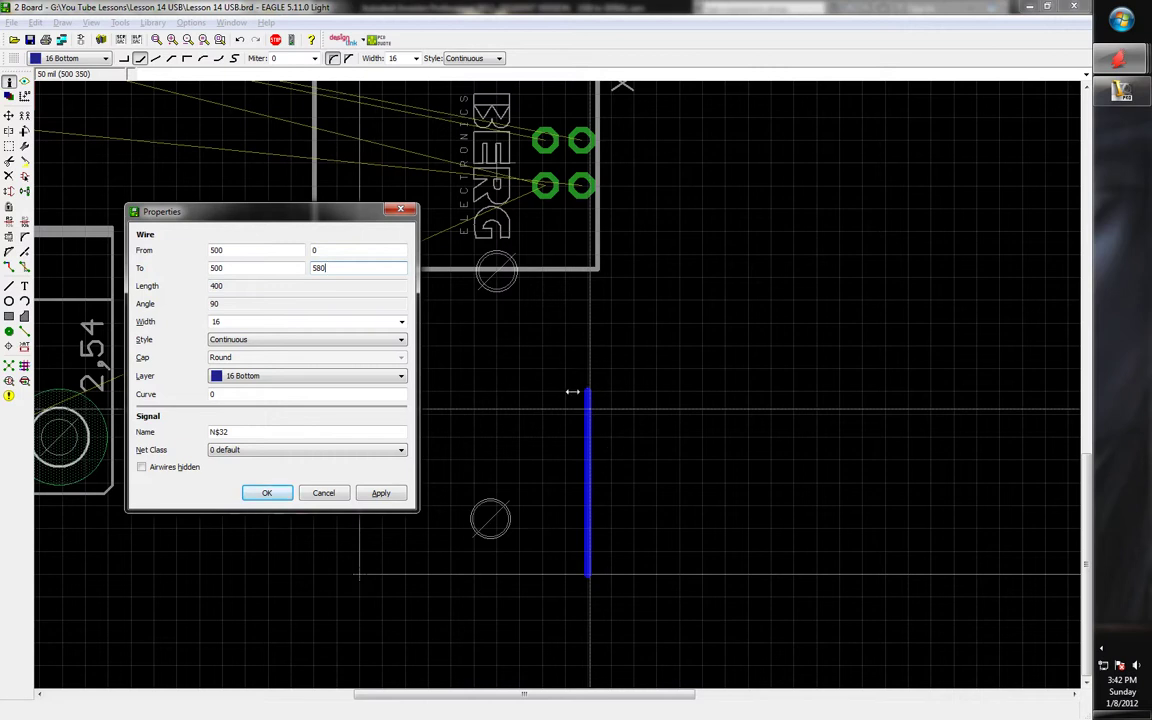
{"action": "left_click", "coordinate": [263, 494]}
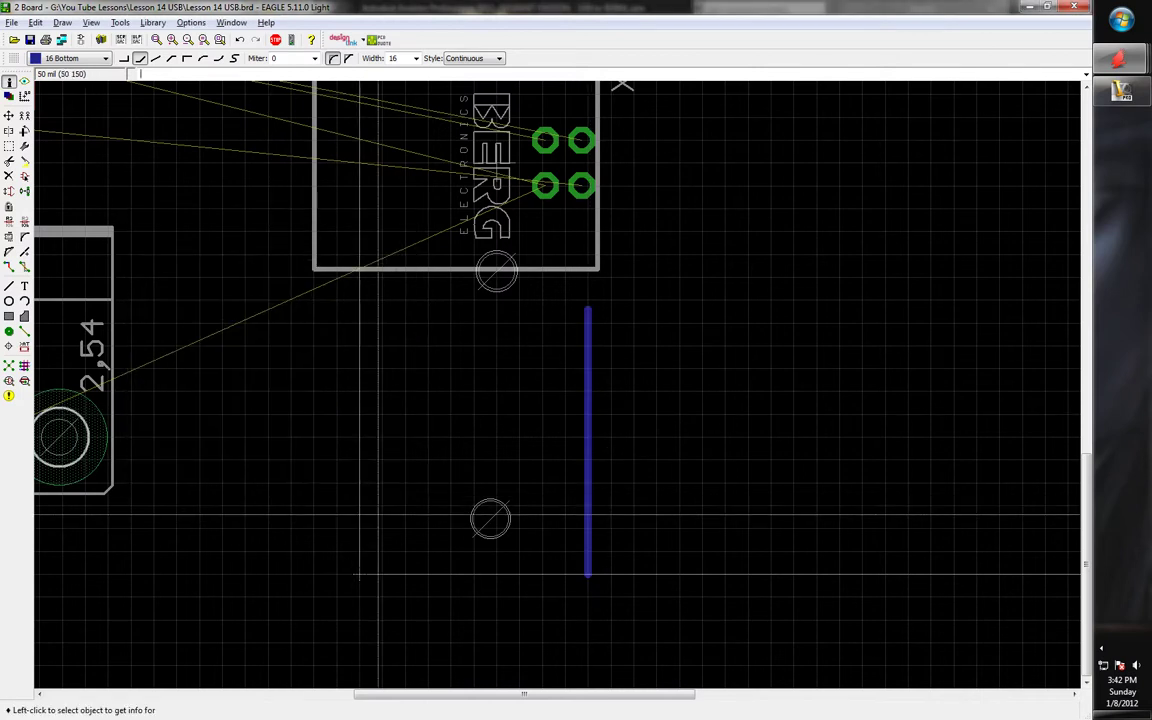
{"action": "scroll", "coordinate": [395, 537], "scroll_direction": "down", "scroll_amount": 1}
{"action": "scroll", "coordinate": [395, 537], "scroll_direction": "up", "scroll_amount": 1}
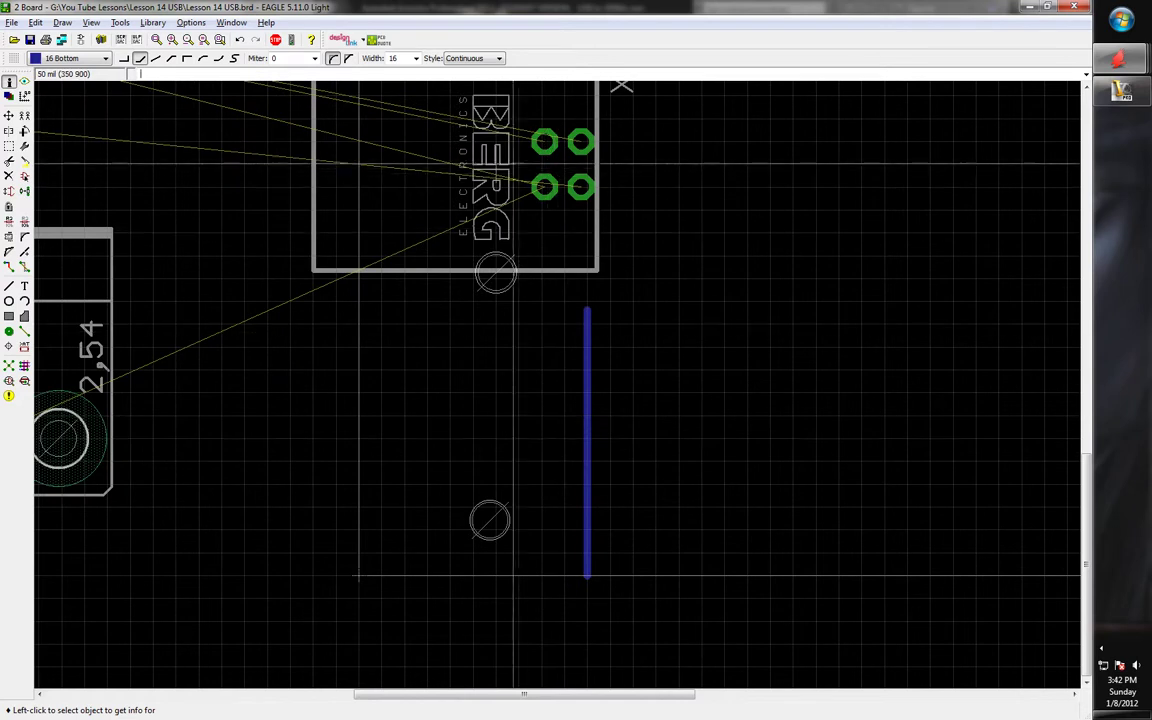
{"action": "left_click", "coordinate": [497, 175]}
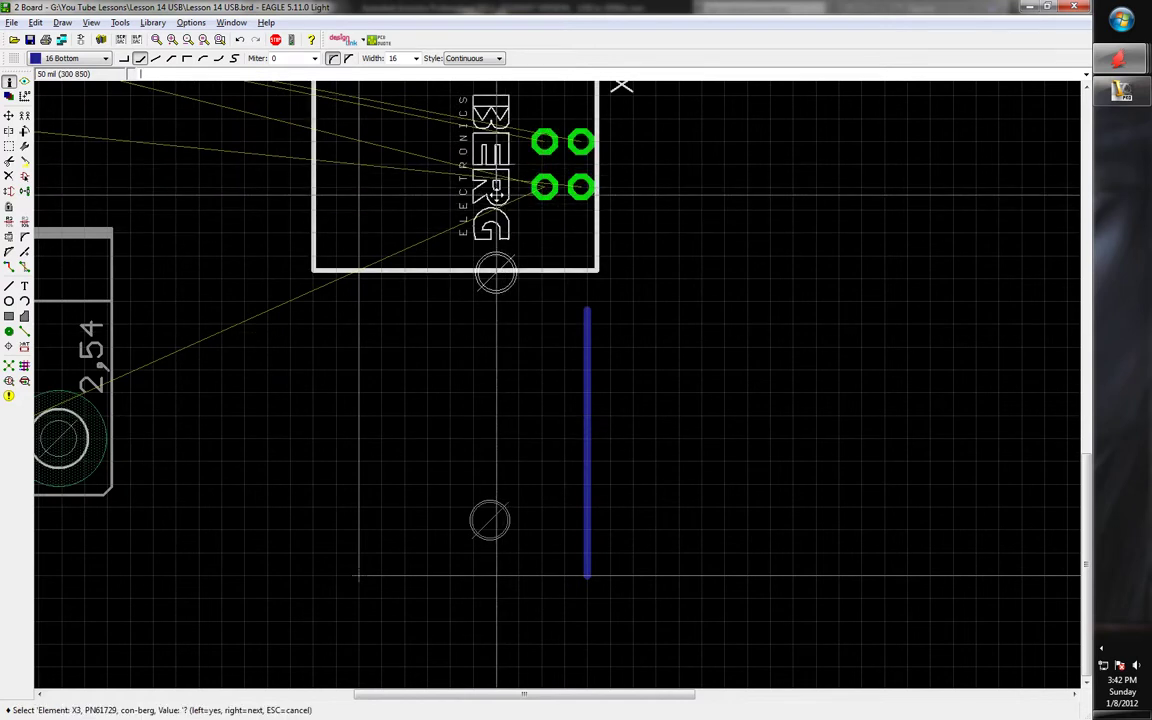
{"action": "right_click", "coordinate": [496, 199]}
{"action": "key", "text": "Escape"}
{"action": "left_click", "coordinate": [498, 201]}
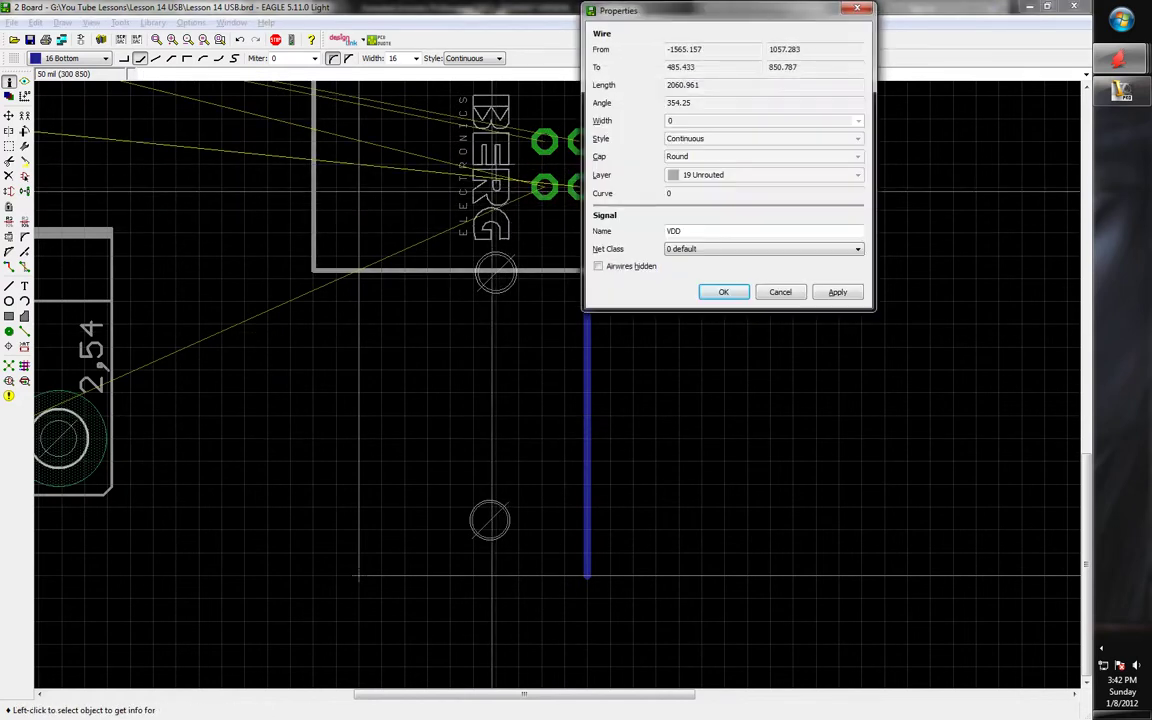
{"action": "left_click", "coordinate": [737, 290]}
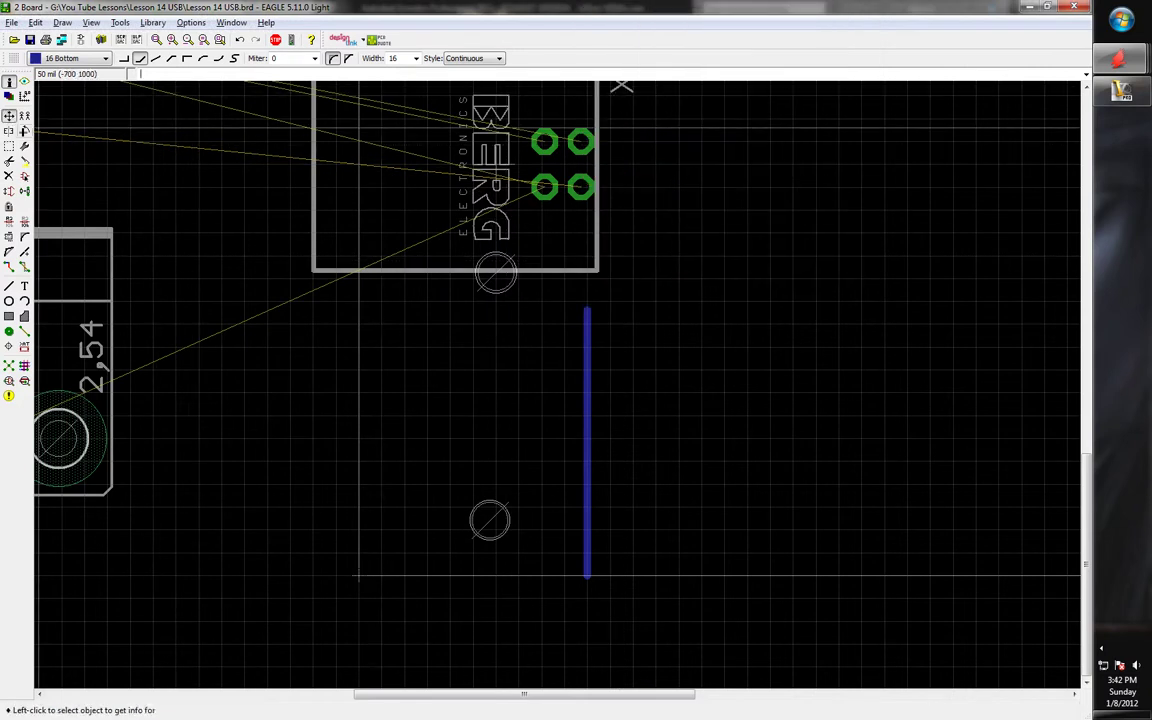
Move X3 to (310, 820) on a 10 mil grid so its lower edge meets the vertical wire's upper end, and restore the 50 mil grid
{"action": "left_click", "coordinate": [9, 115]}
{"action": "left_click", "coordinate": [497, 190]}
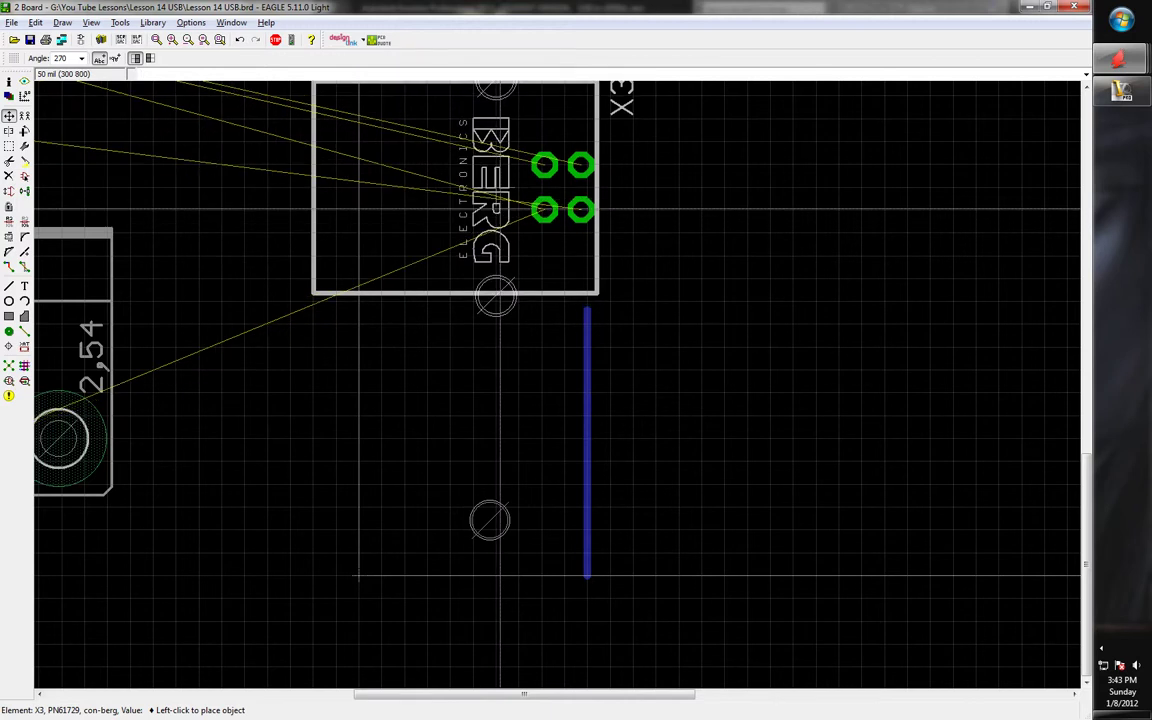
{"action": "left_click", "coordinate": [500, 210]}
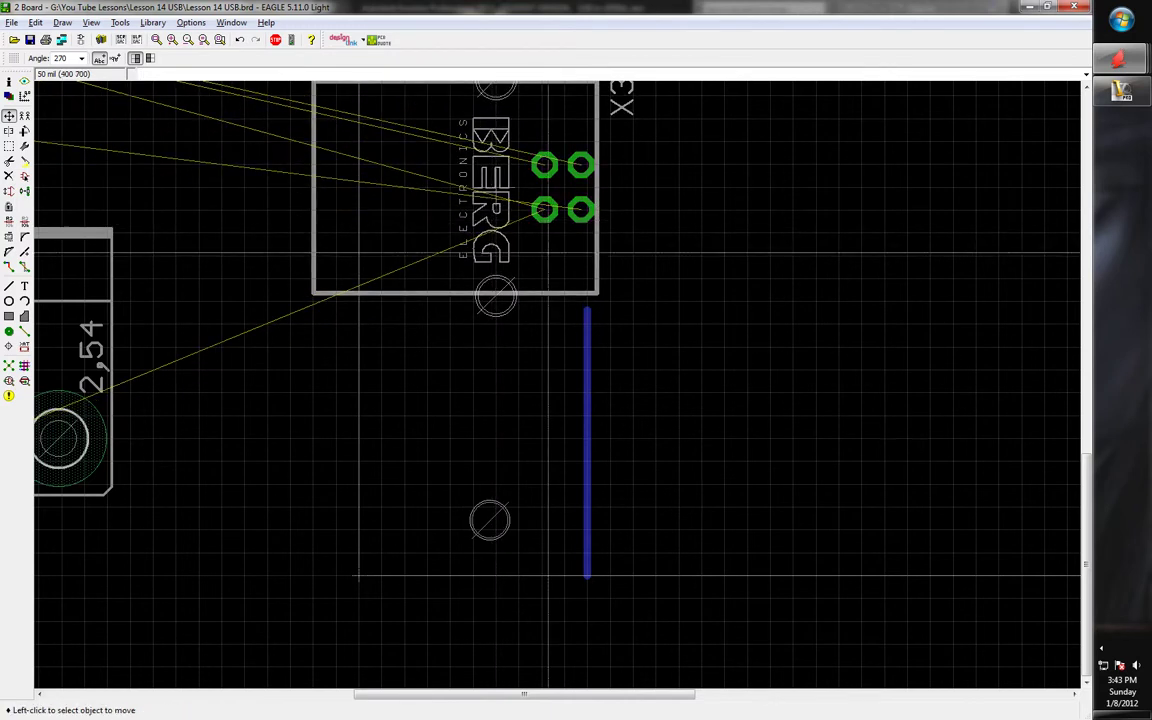
{"action": "type", "text": "grid "}
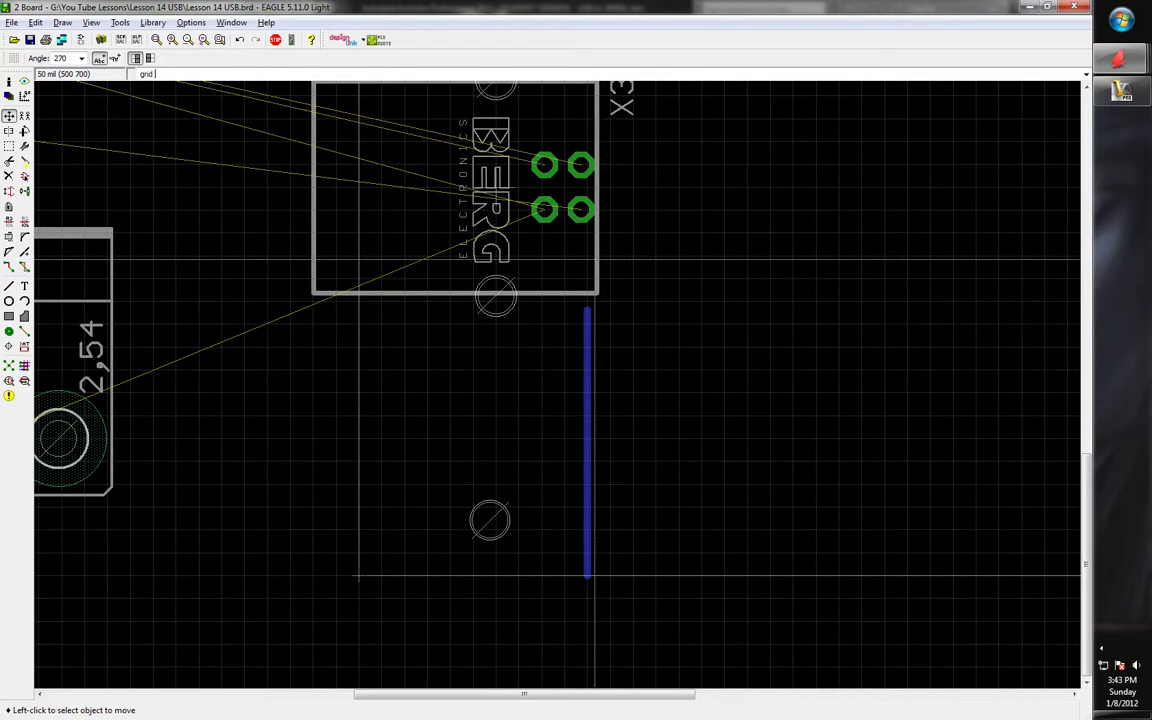
{"action": "type", "text": "10"}
{"action": "key", "text": "Return"}
{"action": "left_click", "coordinate": [502, 198]}
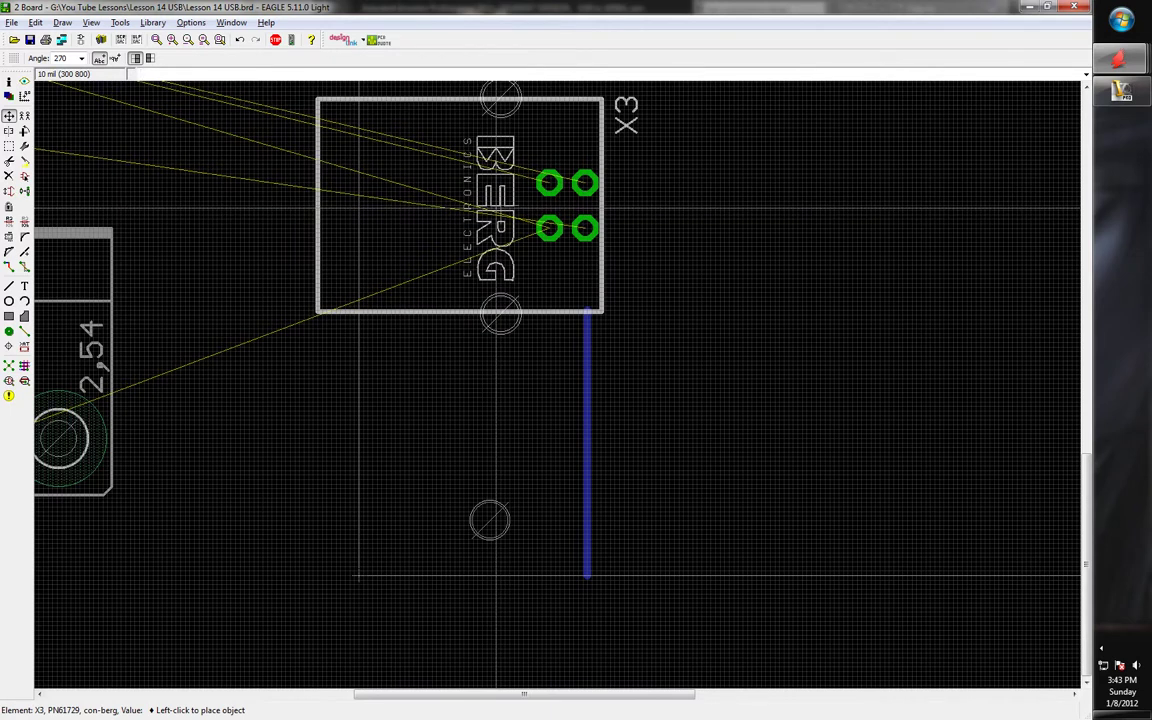
{"action": "left_click", "coordinate": [495, 204]}
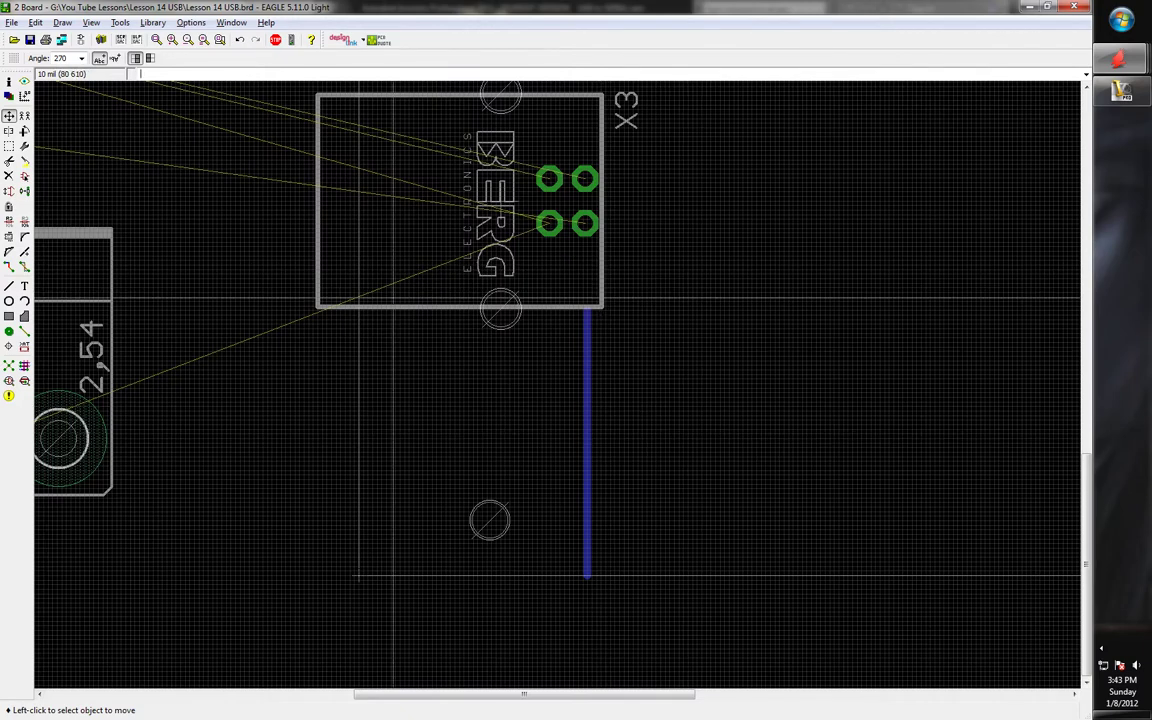
{"action": "key", "text": "Return"}
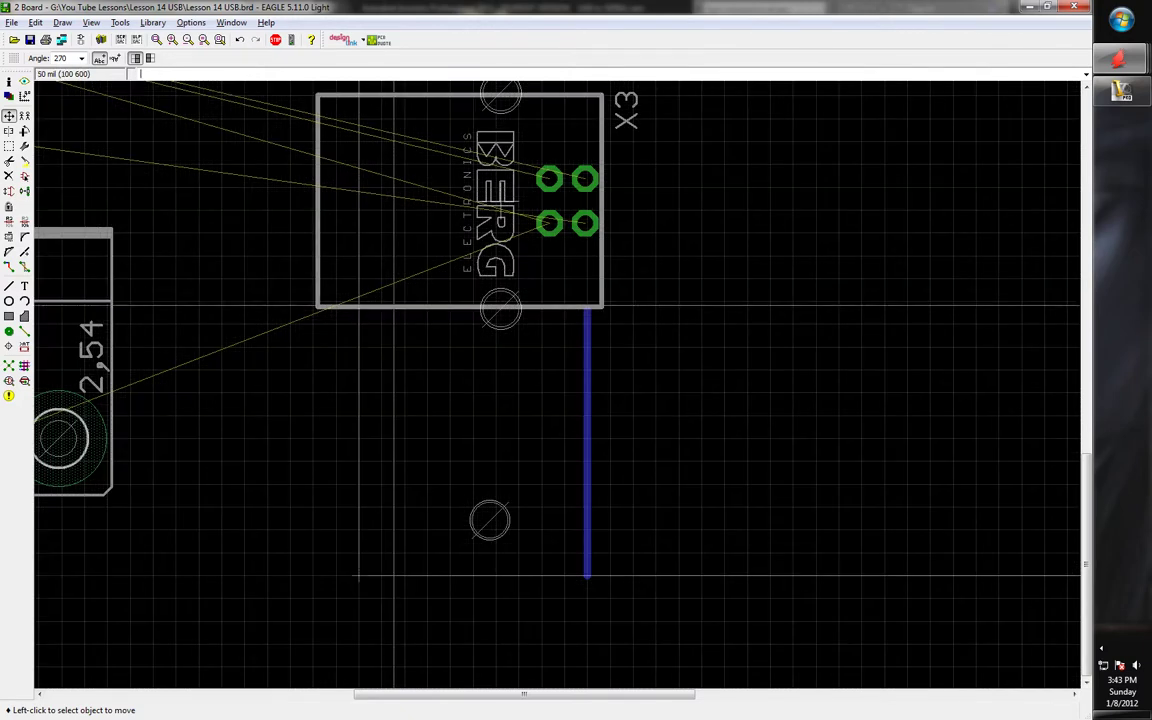
Delete the vertical 16 Bottom reference wire below X3
{"action": "left_click", "coordinate": [10, 176]}
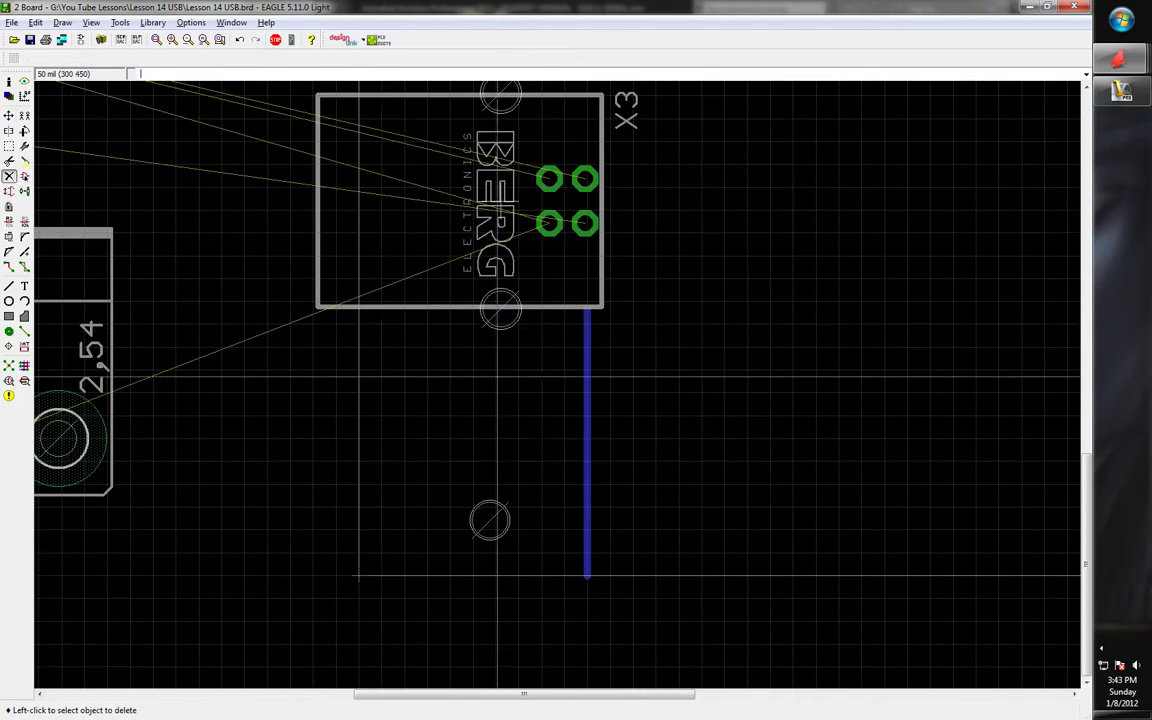
{"action": "left_click", "coordinate": [587, 386]}
{"action": "scroll", "coordinate": [683, 462], "scroll_direction": "down", "scroll_amount": 4}
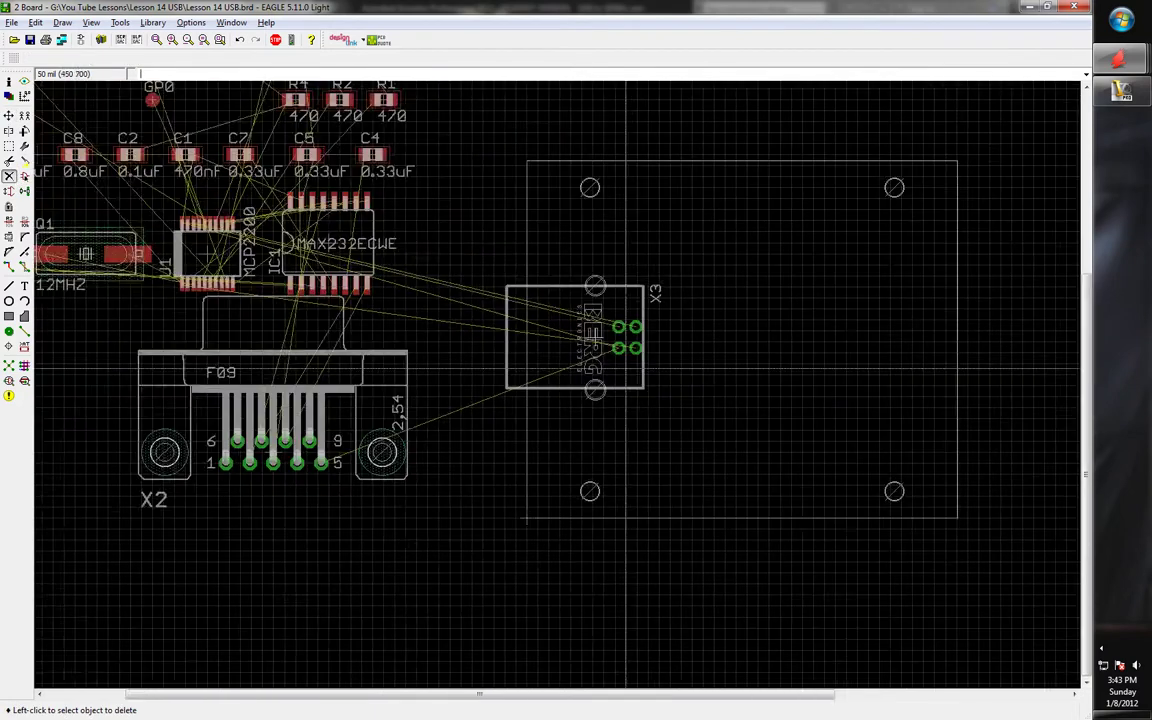
Examine X3's placement, pads and mounting holes relative to the board outline
{"action": "scroll", "coordinate": [643, 300], "scroll_direction": "up", "scroll_amount": 3}
{"action": "scroll", "coordinate": [442, 264], "scroll_direction": "down", "scroll_amount": 2}
{"action": "scroll", "coordinate": [615, 316], "scroll_direction": "up", "scroll_amount": 2}
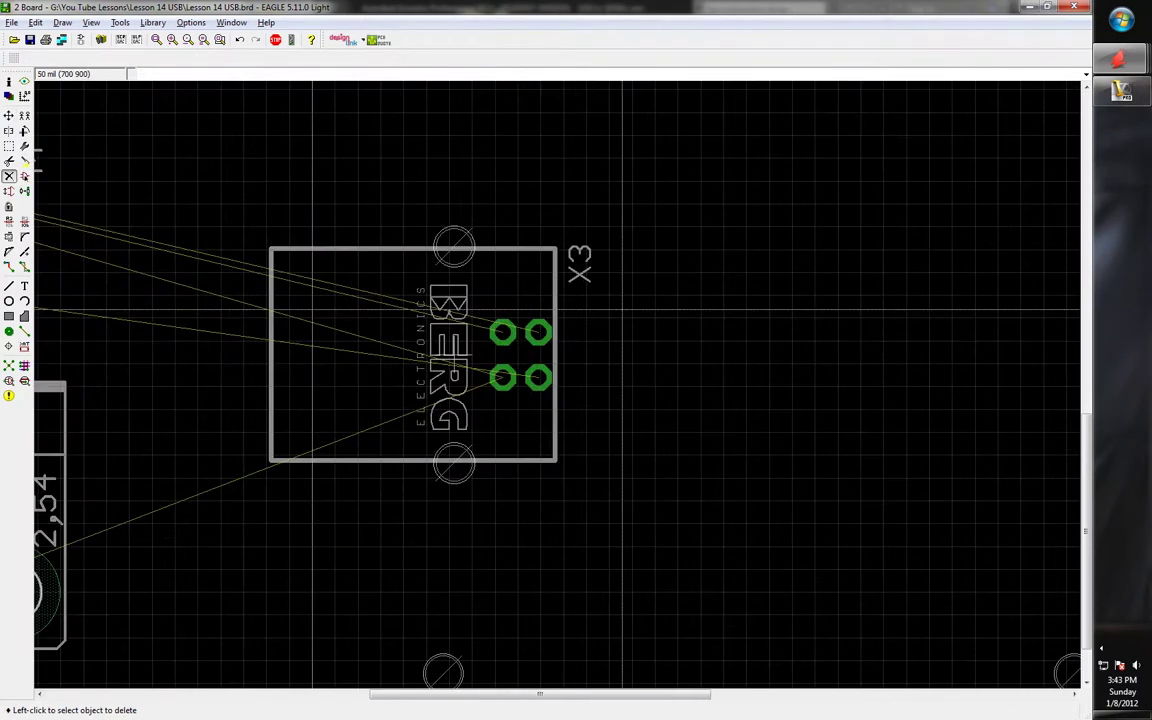
{"action": "scroll", "coordinate": [524, 352], "scroll_direction": "down", "scroll_amount": 2}
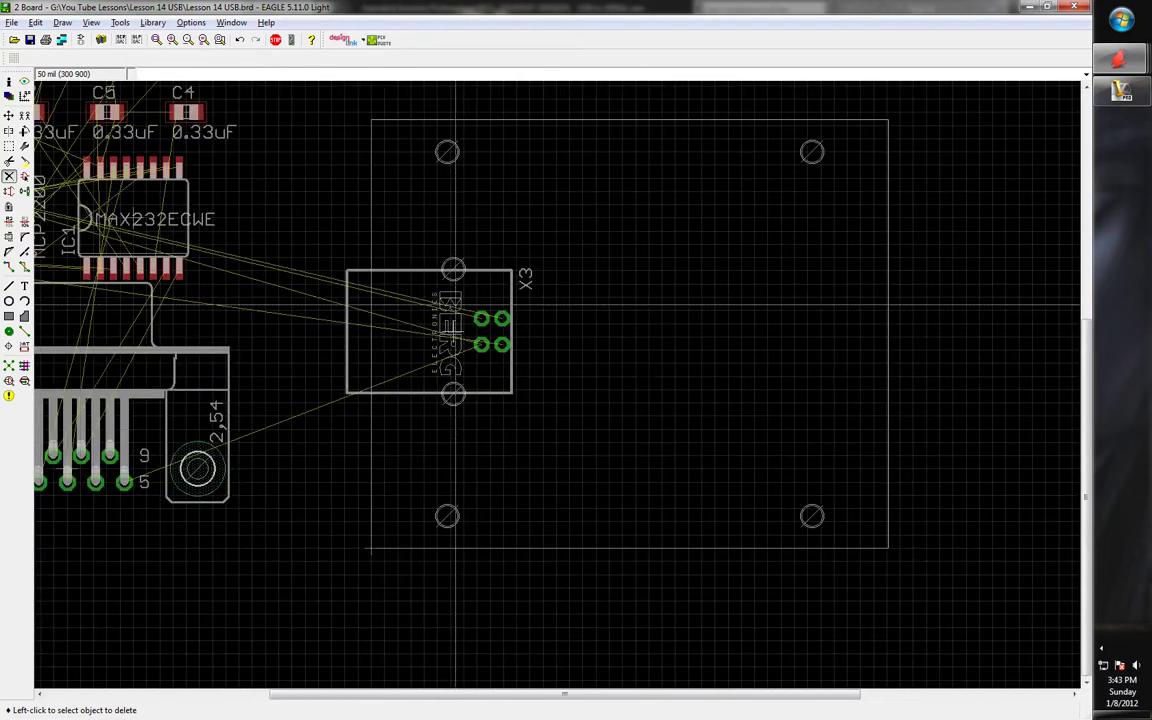
{"action": "scroll", "coordinate": [527, 334], "scroll_direction": "up", "scroll_amount": 2}
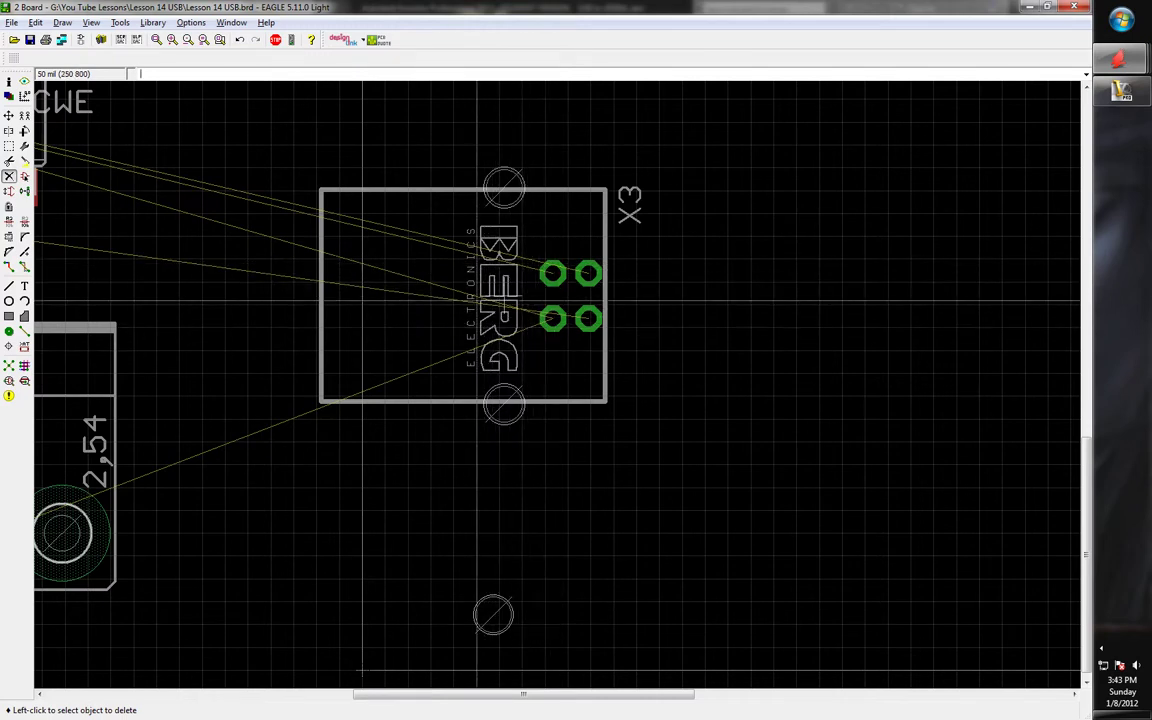
{"action": "scroll", "coordinate": [513, 304], "scroll_direction": "up", "scroll_amount": 2}
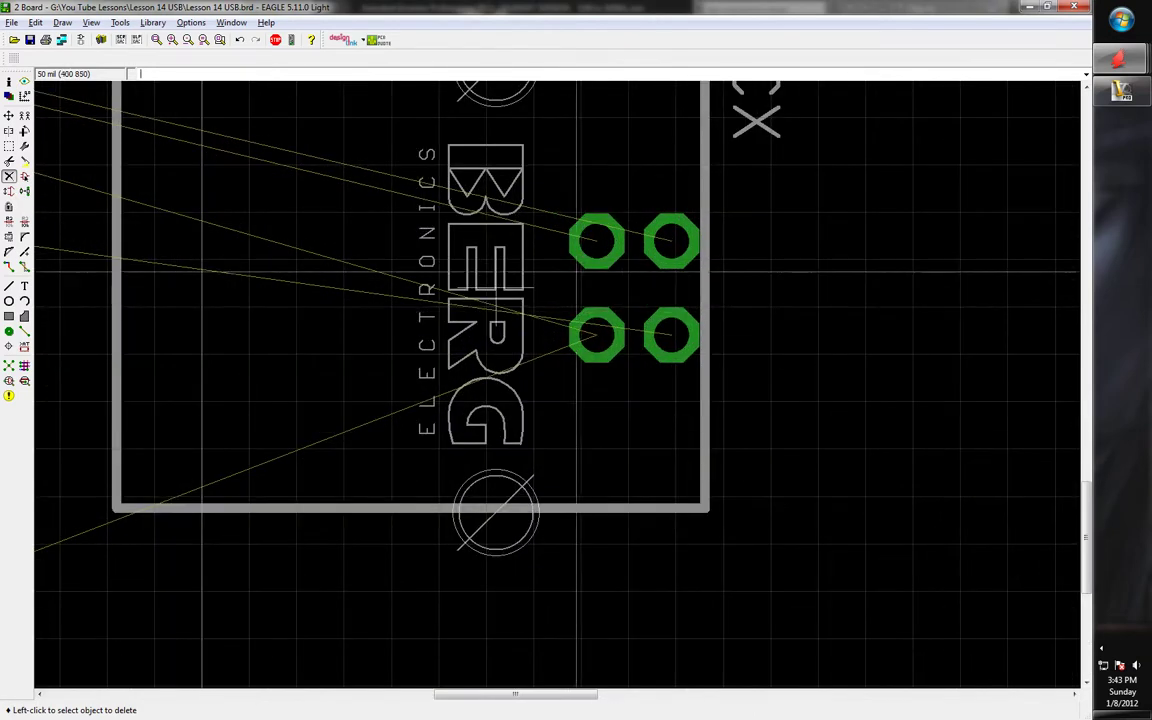
{"action": "scroll", "coordinate": [514, 309], "scroll_direction": "down", "scroll_amount": 1}
{"action": "scroll", "coordinate": [514, 318], "scroll_direction": "up", "scroll_amount": 1}
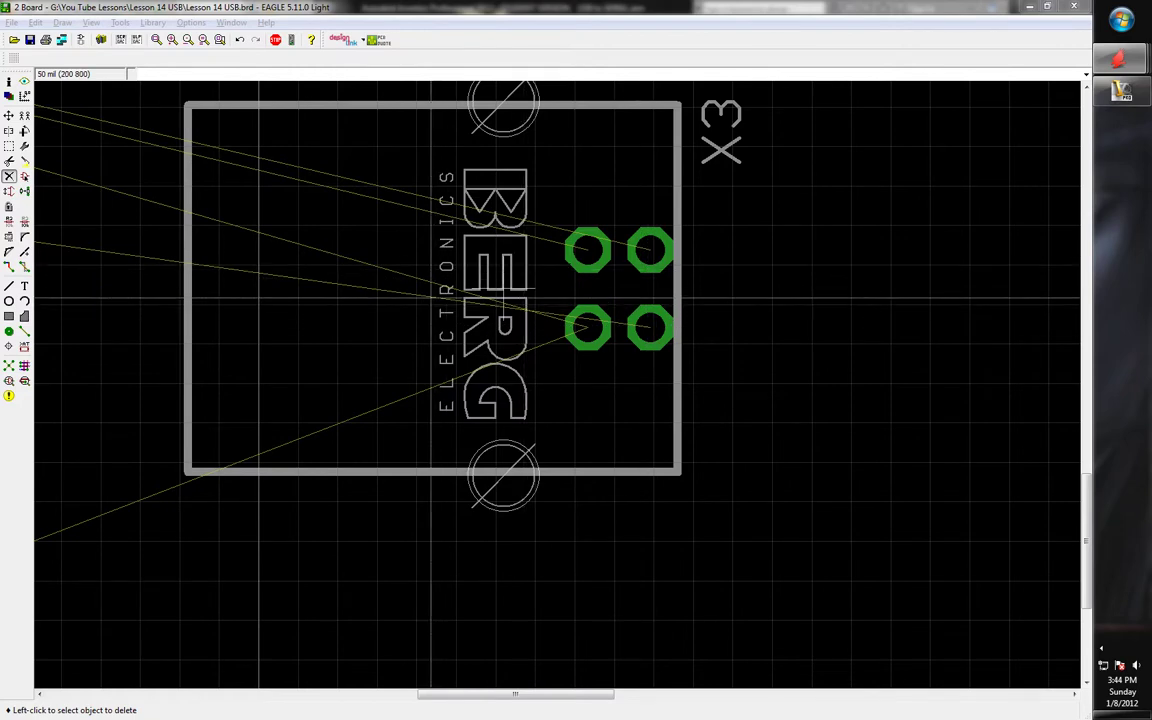
{"action": "left_click", "coordinate": [394, 256]}
{"action": "scroll", "coordinate": [403, 310], "scroll_direction": "down", "scroll_amount": 5}
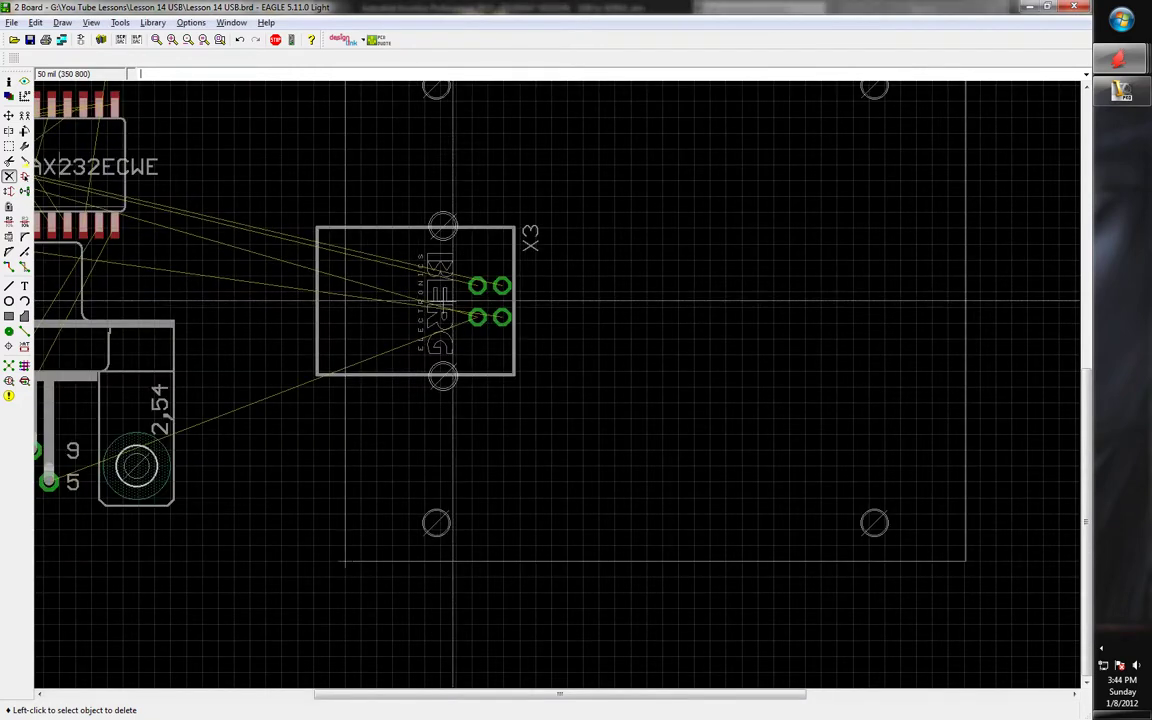
{"action": "scroll", "coordinate": [449, 301], "scroll_direction": "up", "scroll_amount": 2}
Switch to Inventor and examine the USB connector's legs and pins on the underside of the PCB
{"action": "key", "text": "alt+Tab"}
{"action": "scroll", "coordinate": [467, 351], "scroll_direction": "down", "scroll_amount": 3}
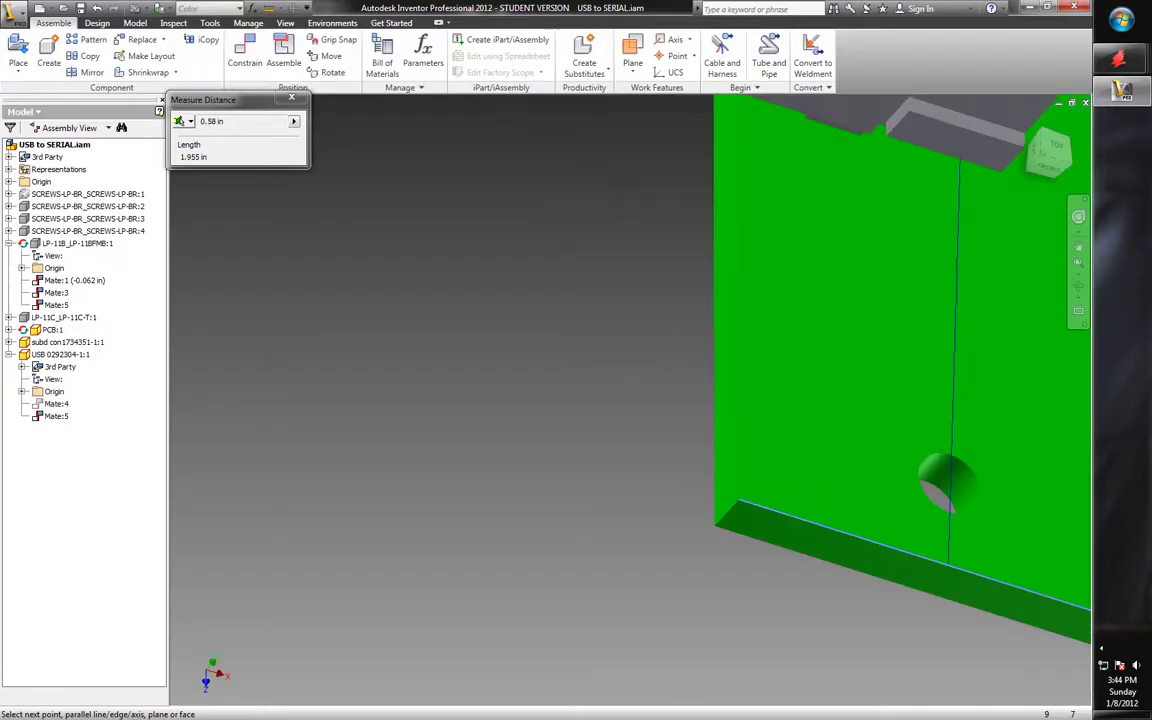
{"action": "scroll", "coordinate": [479, 362], "scroll_direction": "up", "scroll_amount": 7}
{"action": "scroll", "coordinate": [583, 290], "scroll_direction": "down", "scroll_amount": 5}
{"action": "middle_click_drag", "start_coordinate": [560, 450], "coordinate": [728, 256], "text": "shift"}
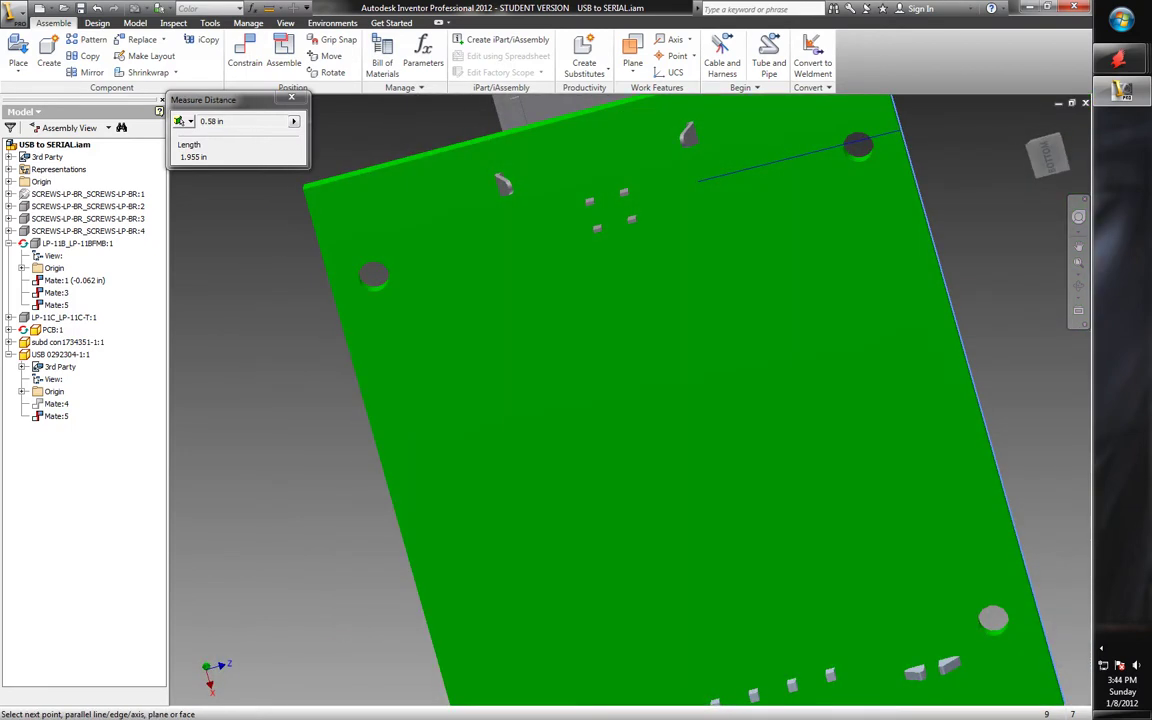
Switch back to EAGLE and check X3's element properties and pad layout against the USB connector in the Inventor model
{"action": "key", "text": "alt+Tab"}
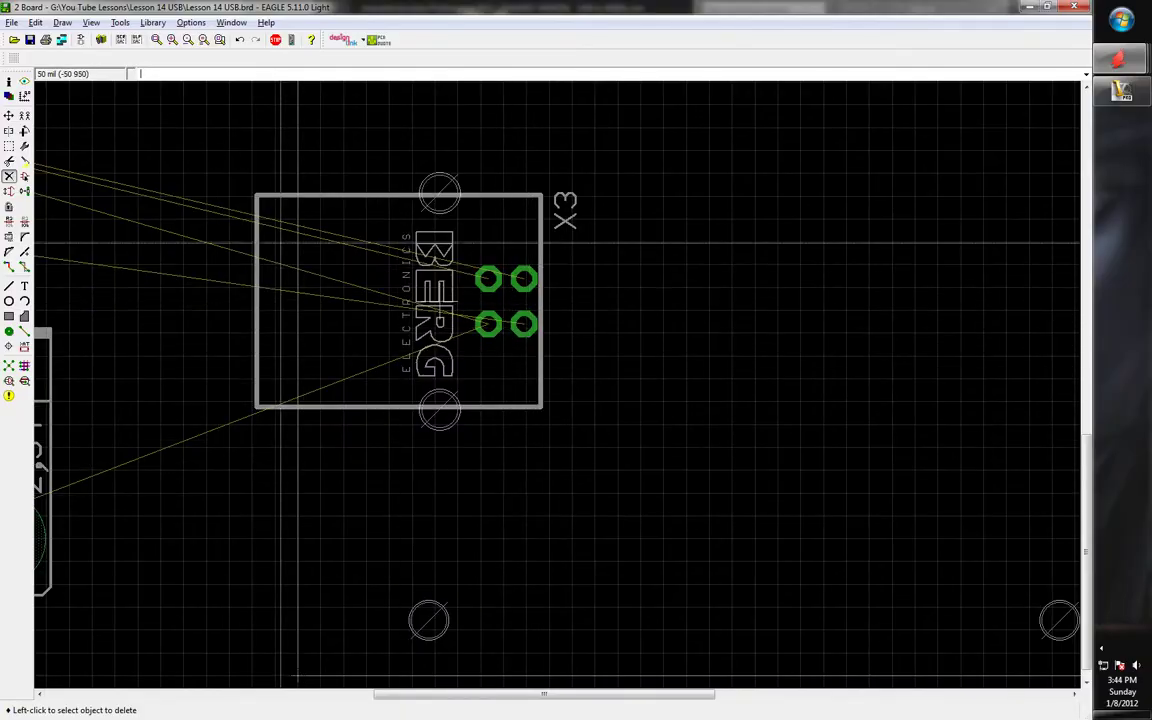
{"action": "left_click", "coordinate": [9, 81]}
{"action": "left_click", "coordinate": [454, 299]}
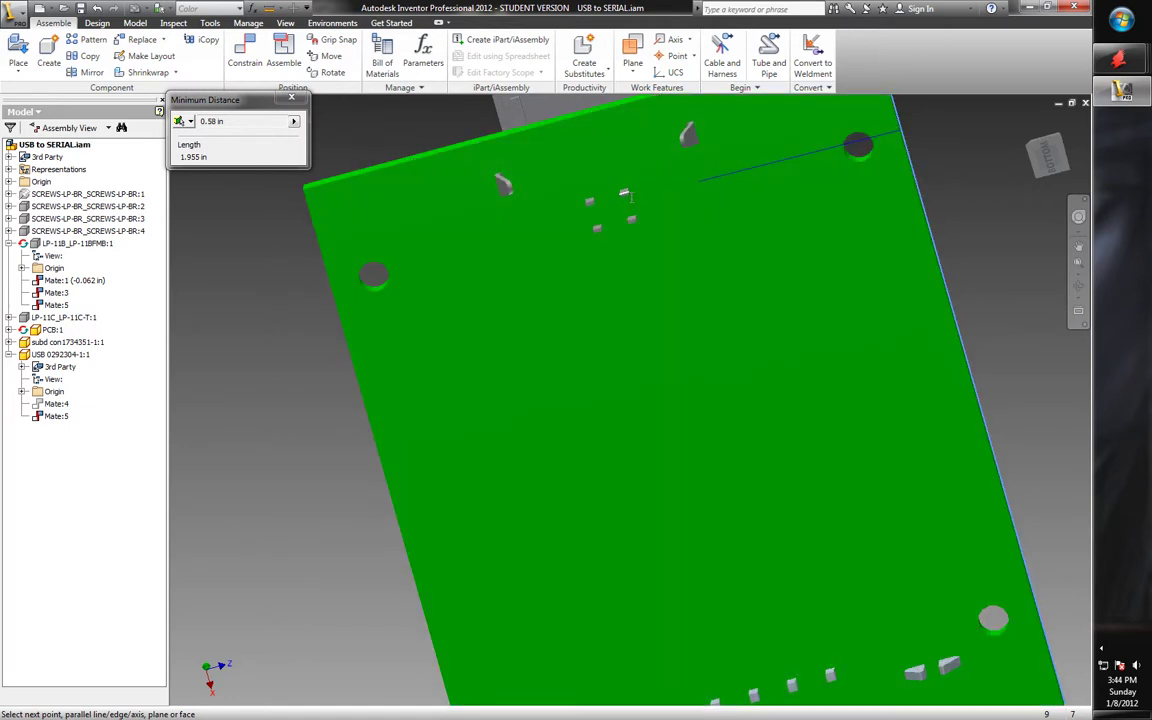
{"action": "key", "text": "alt+Tab"}
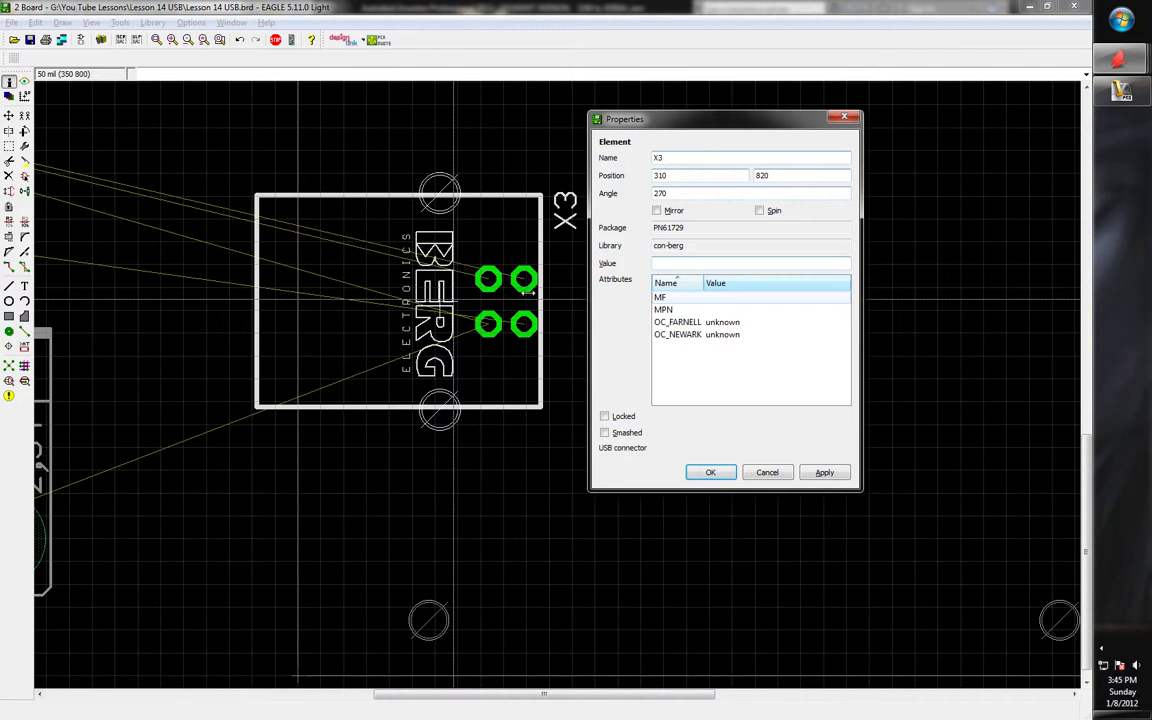
{"action": "left_click", "coordinate": [766, 478]}
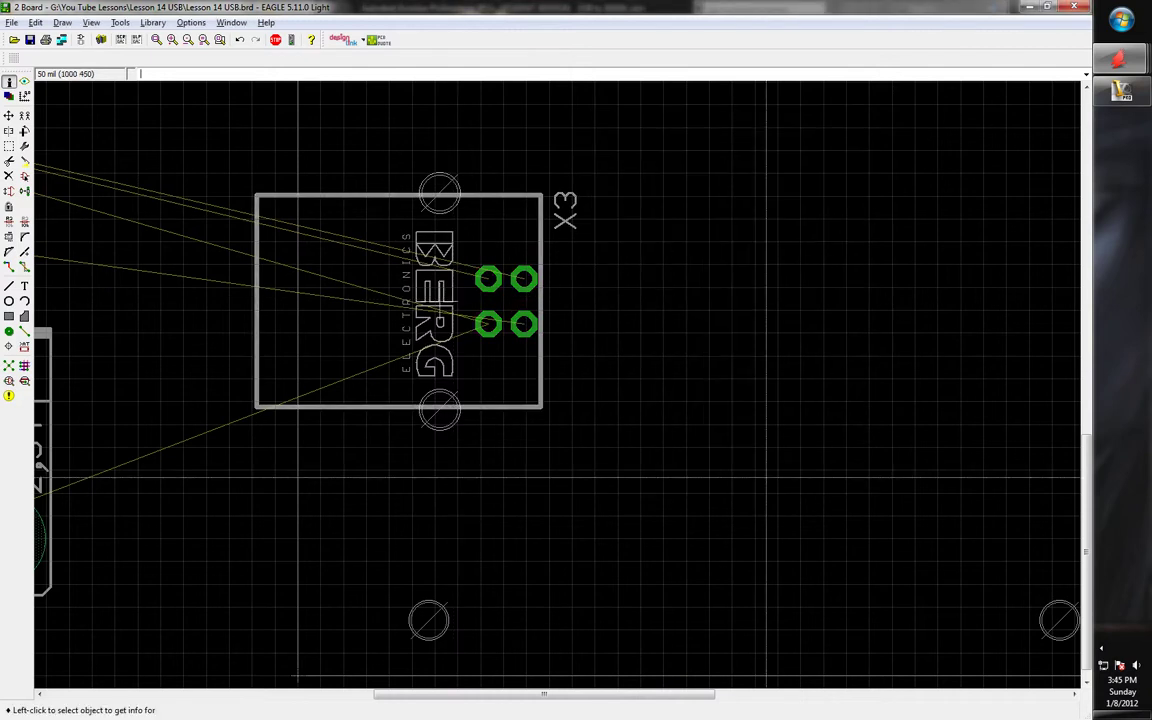
{"action": "scroll", "coordinate": [524, 293], "scroll_direction": "down", "scroll_amount": 2}
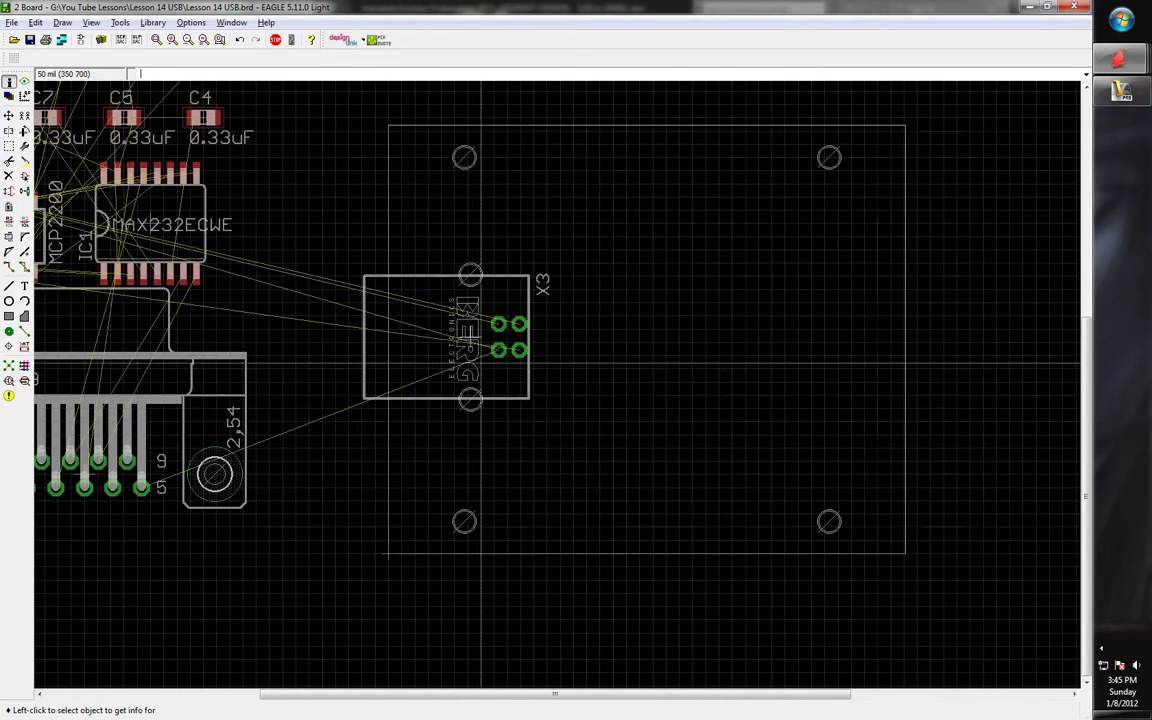
{"action": "scroll", "coordinate": [540, 320], "scroll_direction": "up", "scroll_amount": 5}
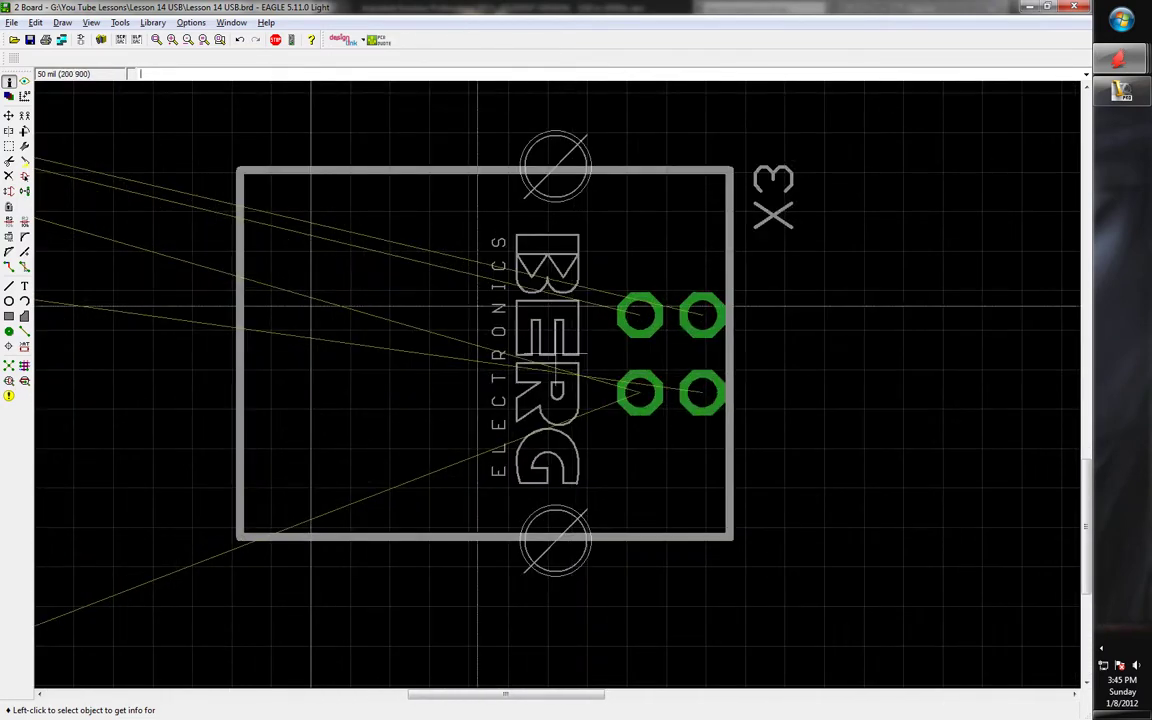
{"action": "scroll", "coordinate": [310, 327], "scroll_direction": "down", "scroll_amount": 2}
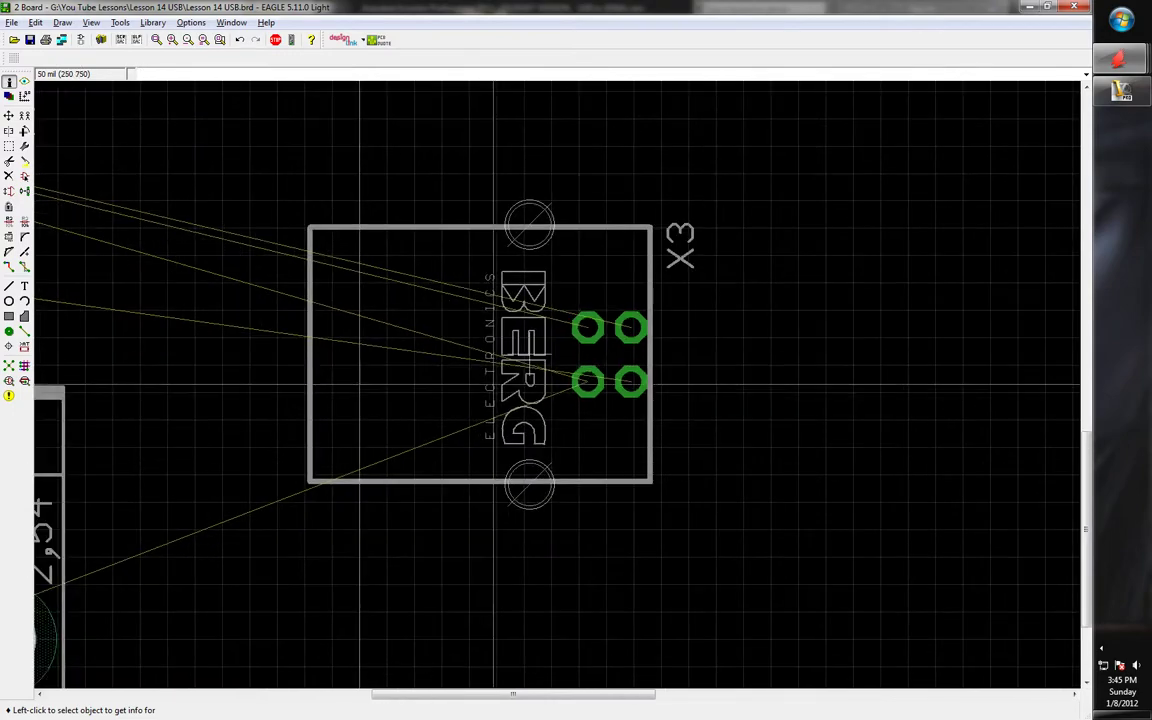
{"action": "scroll", "coordinate": [310, 327], "scroll_direction": "up", "scroll_amount": 2}
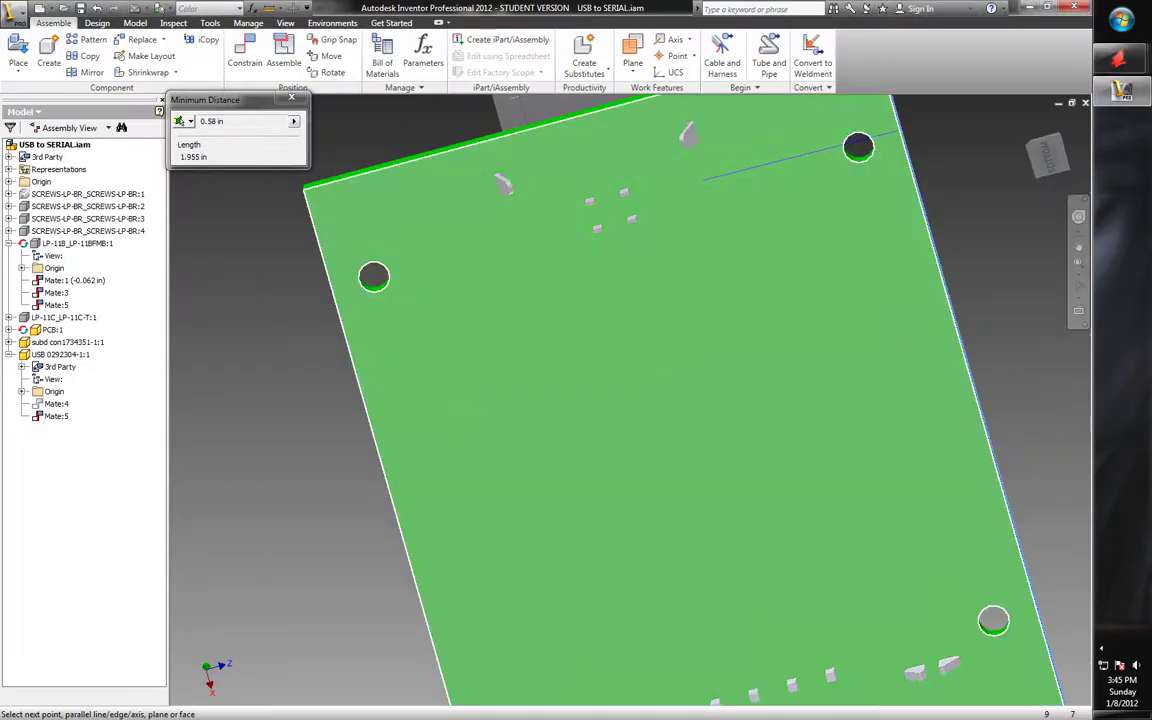
Examine the USB connector's position on the PCB's component side in the Inventor assembly, ending in the top view
{"action": "scroll", "coordinate": [377, 349], "scroll_direction": "down", "scroll_amount": 5}
{"action": "scroll", "coordinate": [380, 349], "scroll_direction": "up", "scroll_amount": 4}
{"action": "middle_click_drag", "start_coordinate": [380, 349], "coordinate": [480, 380], "text": "shift"}
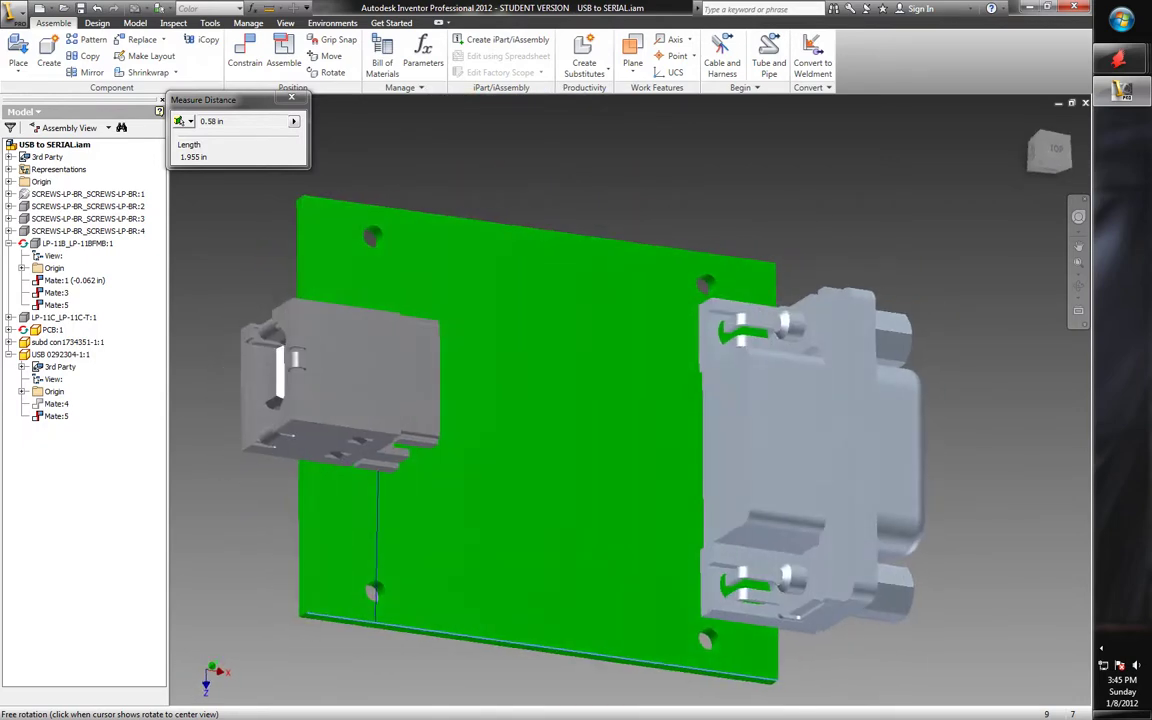
{"action": "scroll", "coordinate": [385, 378], "scroll_direction": "up", "scroll_amount": 6}
{"action": "scroll", "coordinate": [488, 440], "scroll_direction": "down", "scroll_amount": 6}
{"action": "scroll", "coordinate": [458, 490], "scroll_direction": "up", "scroll_amount": 3}
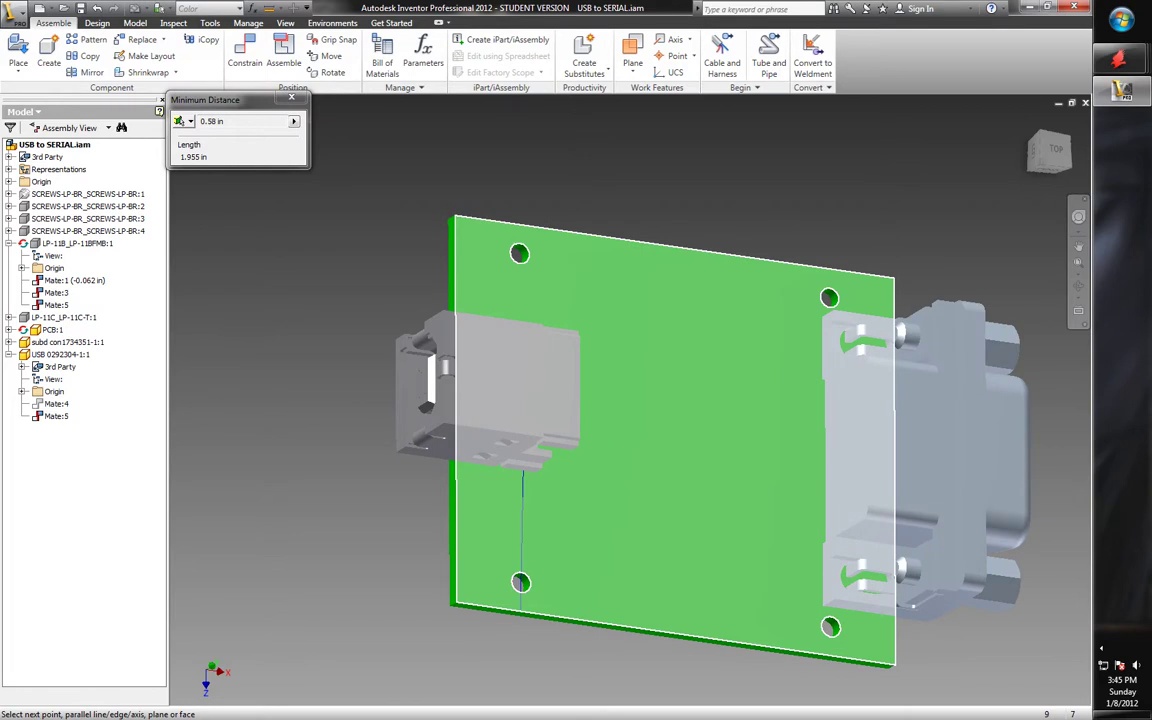
{"action": "scroll", "coordinate": [540, 518], "scroll_direction": "up", "scroll_amount": 3}
{"action": "middle_click_drag", "start_coordinate": [500, 638], "coordinate": [465, 650], "text": "shift"}
{"action": "left_click", "coordinate": [1049, 152]}
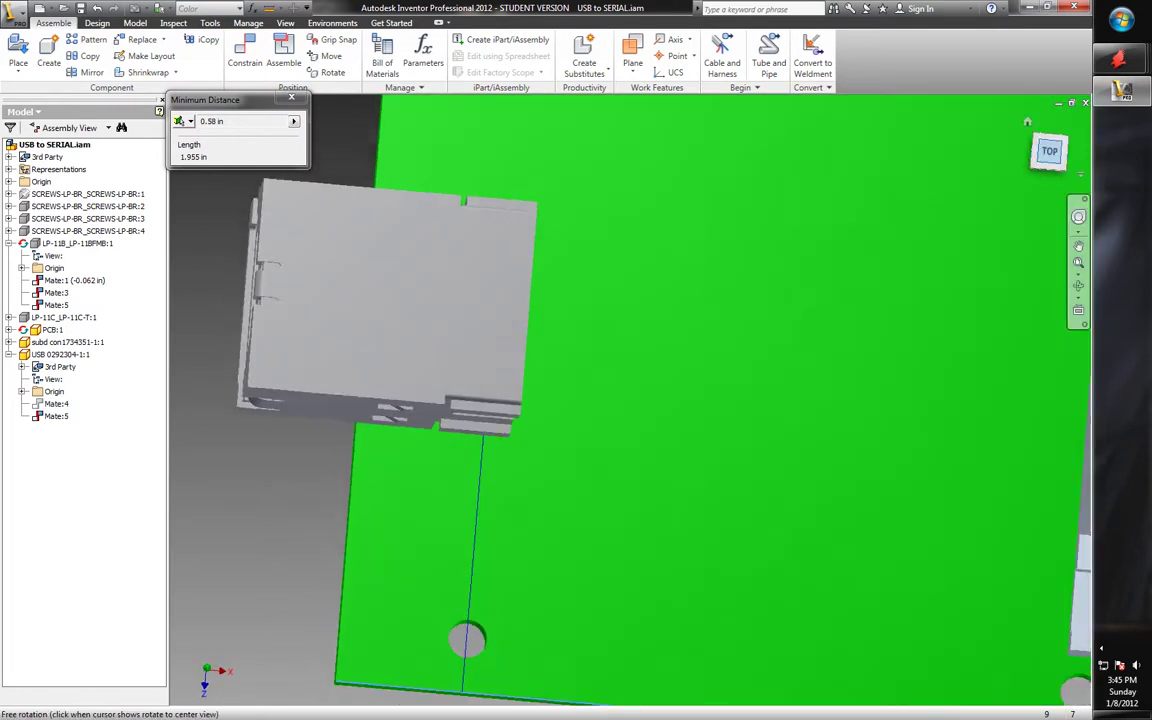
Measure the distance from the PCB's edge to the outer corner of the overhanging USB connector
{"action": "scroll", "coordinate": [406, 484], "scroll_direction": "up", "scroll_amount": 5}
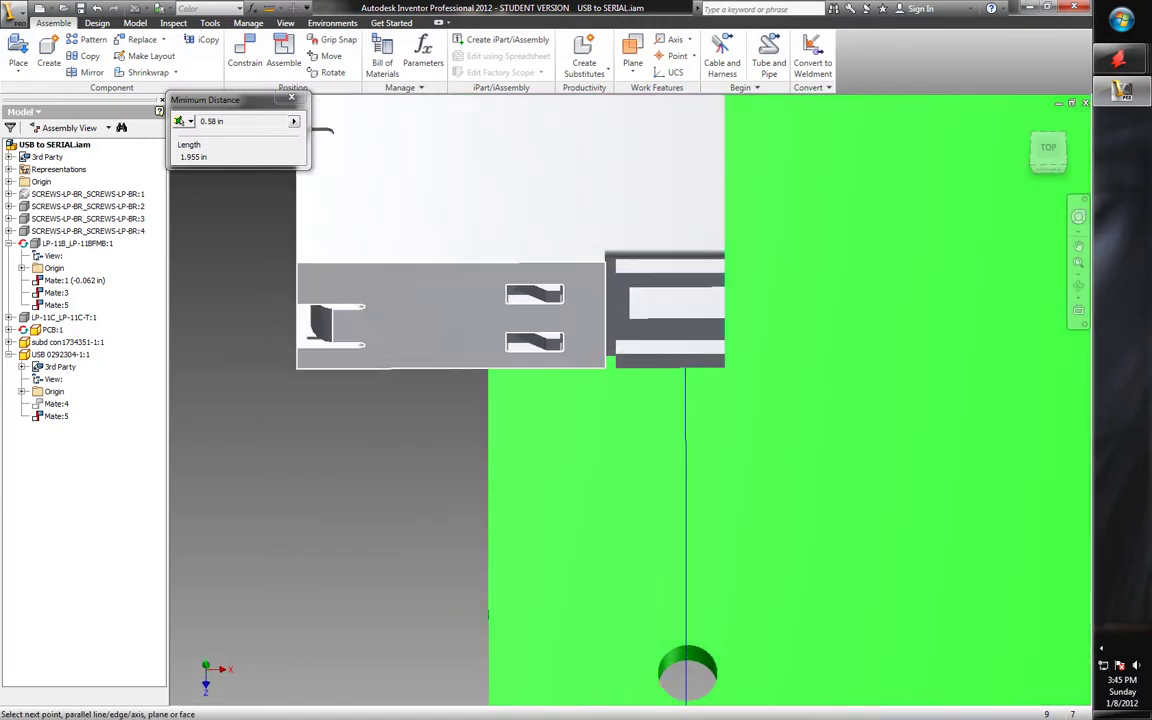
{"action": "right_click", "coordinate": [378, 400]}
{"action": "left_click", "coordinate": [405, 419]}
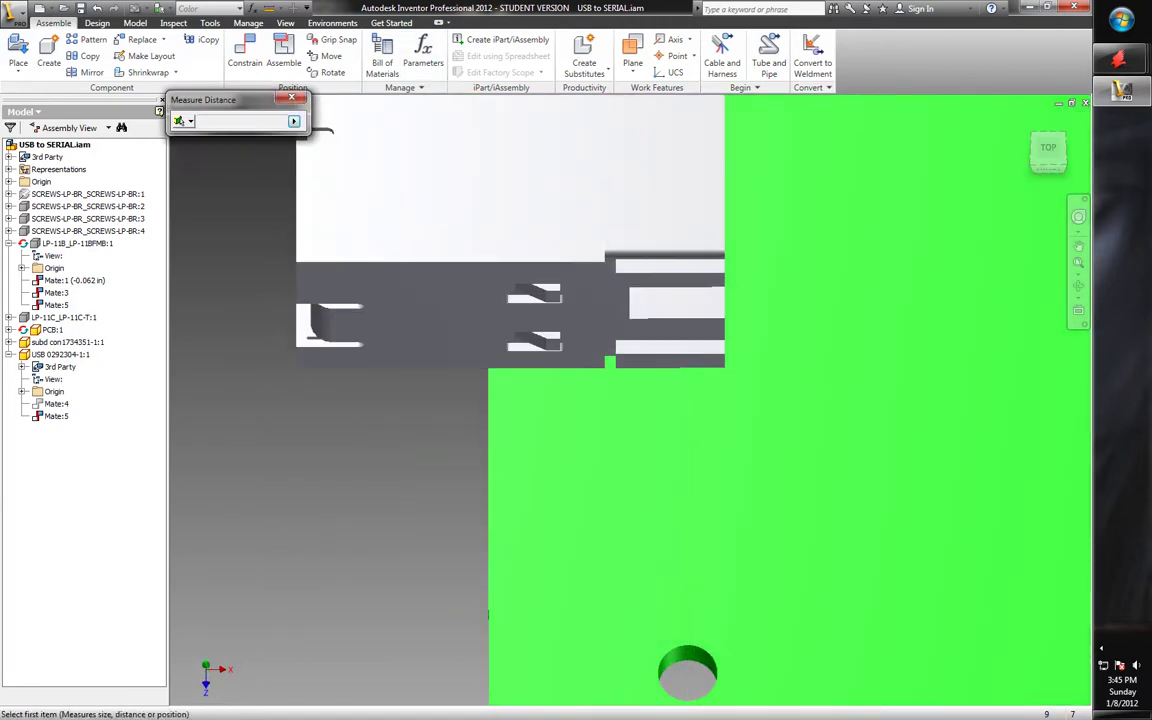
{"action": "left_click", "coordinate": [296, 367]}
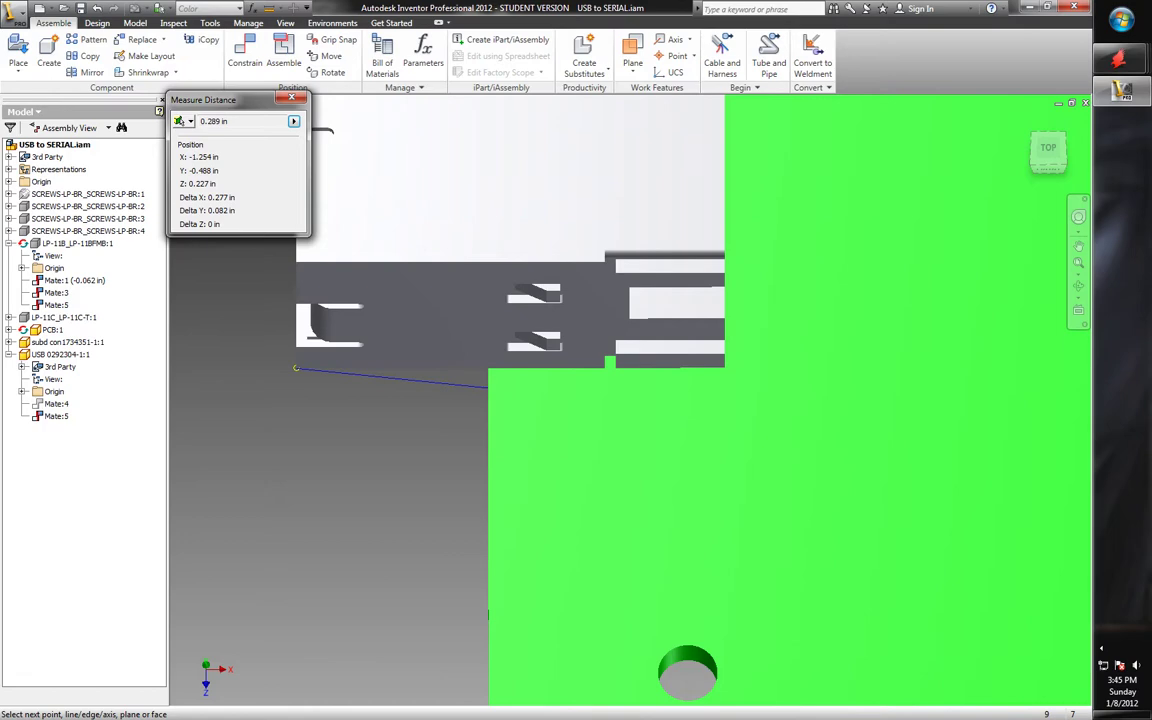
{"action": "right_click", "coordinate": [234, 344]}
{"action": "left_click", "coordinate": [260, 364]}
Switch to EAGLE and draw a horizontal reference wire about 200 mil long outward from the board edge, just below X3
{"action": "key", "text": "alt+Tab"}
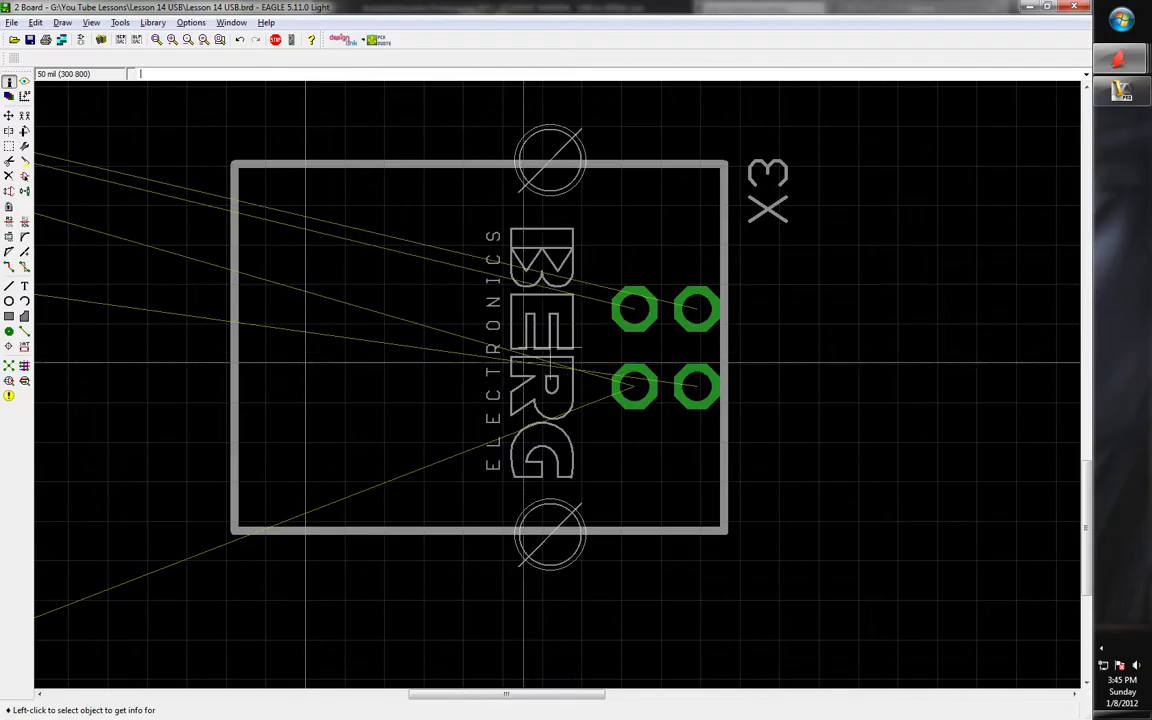
{"action": "scroll", "coordinate": [493, 321], "scroll_direction": "down", "scroll_amount": 2}
{"action": "scroll", "coordinate": [389, 576], "scroll_direction": "up", "scroll_amount": 2}
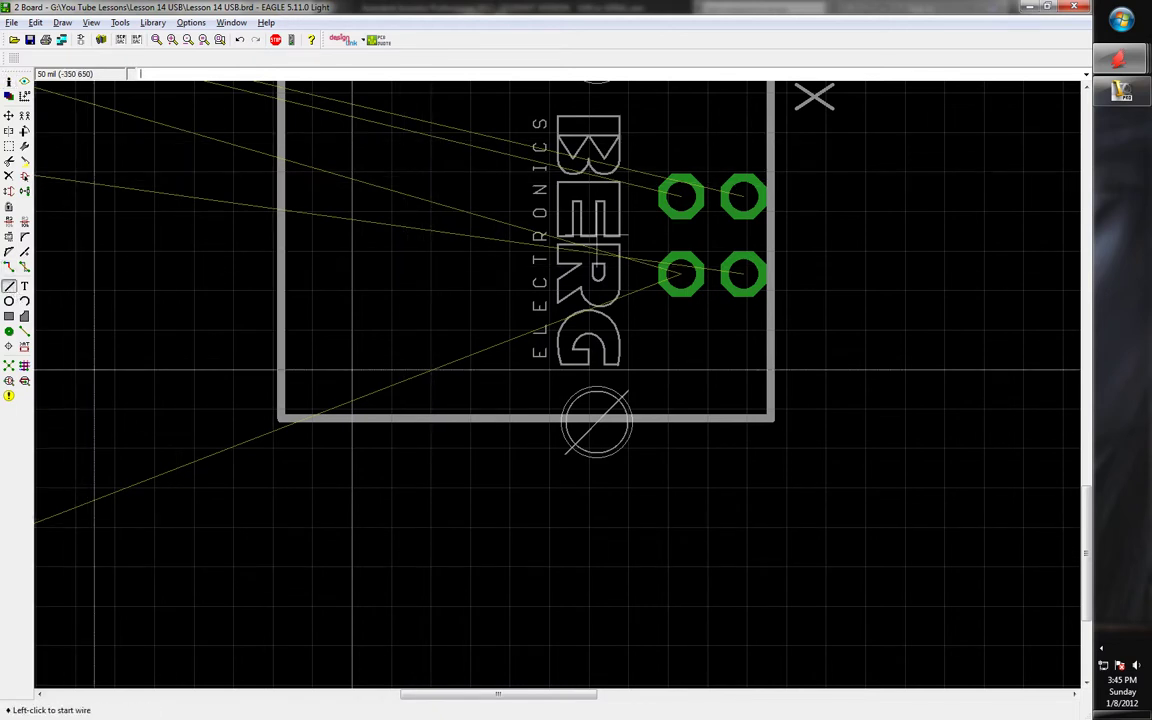
{"action": "left_click", "coordinate": [8, 284]}
{"action": "left_click", "coordinate": [352, 447]}
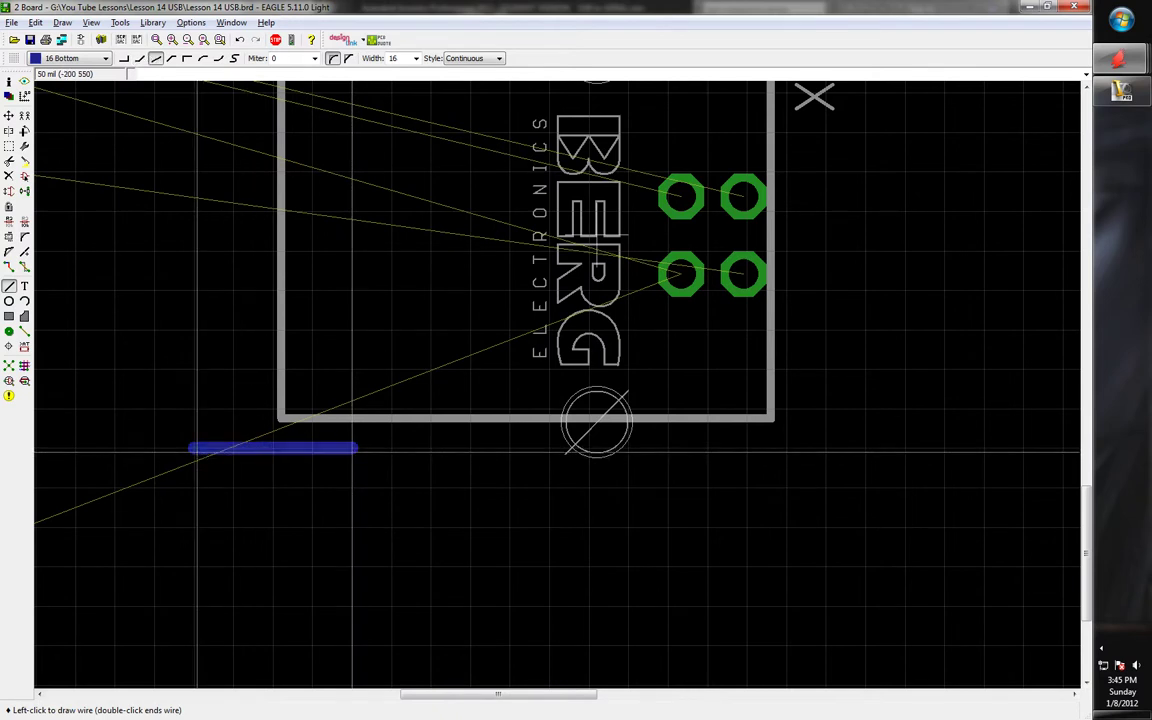
{"action": "double_click", "coordinate": [197, 449]}
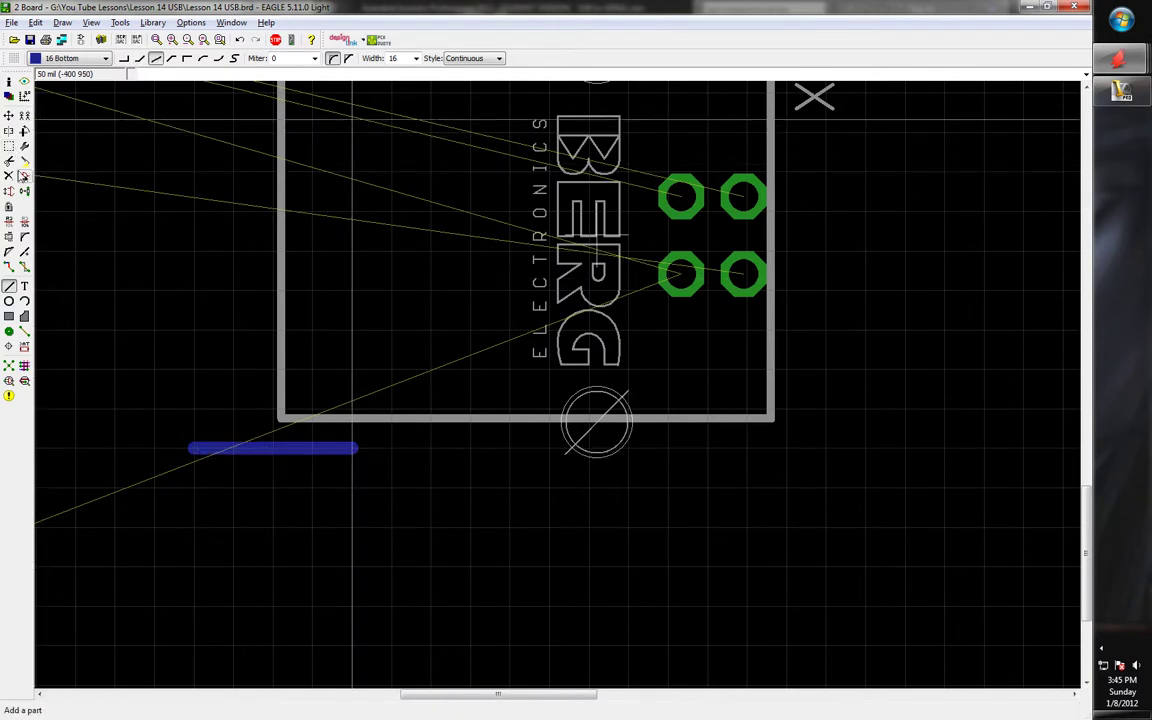
Edit the reference wire's end X coordinate so its length matches the 0.289 in connector overhang measured in Inventor
{"action": "left_click", "coordinate": [8, 81]}
{"action": "left_click", "coordinate": [270, 448]}
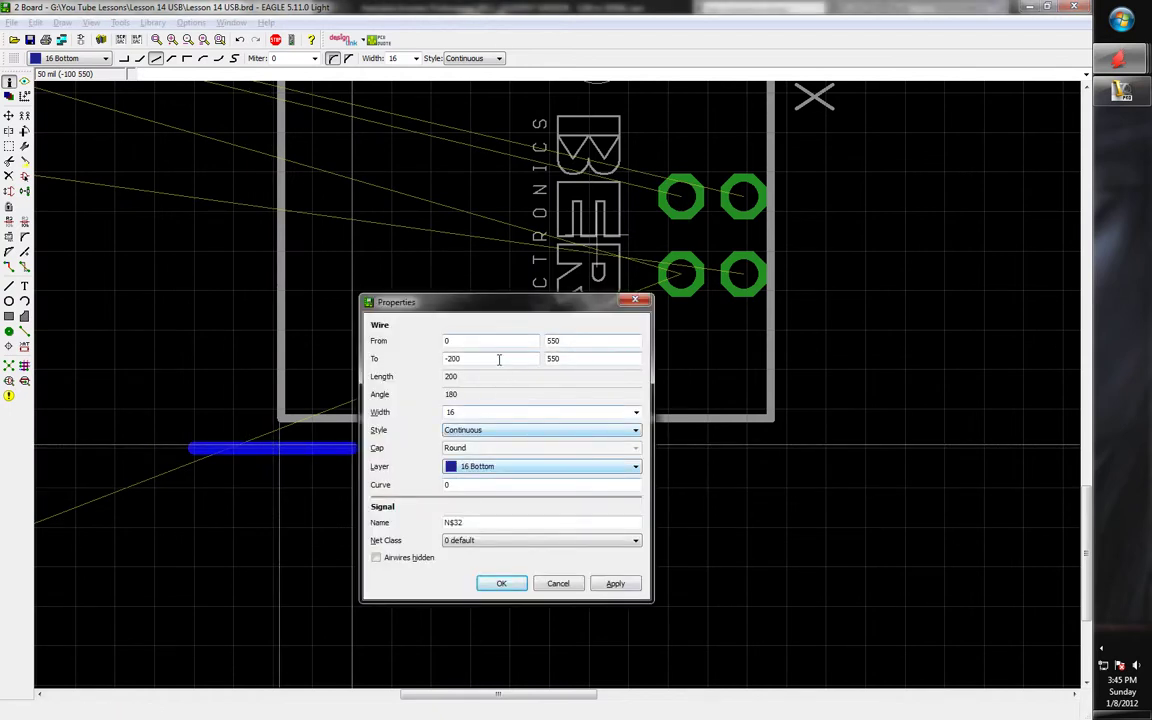
{"action": "type", "text": "-280"}
{"action": "key", "text": "Return"}
{"action": "scroll", "coordinate": [531, 386], "scroll_direction": "down", "scroll_amount": 1}
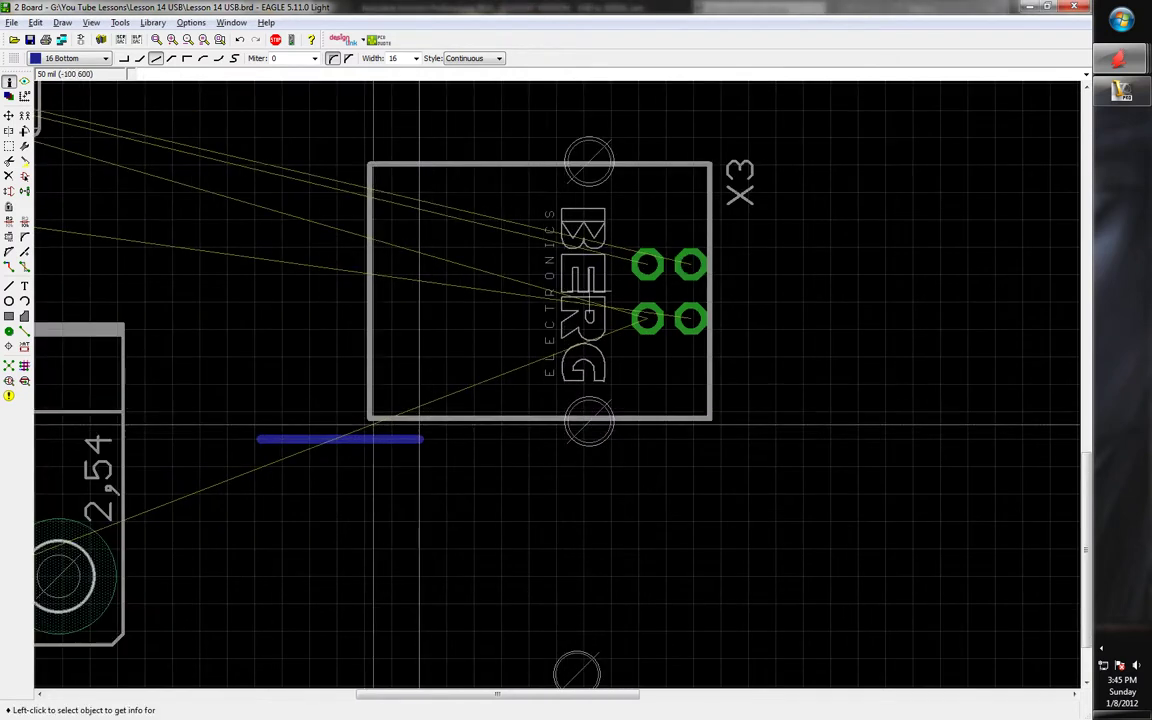
{"action": "scroll", "coordinate": [351, 392], "scroll_direction": "up", "scroll_amount": 1}
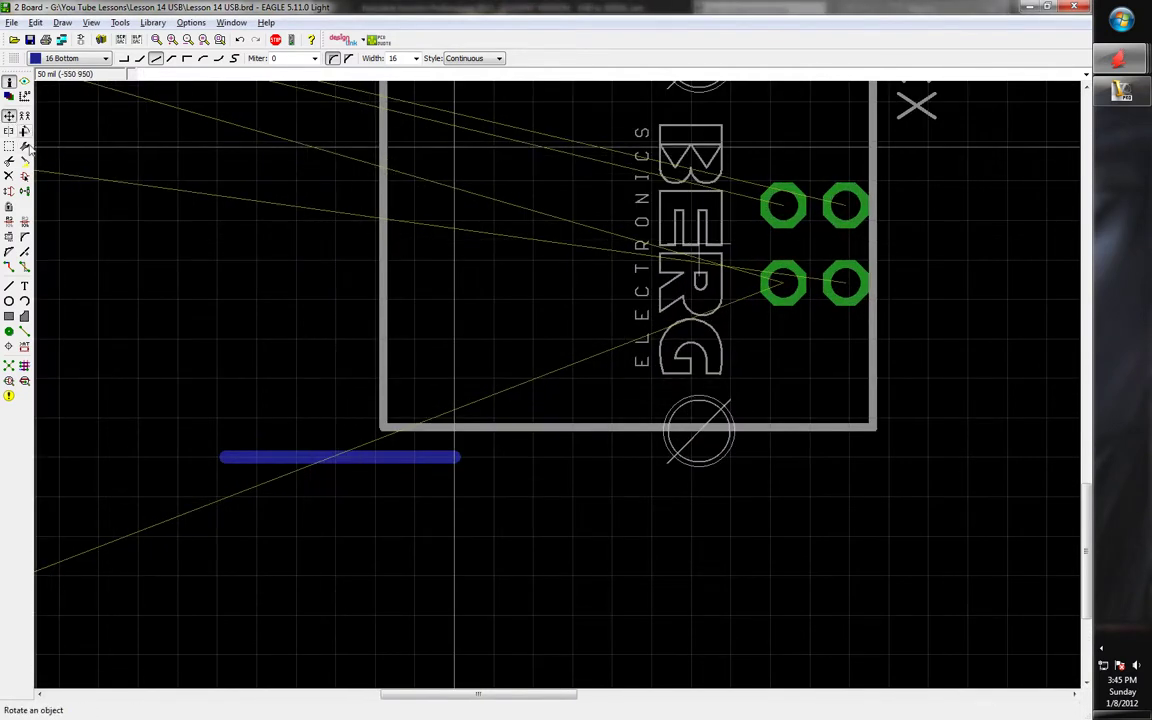
Set the grid to 10 mil and move X3 horizontally until its outline's outer edge lines up with the reference wire's end
{"action": "left_click", "coordinate": [9, 115]}
{"action": "left_click", "coordinate": [691, 241]}
{"action": "type", "text": "grid "}
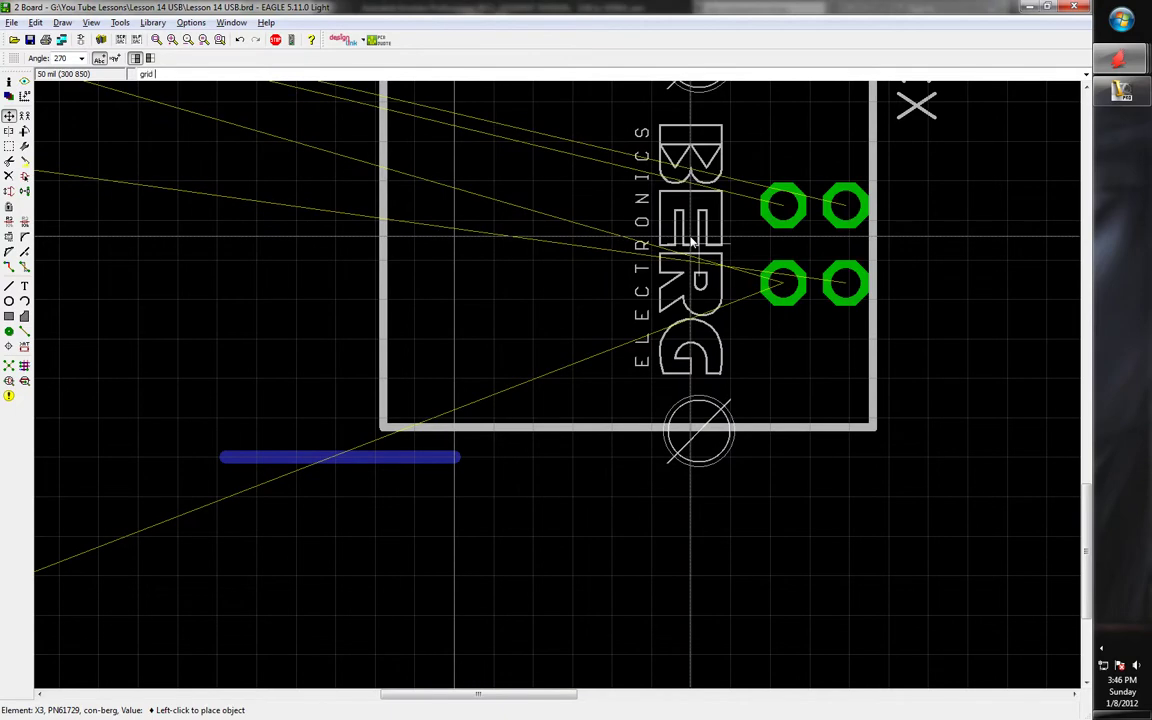
{"action": "type", "text": "10"}
{"action": "key", "text": "Return"}
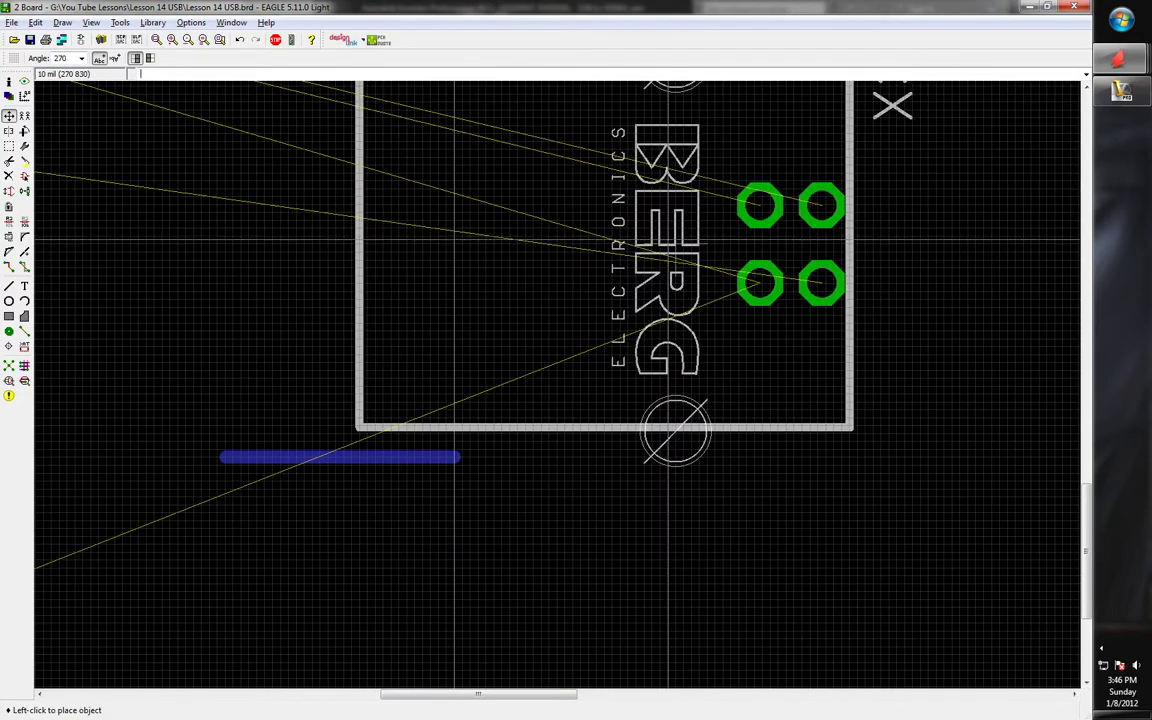
{"action": "key", "text": "Escape"}
{"action": "left_click", "coordinate": [691, 264]}
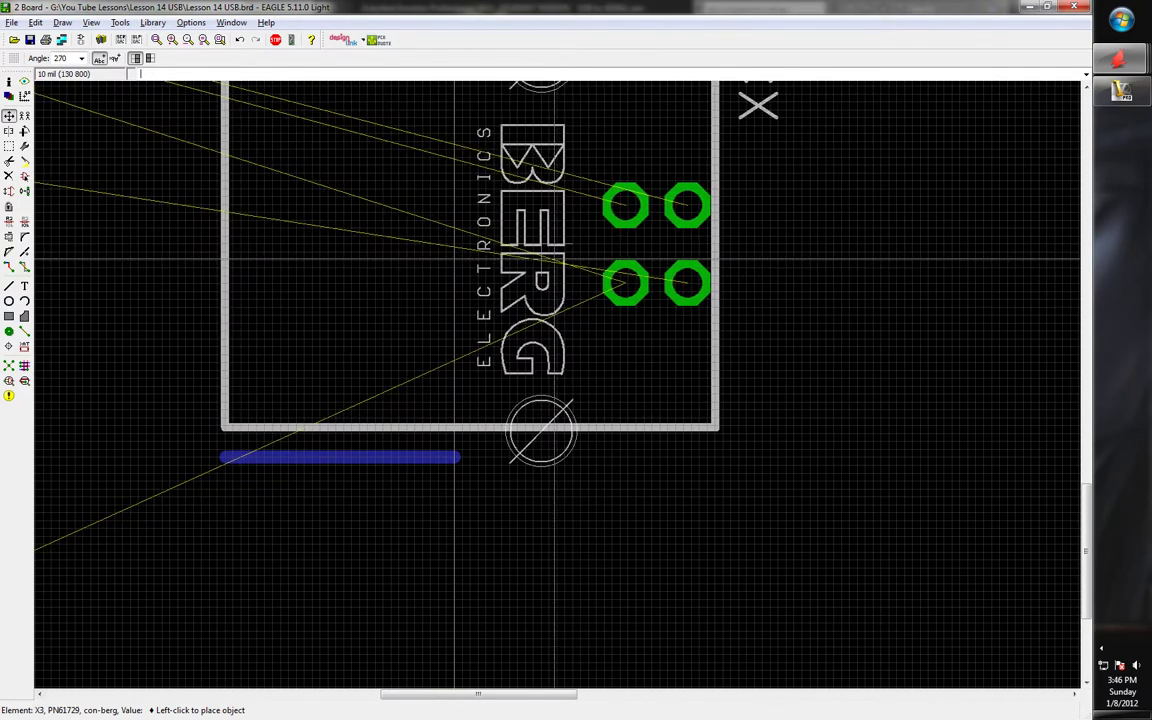
{"action": "left_click", "coordinate": [547, 258]}
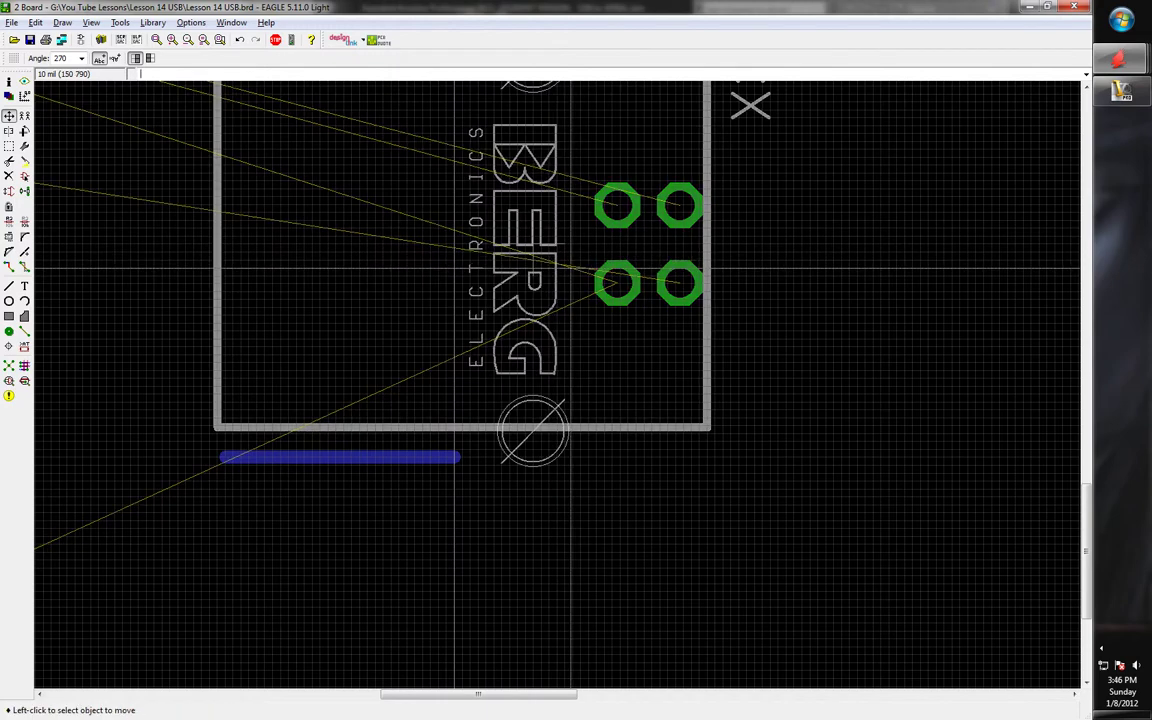
{"action": "left_click", "coordinate": [537, 260]}
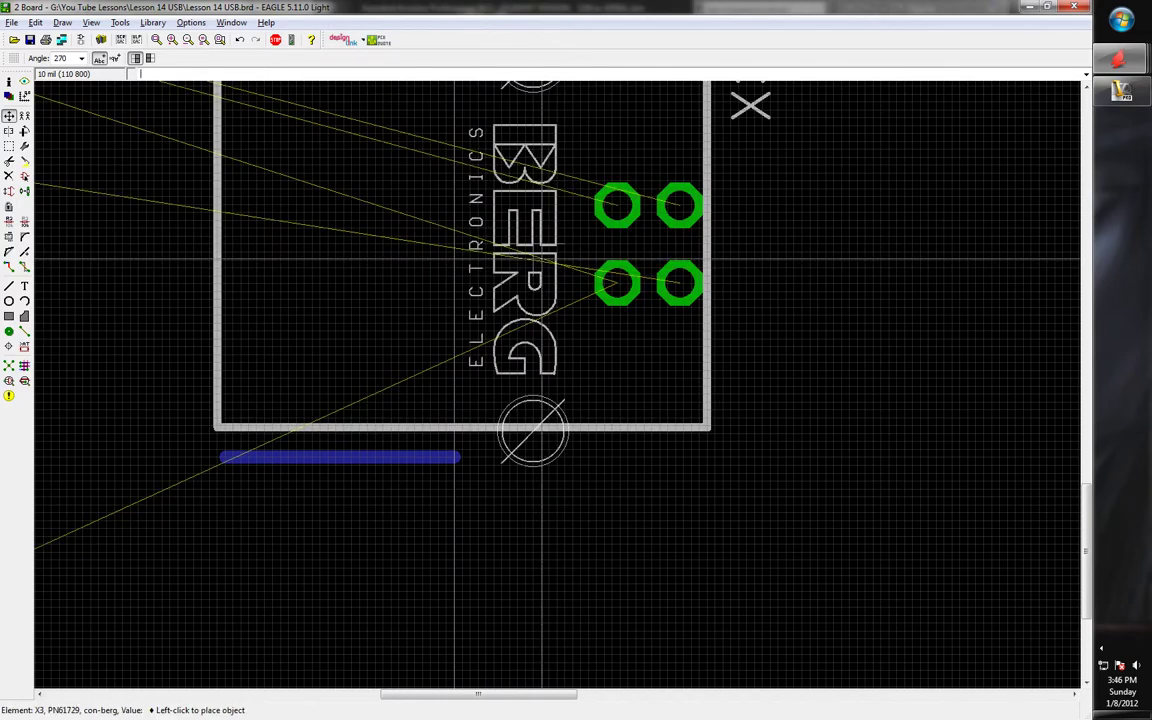
{"action": "left_click", "coordinate": [551, 260]}
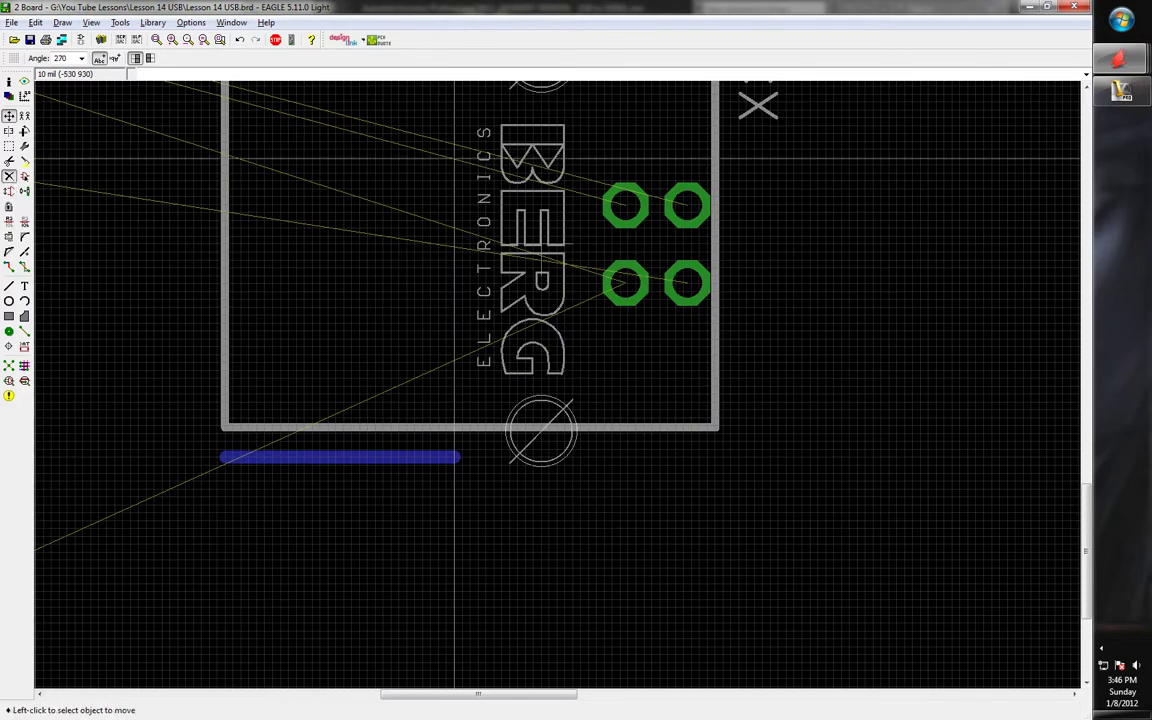
Delete the reference wire below X3
{"action": "left_click", "coordinate": [10, 177]}
{"action": "left_click", "coordinate": [382, 461]}
{"action": "scroll", "coordinate": [548, 420], "scroll_direction": "down", "scroll_amount": 7}
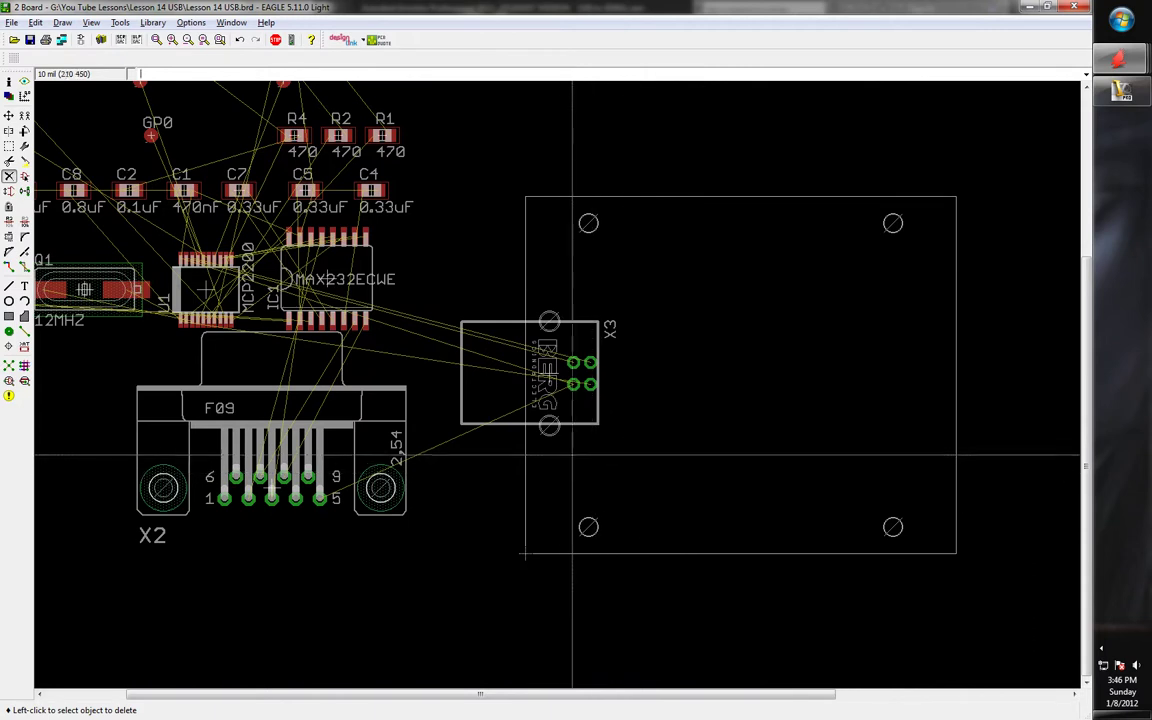
Set the grid to 50 mil and check X3's position against the board outline
{"action": "scroll", "coordinate": [355, 396], "scroll_direction": "down", "scroll_amount": 2}
{"action": "scroll", "coordinate": [736, 394], "scroll_direction": "up", "scroll_amount": 2}
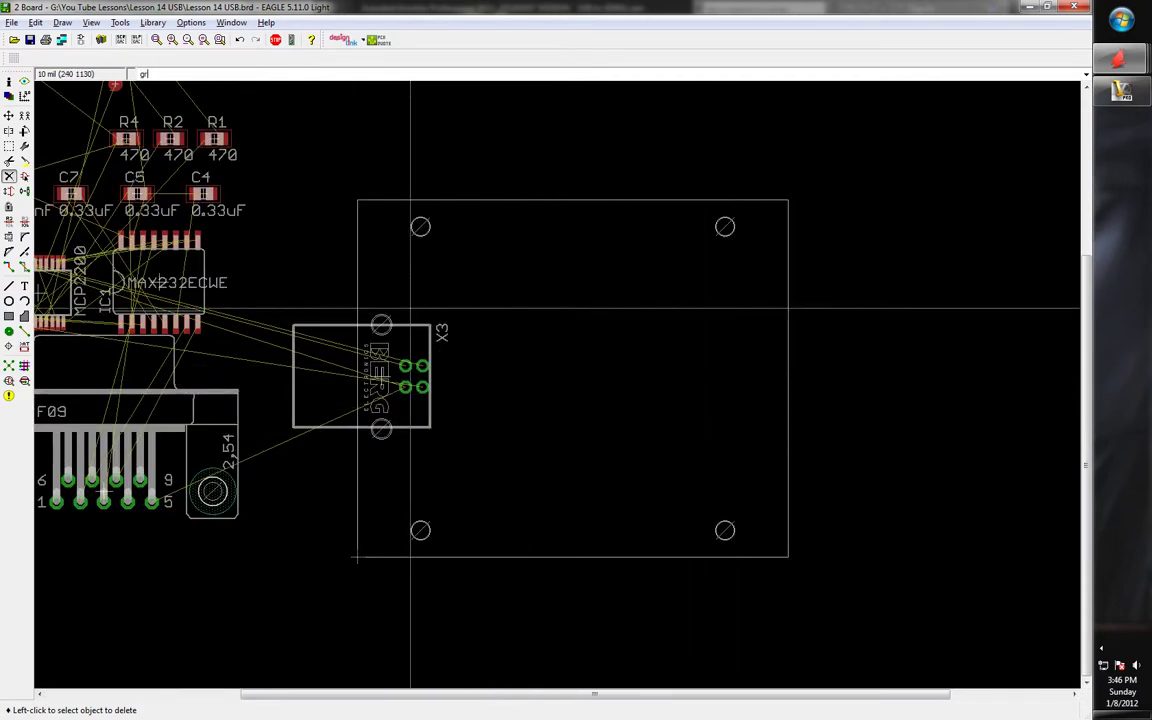
{"action": "key", "text": "Return"}
{"action": "scroll", "coordinate": [440, 330], "scroll_direction": "up", "scroll_amount": 3}
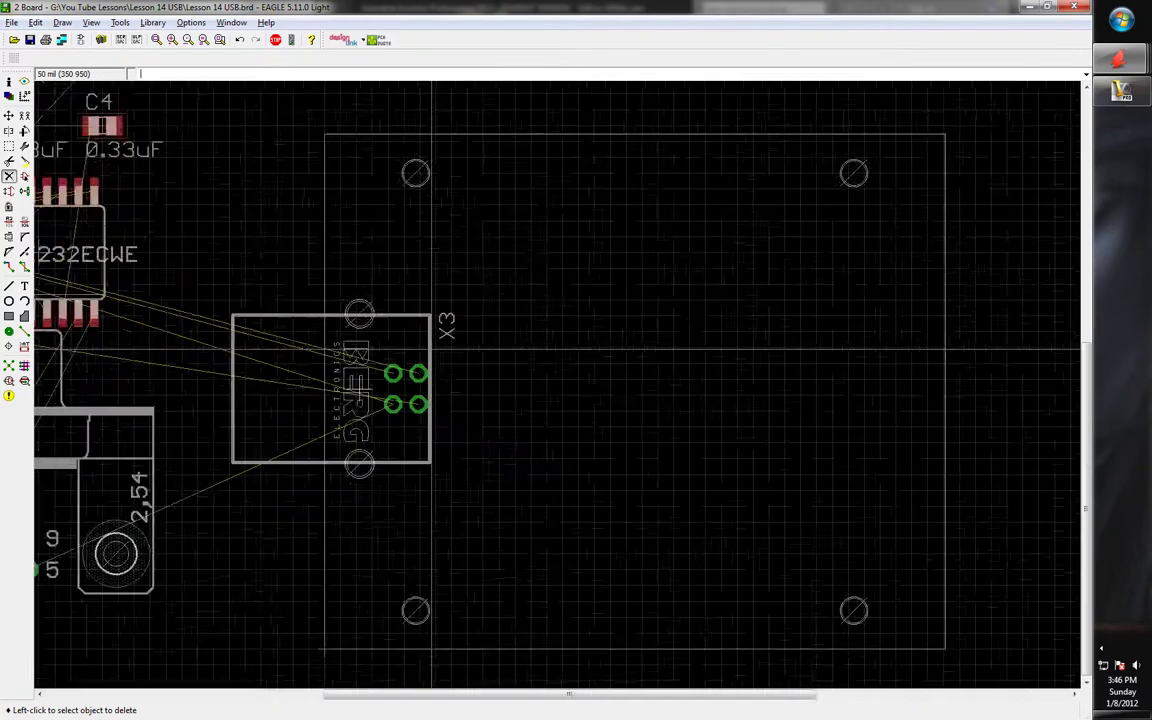
{"action": "scroll", "coordinate": [483, 311], "scroll_direction": "up", "scroll_amount": 2}
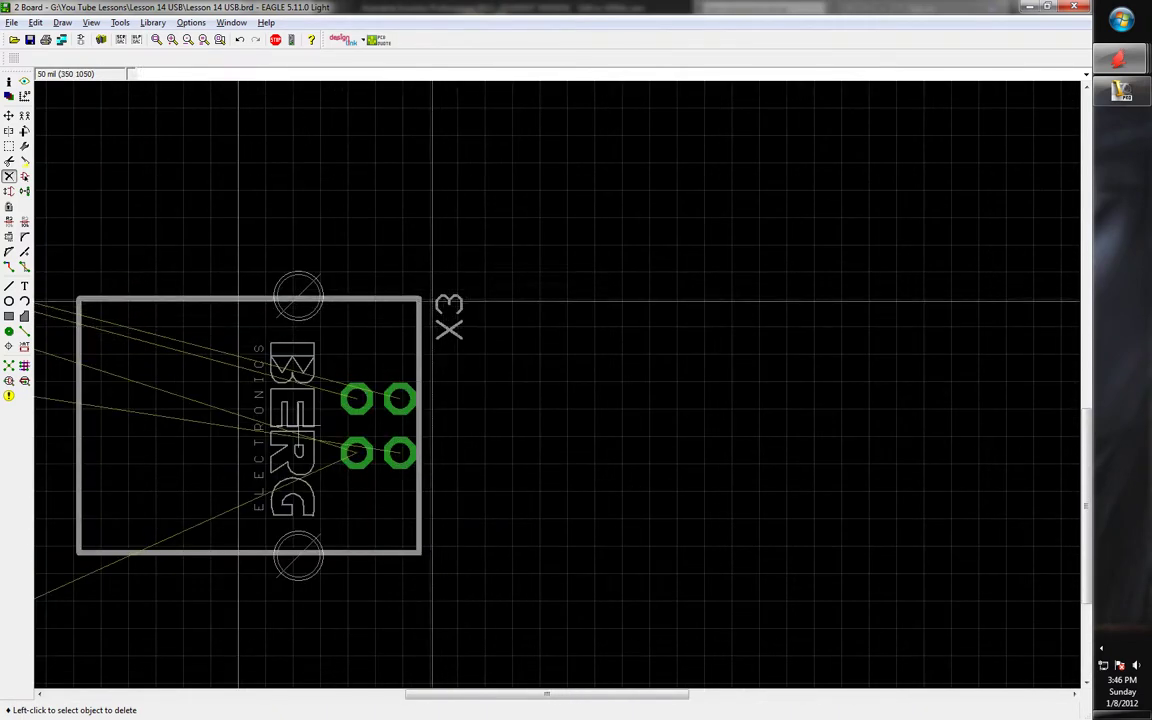
{"action": "scroll", "coordinate": [484, 274], "scroll_direction": "down", "scroll_amount": 1}
{"action": "scroll", "coordinate": [484, 274], "scroll_direction": "down", "scroll_amount": 2}
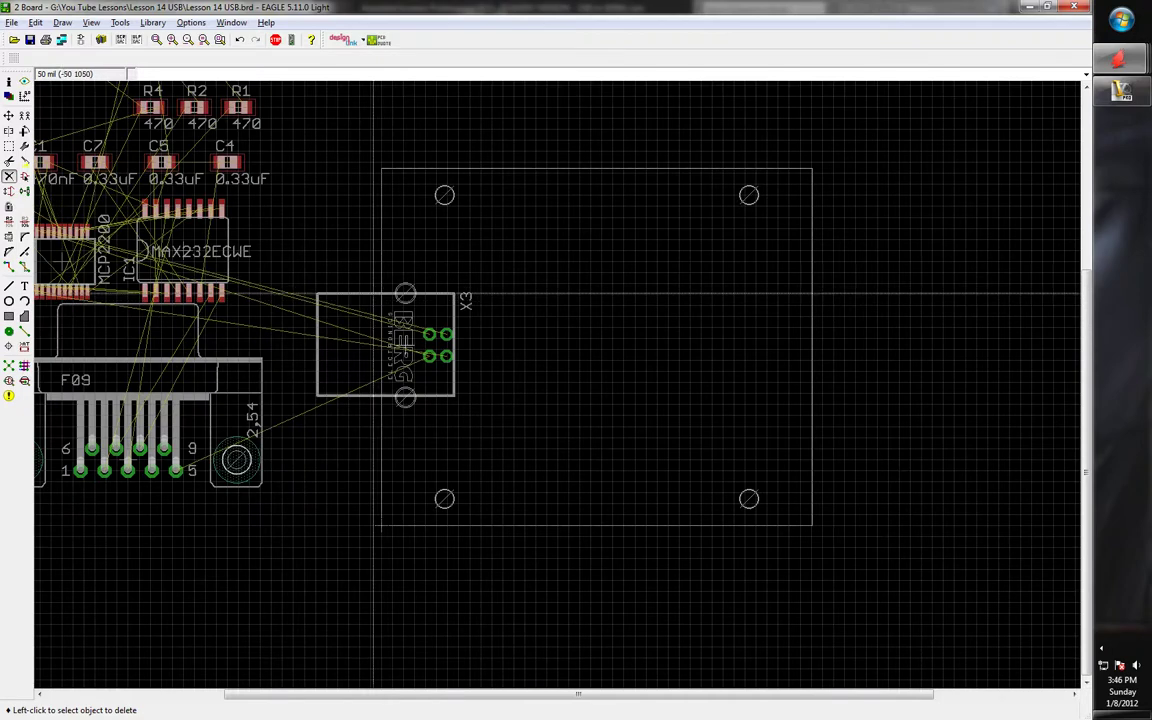
Smash X3 and move its name label above the connector outline, rotated to 0 degrees
{"action": "scroll", "coordinate": [525, 357], "scroll_direction": "up", "scroll_amount": 3}
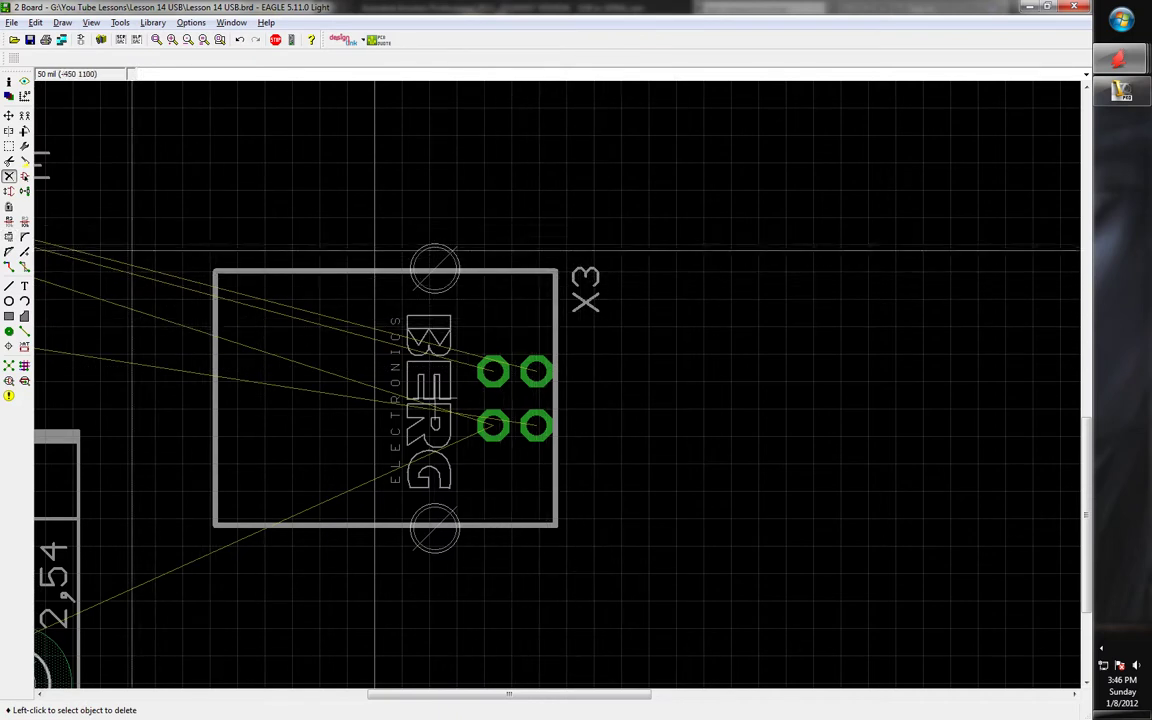
{"action": "left_click", "coordinate": [8, 237]}
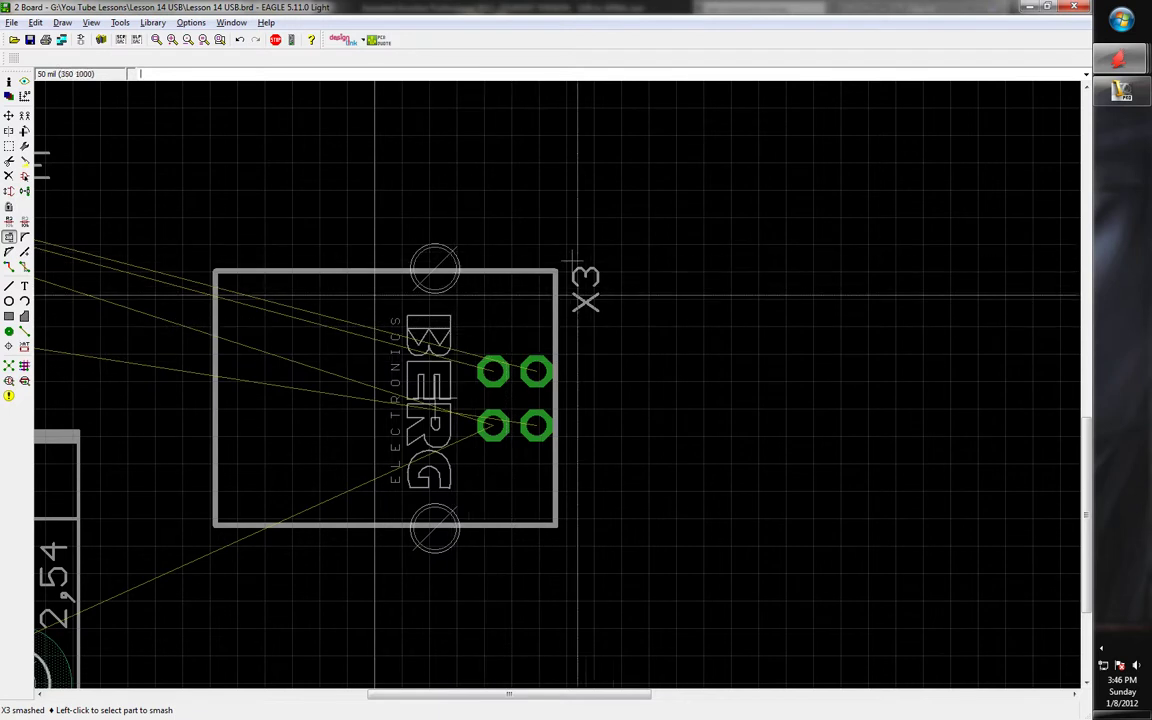
{"action": "left_click", "coordinate": [9, 115]}
{"action": "left_click", "coordinate": [572, 259]}
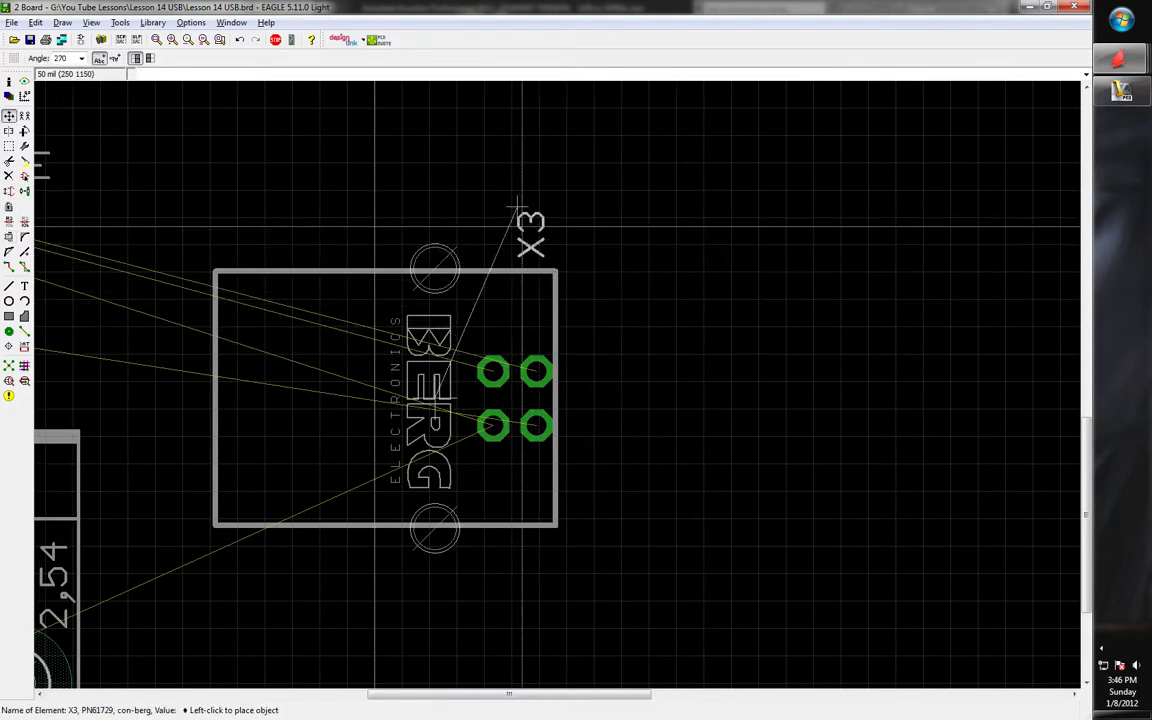
{"action": "right_click", "coordinate": [538, 233]}
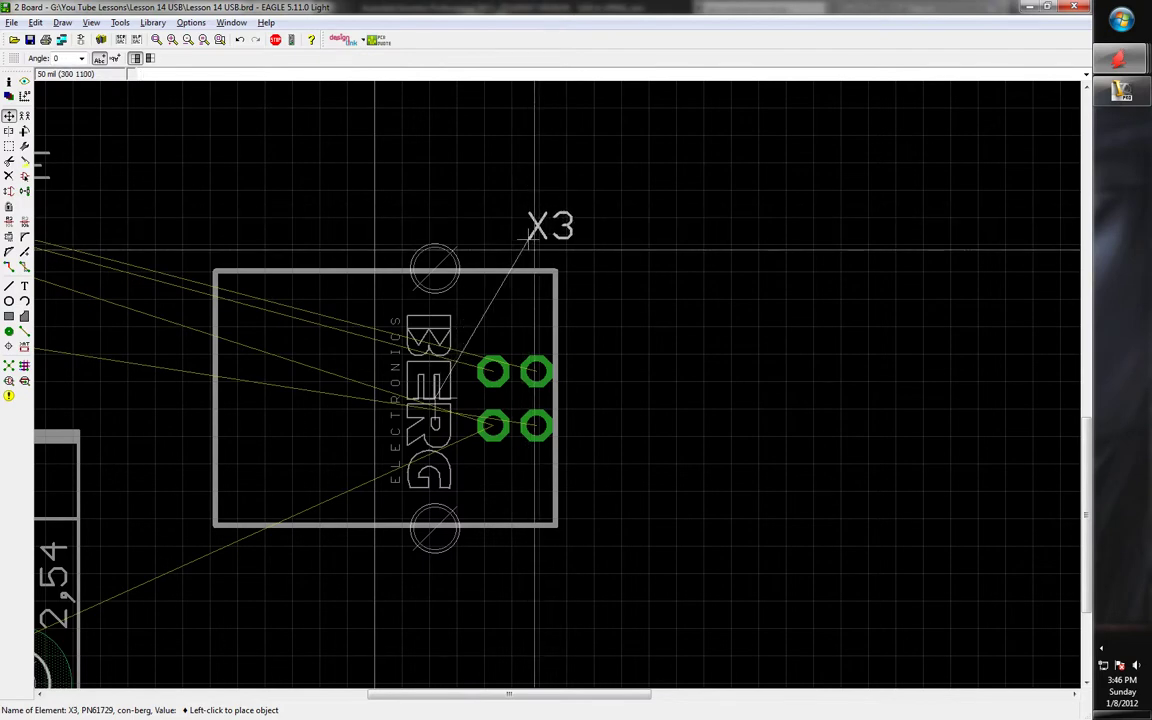
{"action": "left_click", "coordinate": [517, 249]}
Examine the component placement across the whole board, including X3, X2 and the parts between them
{"action": "scroll", "coordinate": [510, 280], "scroll_direction": "down", "scroll_amount": 3}
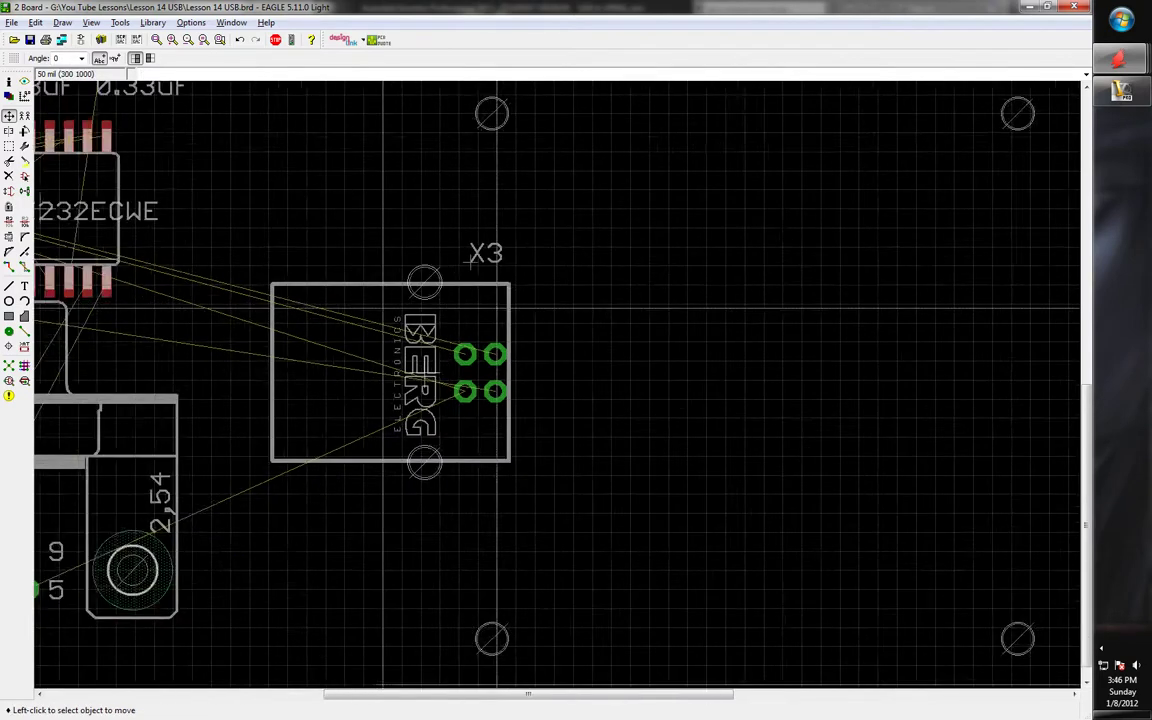
{"action": "scroll", "coordinate": [515, 305], "scroll_direction": "down", "scroll_amount": 2}
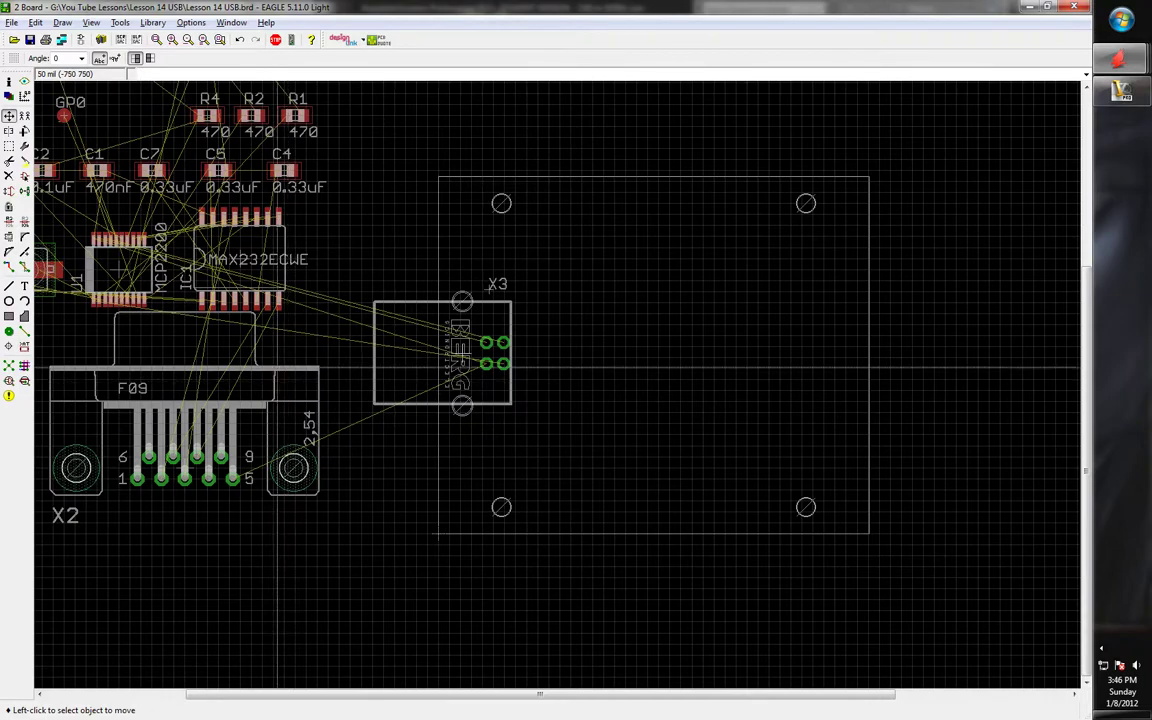
{"action": "scroll", "coordinate": [298, 350], "scroll_direction": "down", "scroll_amount": 2}
{"action": "scroll", "coordinate": [298, 350], "scroll_direction": "down", "scroll_amount": 2}
{"action": "scroll", "coordinate": [303, 255], "scroll_direction": "up", "scroll_amount": 3}
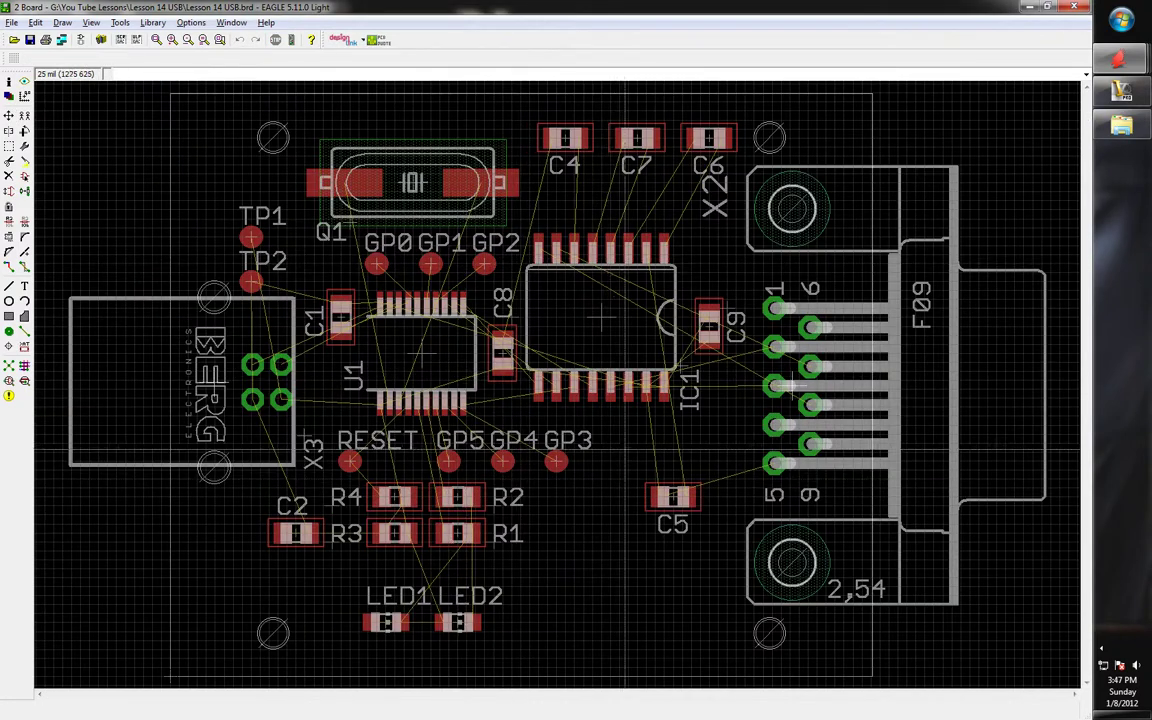
{"action": "scroll", "coordinate": [625, 455], "scroll_direction": "down", "scroll_amount": 1}
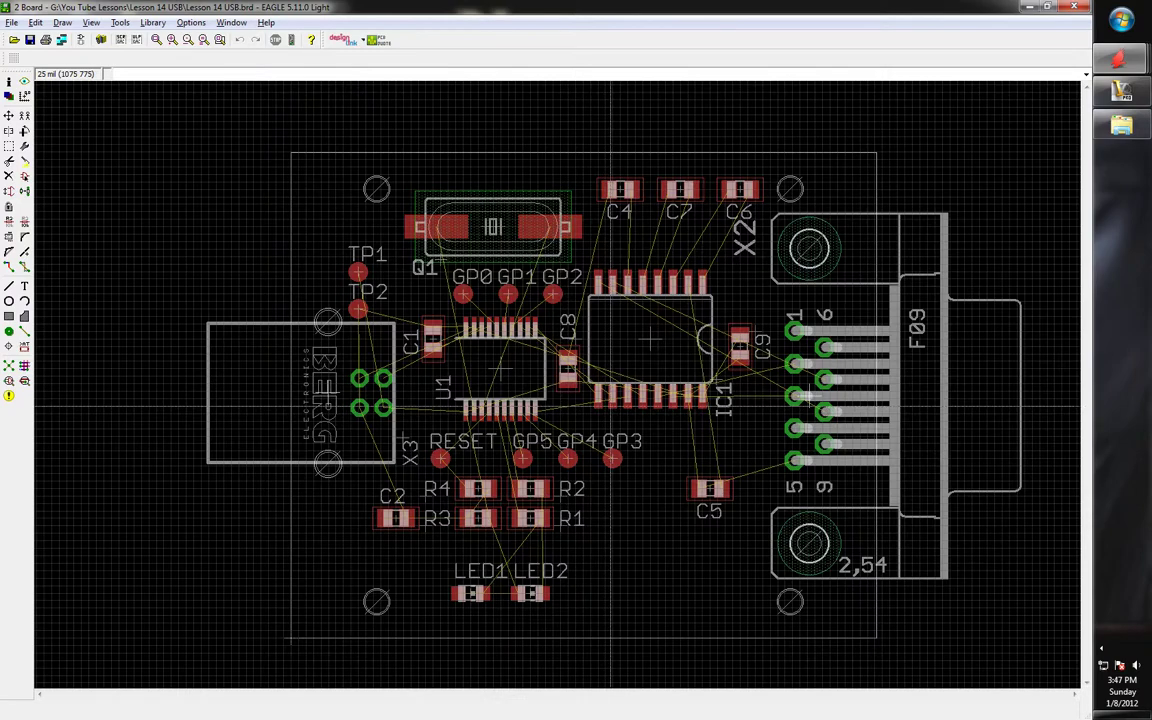
{"action": "scroll", "coordinate": [611, 405], "scroll_direction": "up", "scroll_amount": 2}
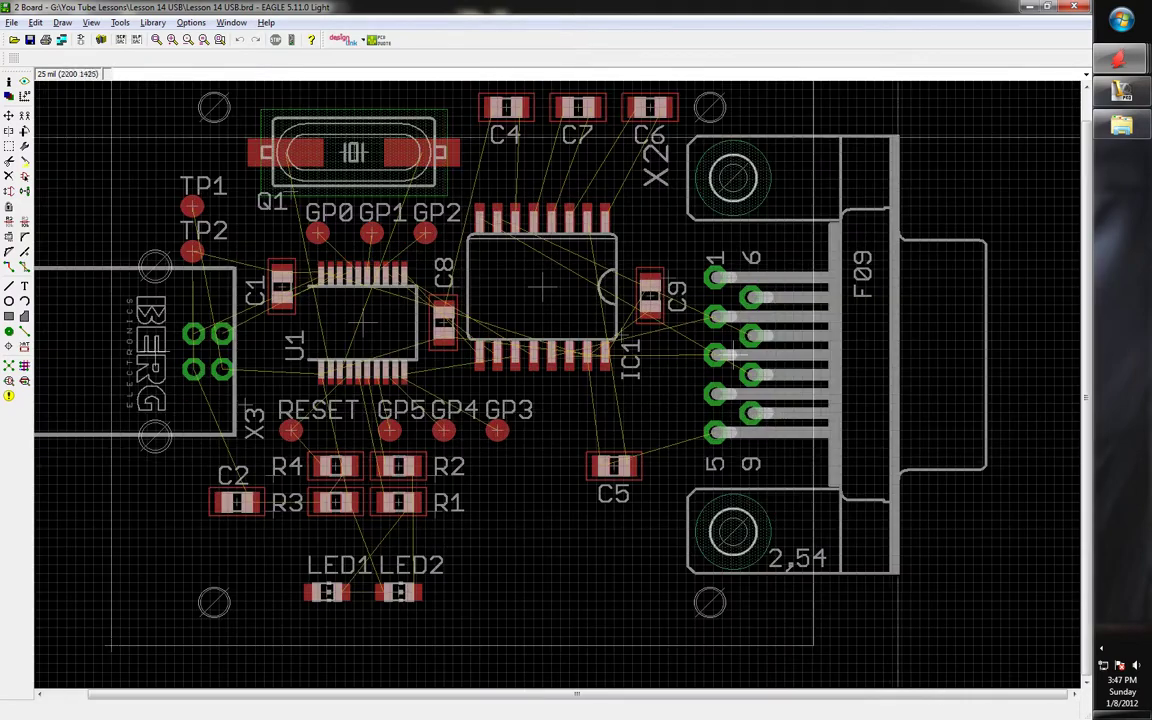
{"action": "scroll", "coordinate": [615, 297], "scroll_direction": "down", "scroll_amount": 1}
Switch to Inventor to compare the D-sub and USB connector positions on the PCB, and return to the EAGLE layout around U1 and IC1
{"action": "left_click", "coordinate": [1121, 92]}
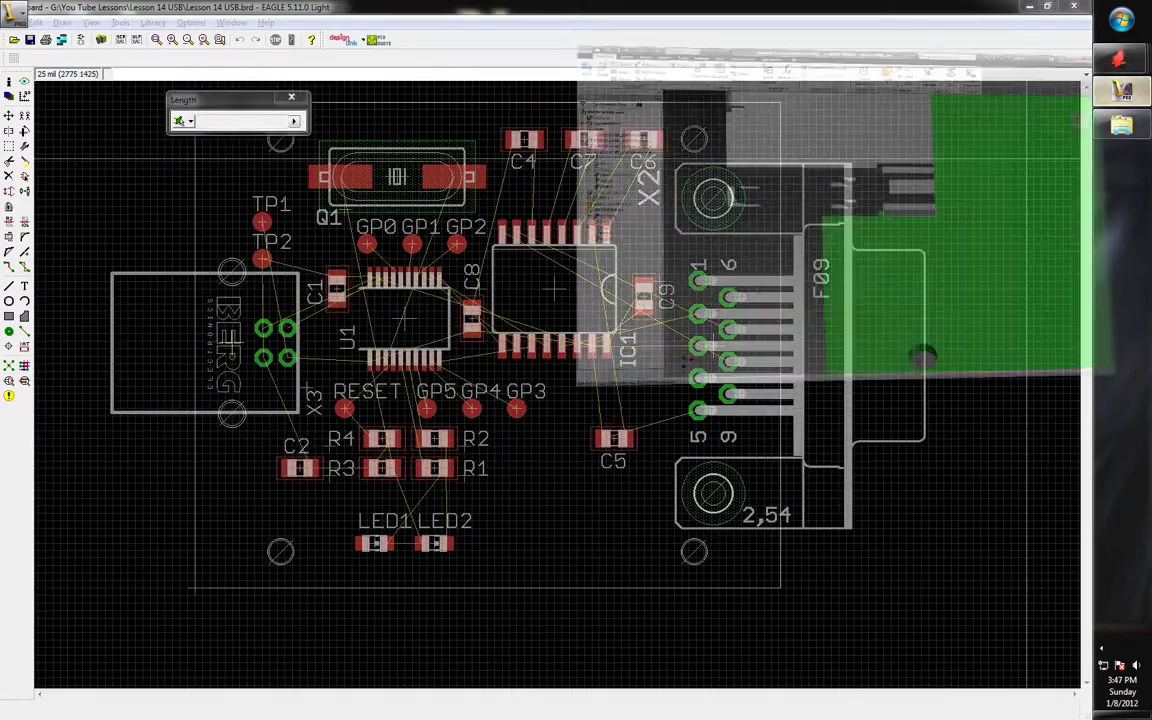
{"action": "scroll", "coordinate": [385, 373], "scroll_direction": "up", "scroll_amount": 8}
{"action": "scroll", "coordinate": [402, 400], "scroll_direction": "down", "scroll_amount": 7}
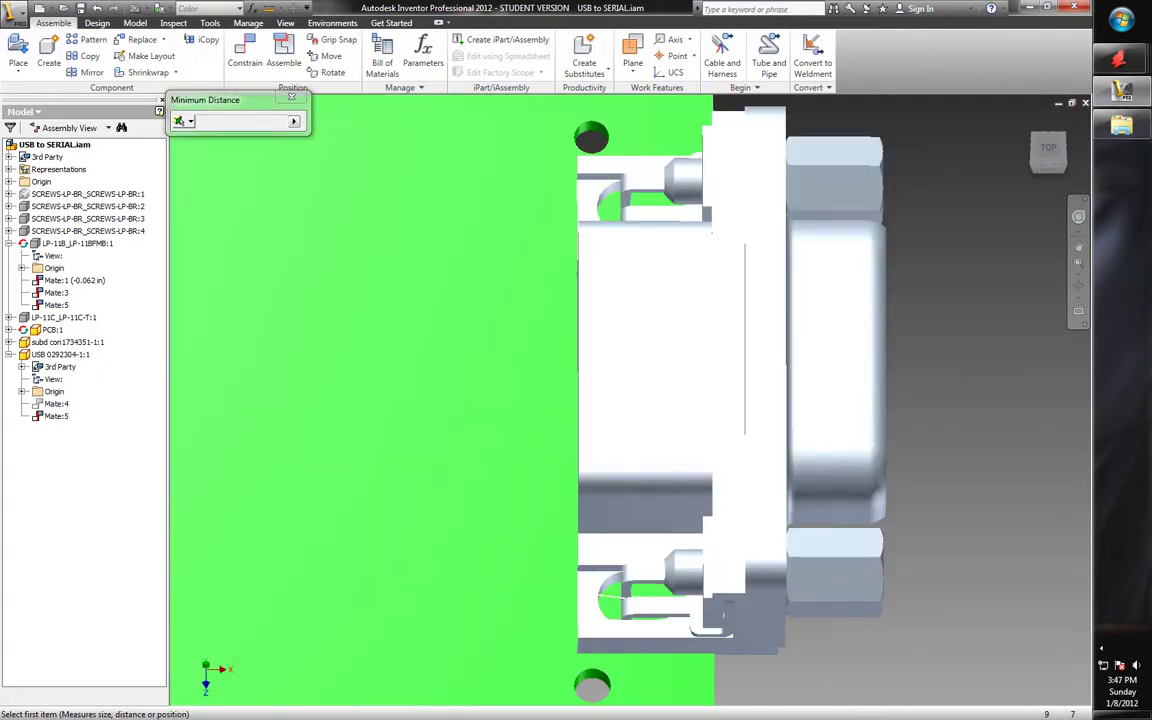
{"action": "scroll", "coordinate": [620, 330], "scroll_direction": "up", "scroll_amount": 3}
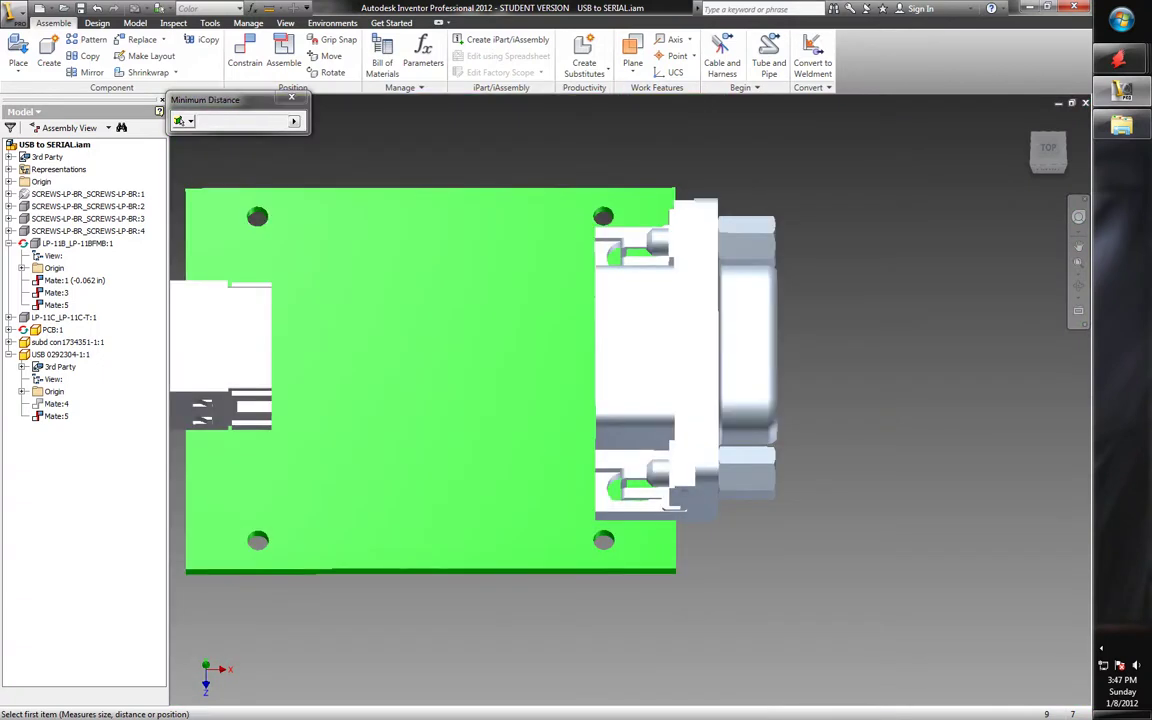
{"action": "left_click", "coordinate": [1121, 59]}
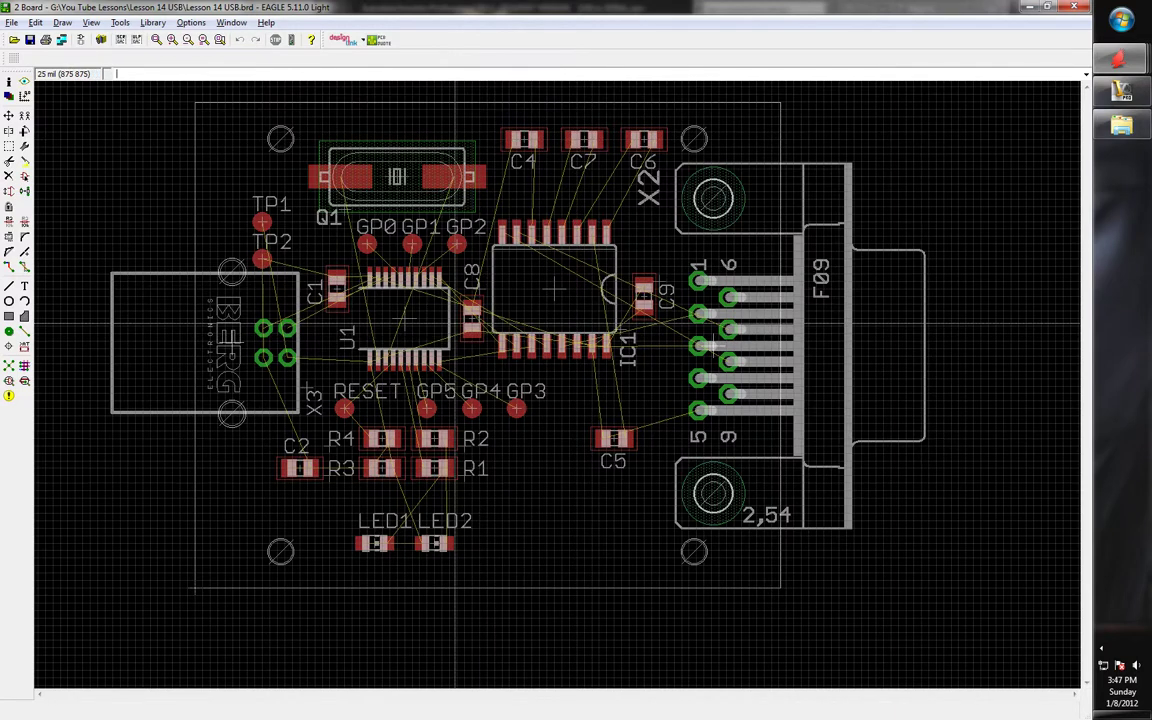
{"action": "scroll", "coordinate": [470, 318], "scroll_direction": "up", "scroll_amount": 5}
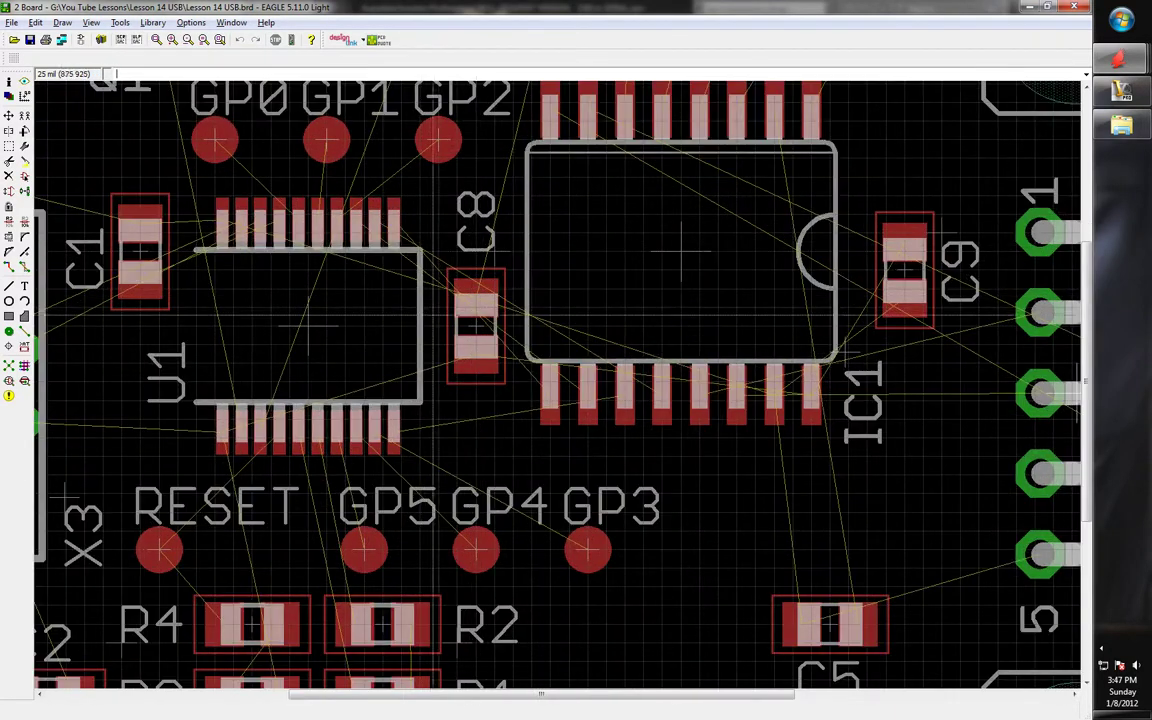
Switch to the schematic and examine the supply section with U1_P, IC1P and capacitors C8 and C9
{"action": "key", "text": "alt+Tab"}
{"action": "key", "text": "alt+Tab"}
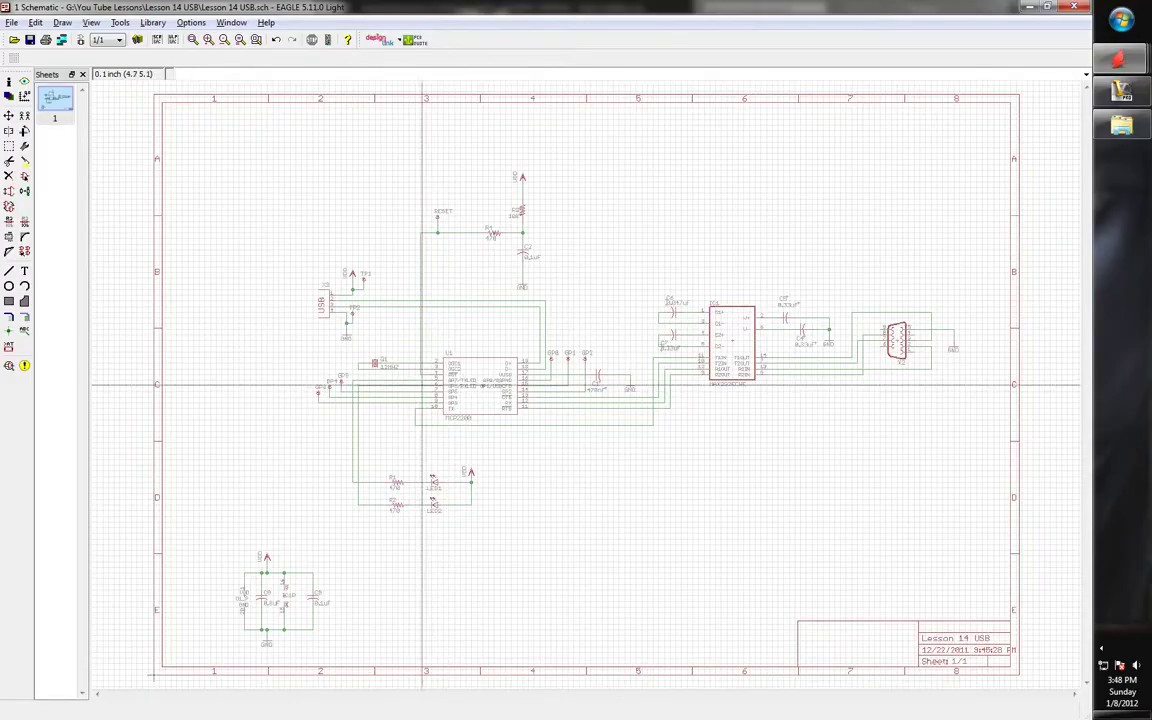
{"action": "scroll", "coordinate": [523, 272], "scroll_direction": "up", "scroll_amount": 1}
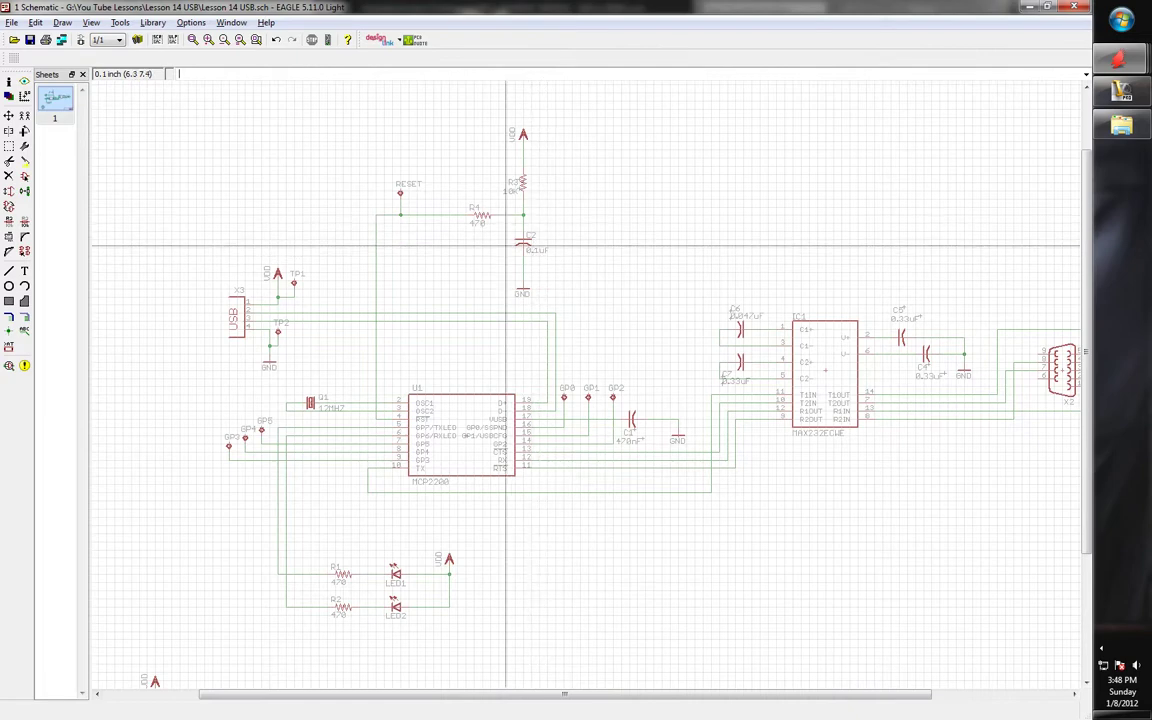
{"action": "scroll", "coordinate": [365, 352], "scroll_direction": "down", "scroll_amount": 1}
{"action": "scroll", "coordinate": [730, 378], "scroll_direction": "up", "scroll_amount": 1}
{"action": "scroll", "coordinate": [725, 360], "scroll_direction": "down", "scroll_amount": 3}
{"action": "scroll", "coordinate": [318, 601], "scroll_direction": "up", "scroll_amount": 6}
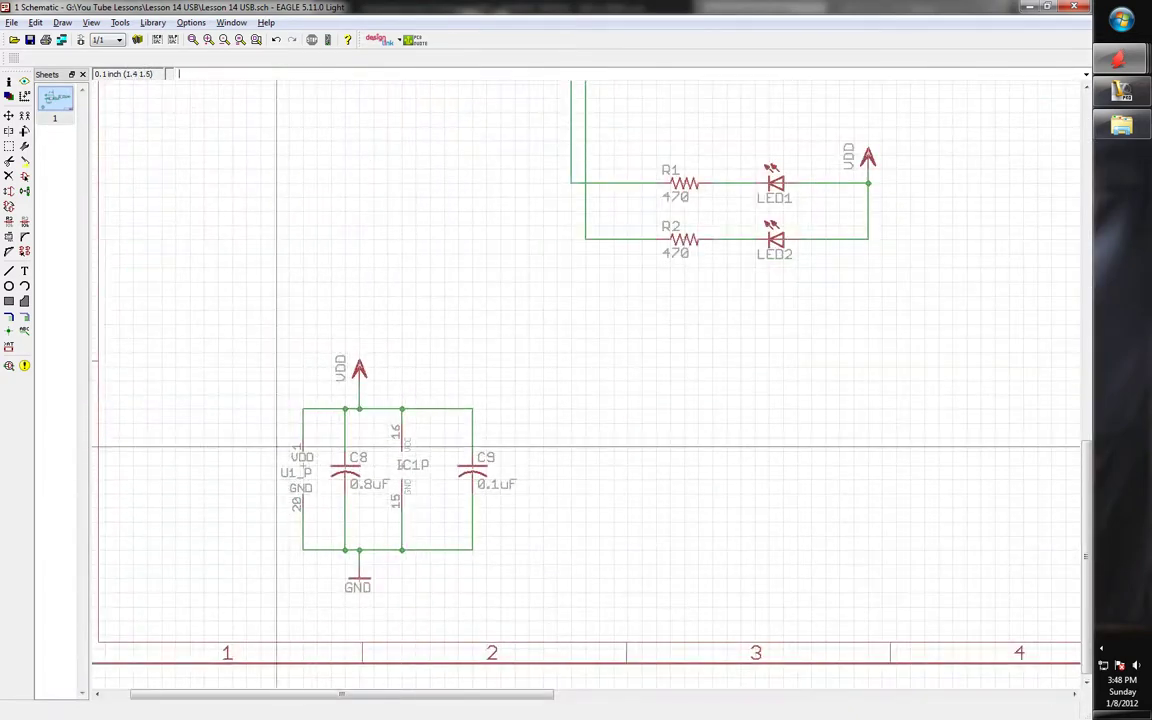
{"action": "scroll", "coordinate": [250, 465], "scroll_direction": "down", "scroll_amount": 1}
{"action": "scroll", "coordinate": [264, 467], "scroll_direction": "down", "scroll_amount": 3}
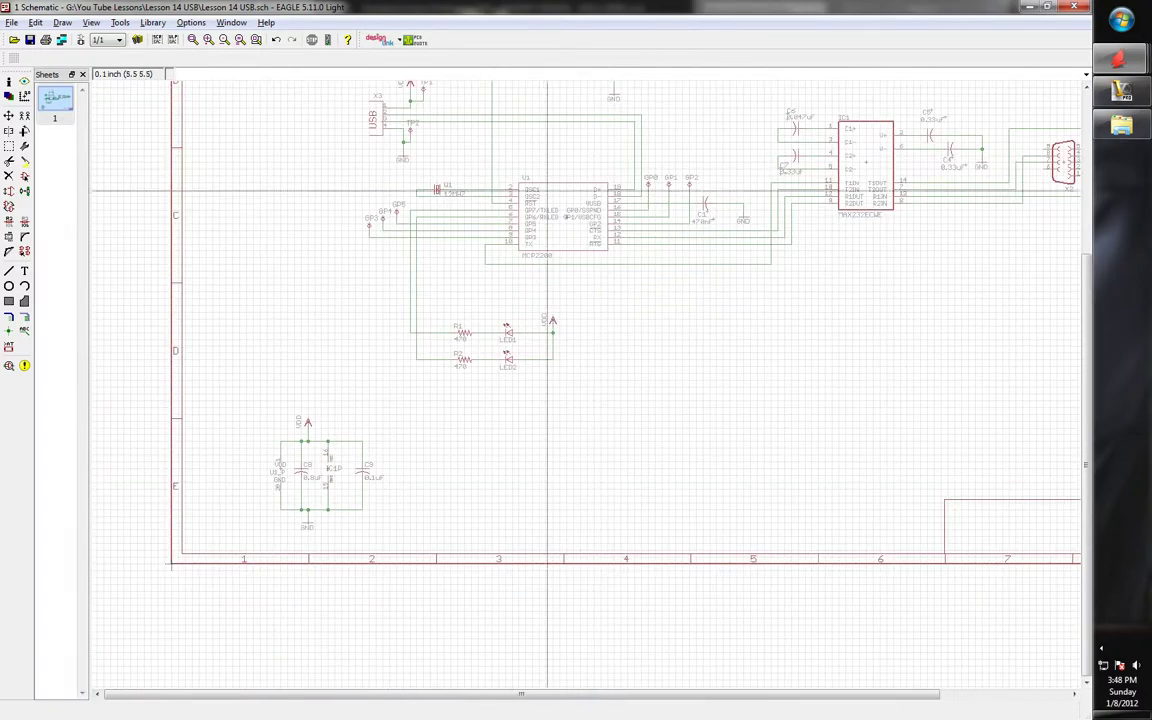
{"action": "scroll", "coordinate": [553, 205], "scroll_direction": "up", "scroll_amount": 2}
{"action": "scroll", "coordinate": [394, 296], "scroll_direction": "down", "scroll_amount": 1}
{"action": "scroll", "coordinate": [394, 296], "scroll_direction": "down", "scroll_amount": 1}
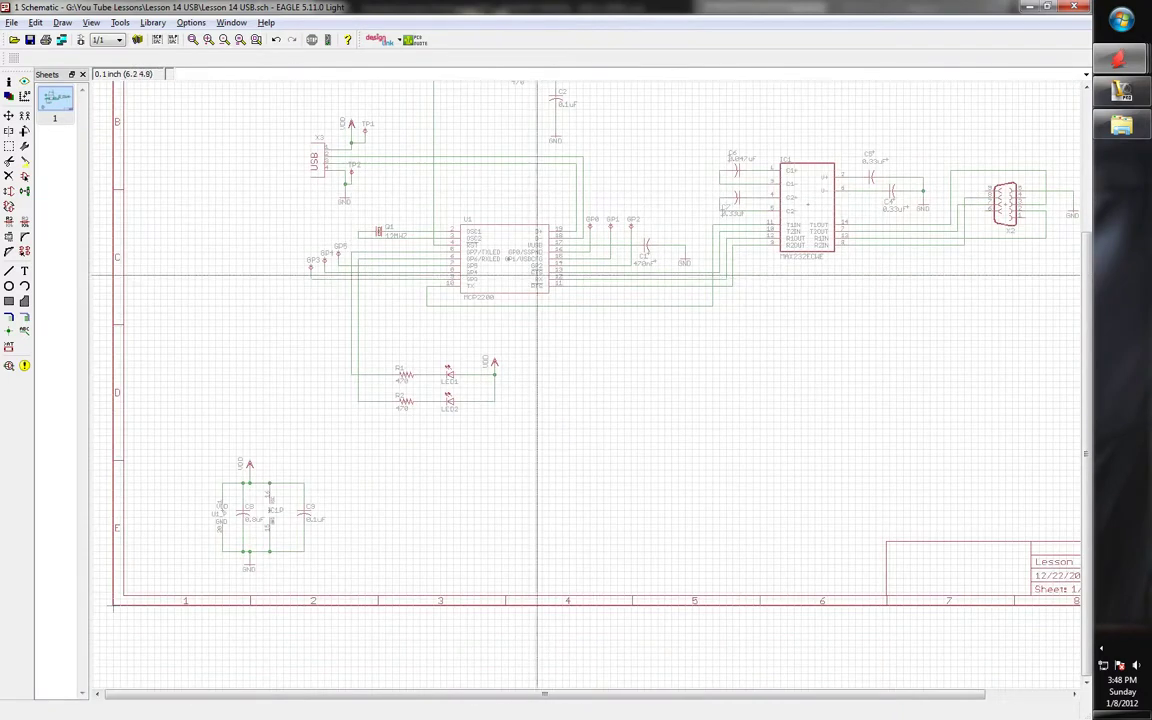
Return to the board layout and examine where C8 and C9 sit relative to U1 and IC1
{"action": "key", "text": "alt+Tab"}
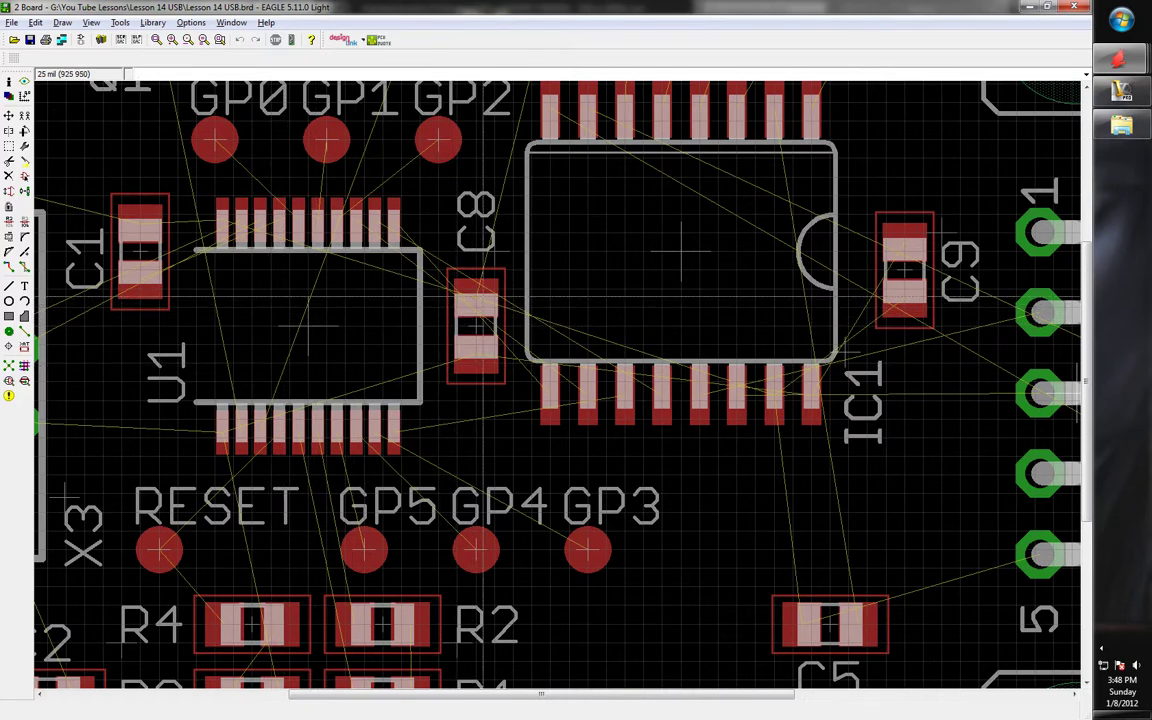
{"action": "scroll", "coordinate": [545, 327], "scroll_direction": "down", "scroll_amount": 1}
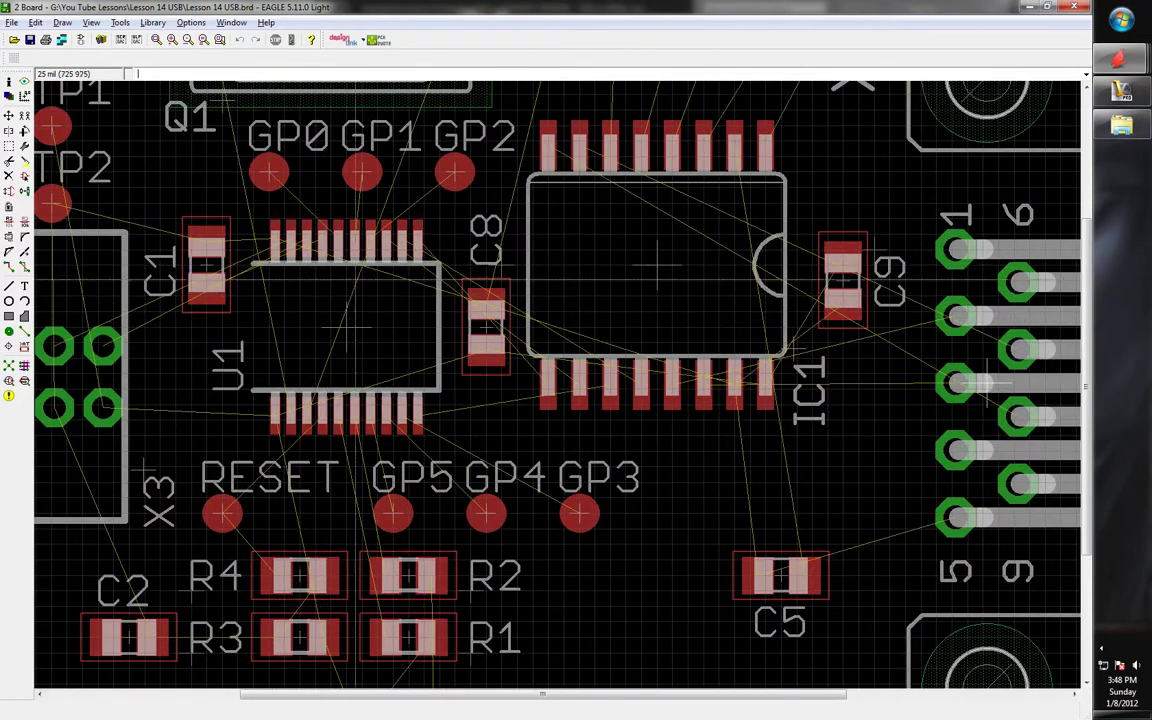
{"action": "scroll", "coordinate": [480, 300], "scroll_direction": "down", "scroll_amount": 1}
{"action": "scroll", "coordinate": [485, 305], "scroll_direction": "up", "scroll_amount": 1}
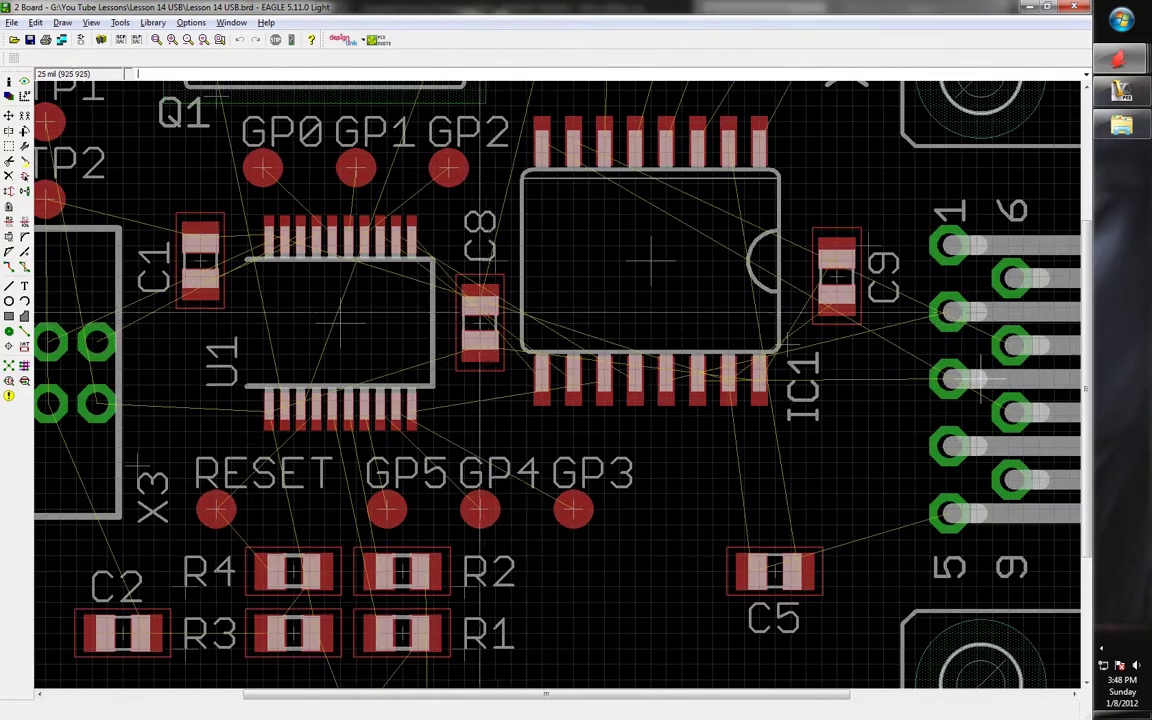
{"action": "scroll", "coordinate": [444, 355], "scroll_direction": "down", "scroll_amount": 1}
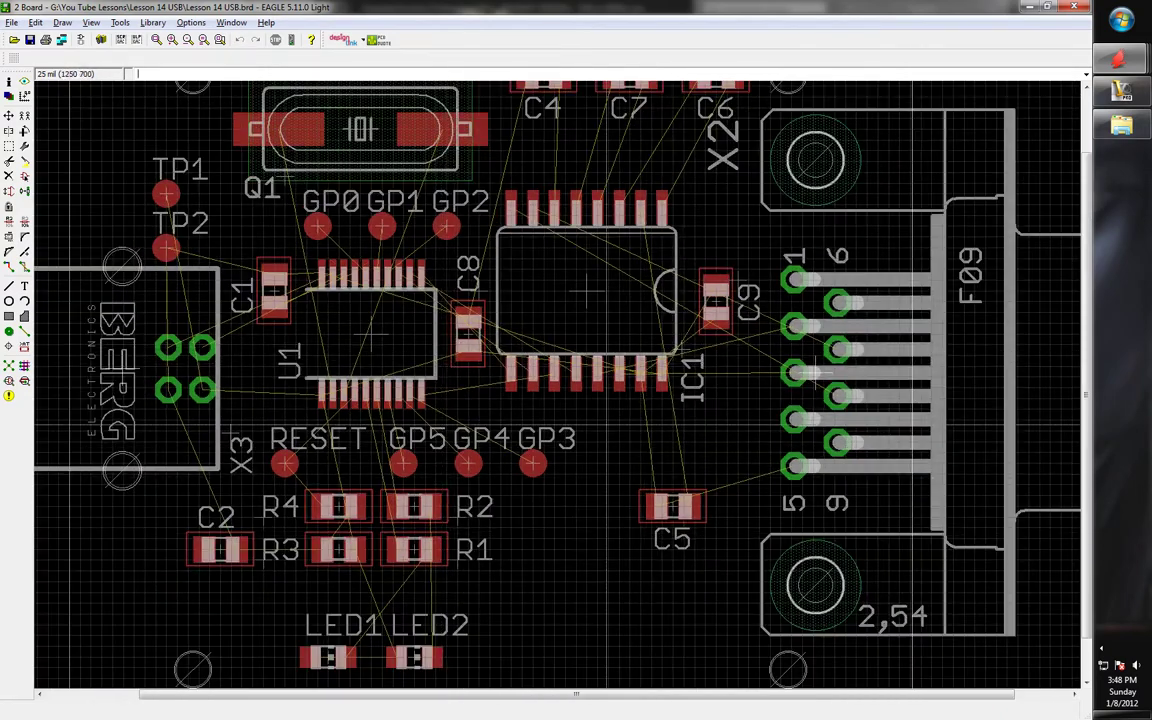
{"action": "scroll", "coordinate": [446, 305], "scroll_direction": "up", "scroll_amount": 2}
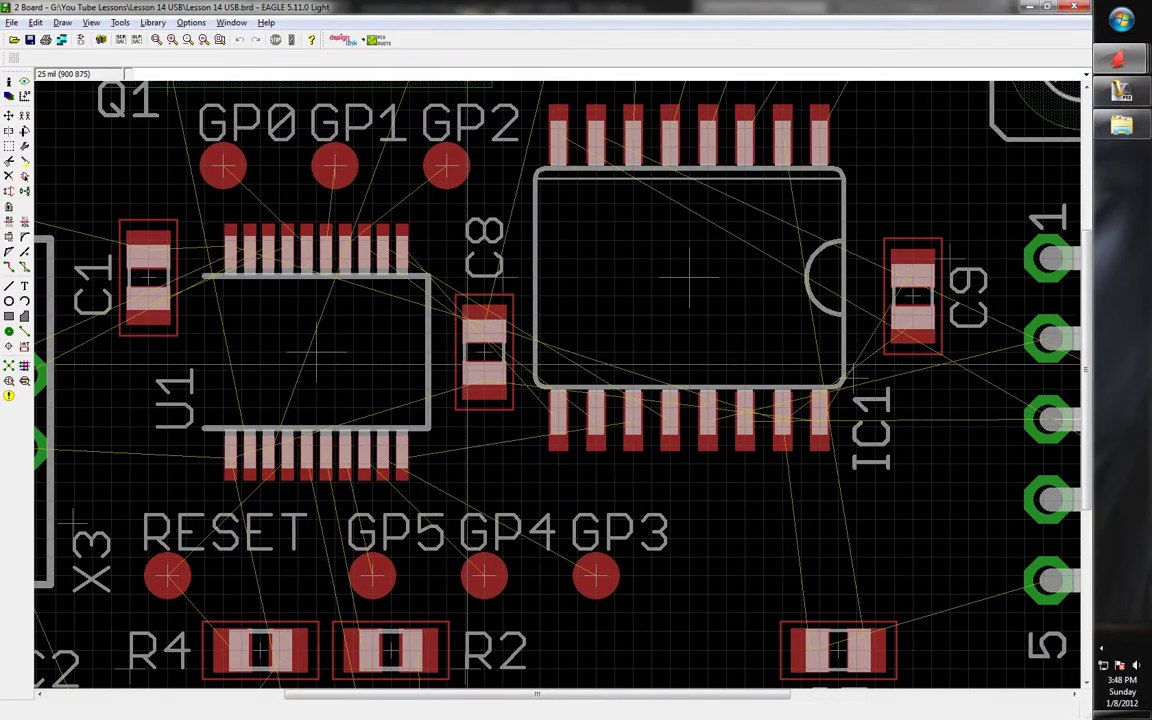
Recheck the C8 and C9 connections between VDD and GND in the schematic, and go back to the board
{"action": "key", "text": "alt+Tab"}
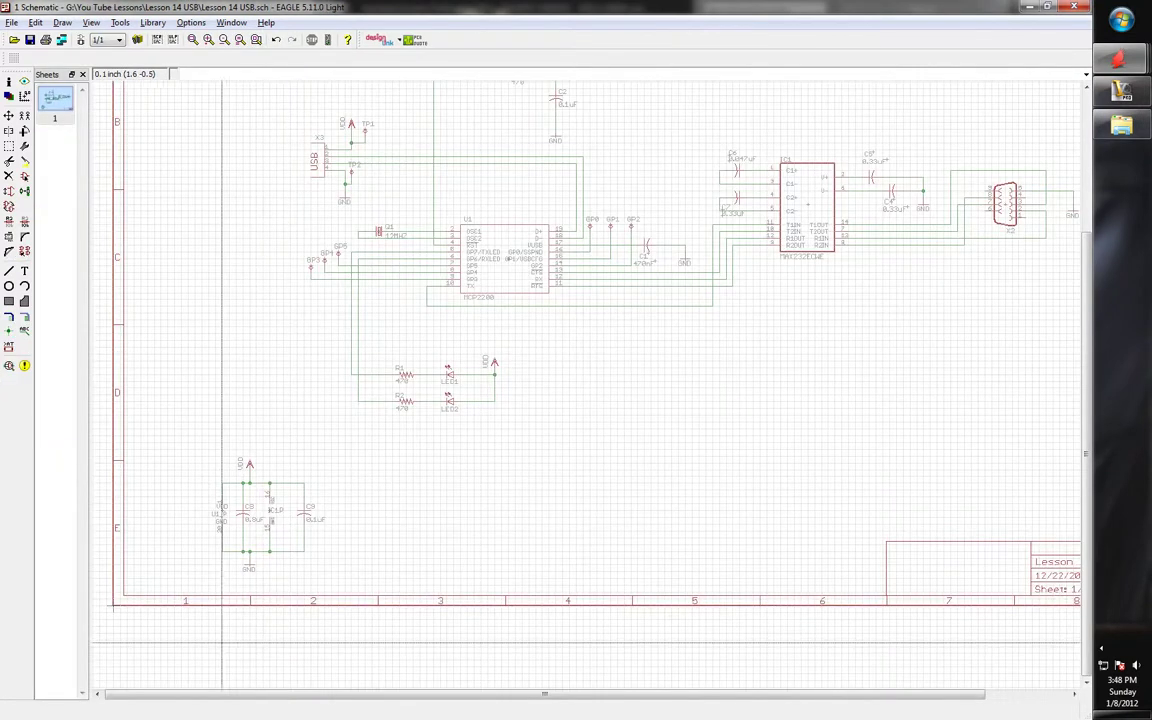
{"action": "scroll", "coordinate": [203, 600], "scroll_direction": "up", "scroll_amount": 4}
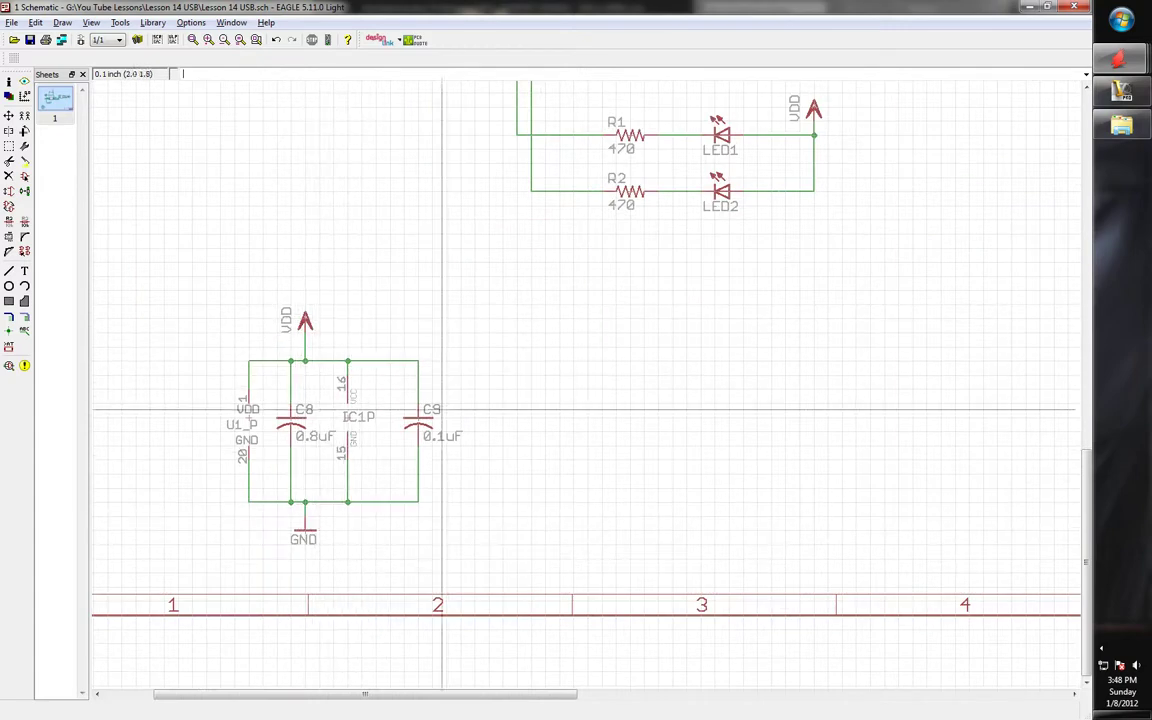
{"action": "key", "text": "alt+2"}
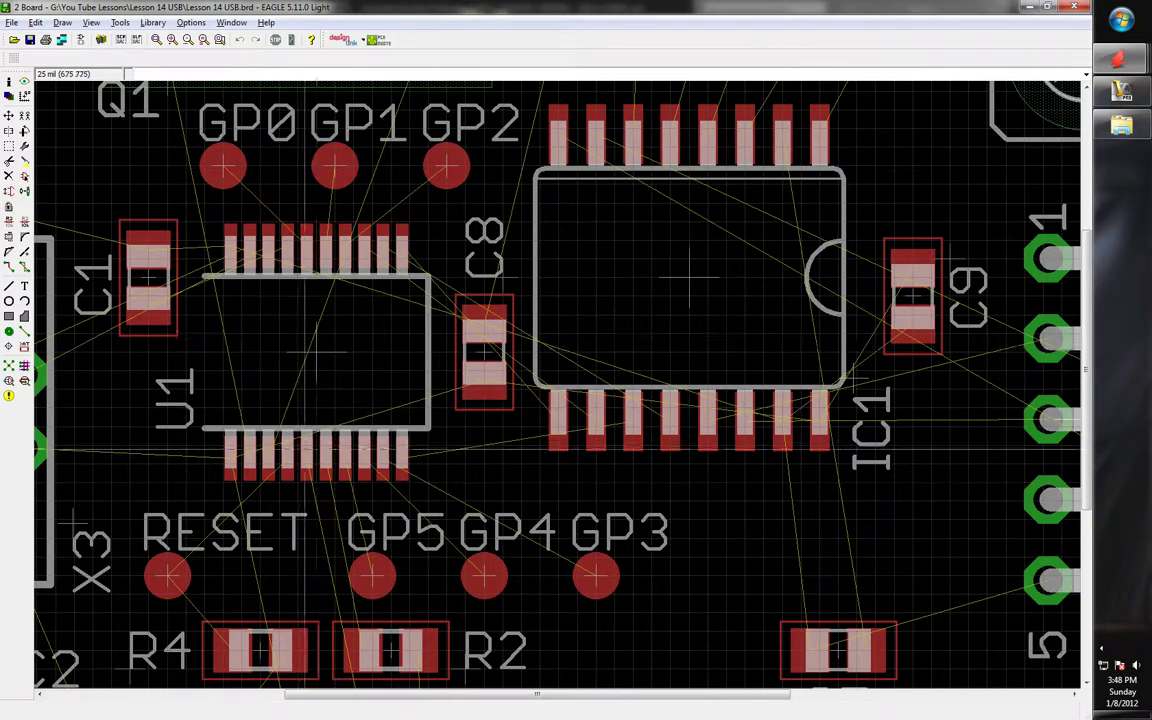
Examine the placement of the crystal, capacitors, ICs and connectors within the full board outline
{"action": "scroll", "coordinate": [884, 531], "scroll_direction": "down", "scroll_amount": 1}
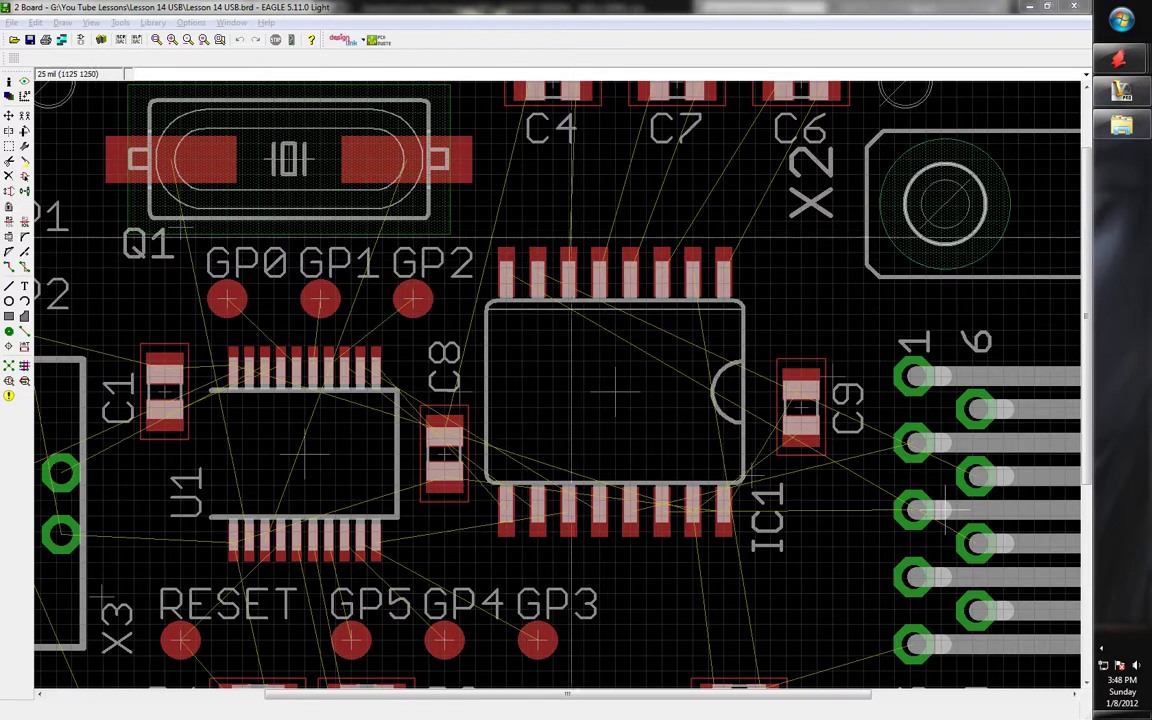
{"action": "left_click", "coordinate": [570, 238]}
{"action": "scroll", "coordinate": [570, 238], "scroll_direction": "down", "scroll_amount": 4}
{"action": "scroll", "coordinate": [450, 222], "scroll_direction": "up", "scroll_amount": 1}
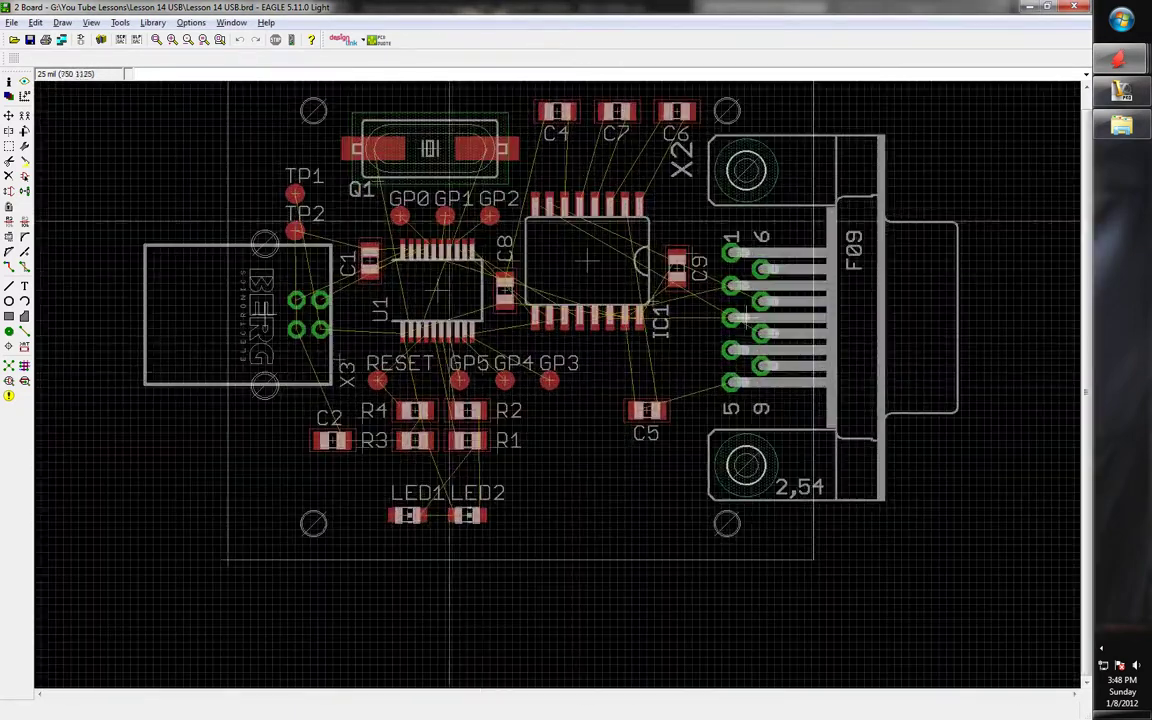
{"action": "scroll", "coordinate": [450, 222], "scroll_direction": "down", "scroll_amount": 1}
{"action": "scroll", "coordinate": [487, 232], "scroll_direction": "up", "scroll_amount": 1}
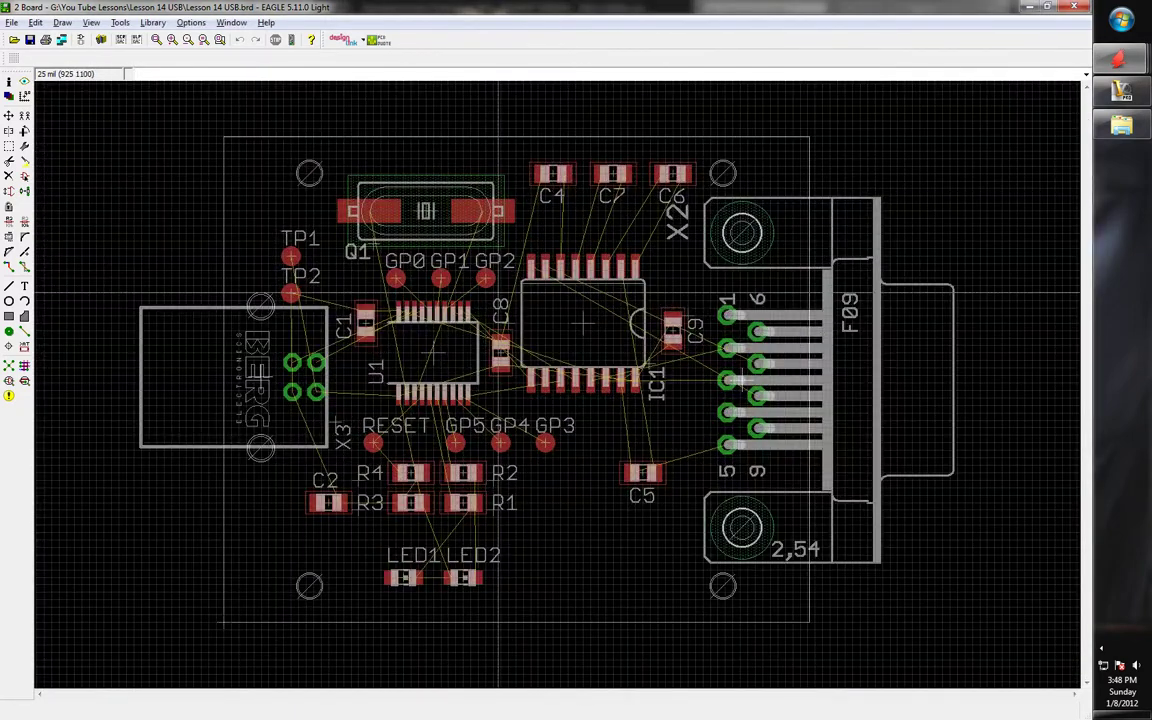